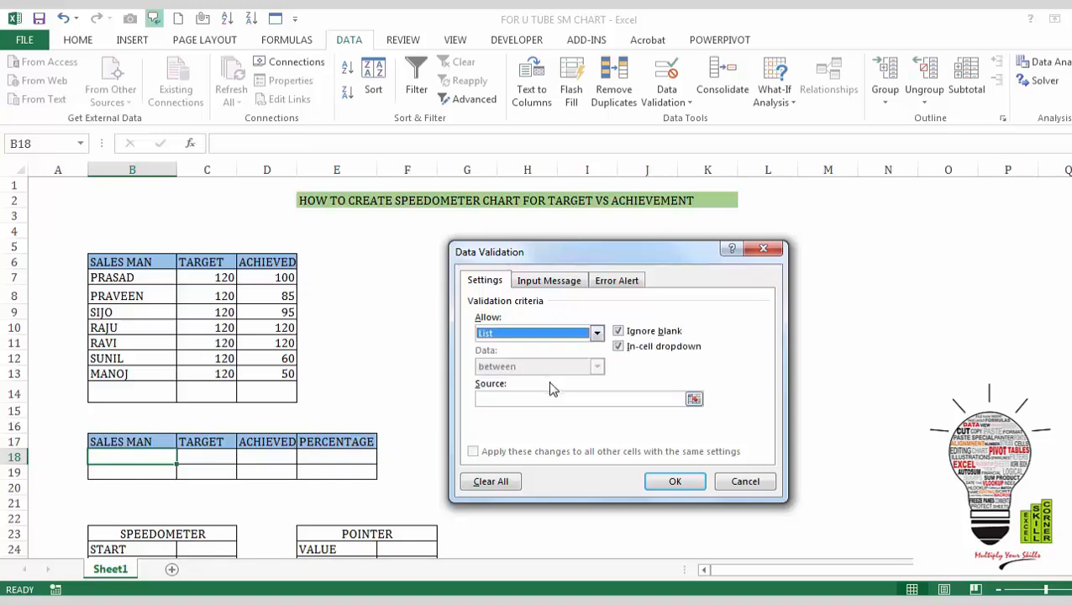
Set the list validation source for cell B18 to the salesman names in $B$7:$B$13 and apply the rule.
{"action": "left_click", "coordinate": [541, 400]}
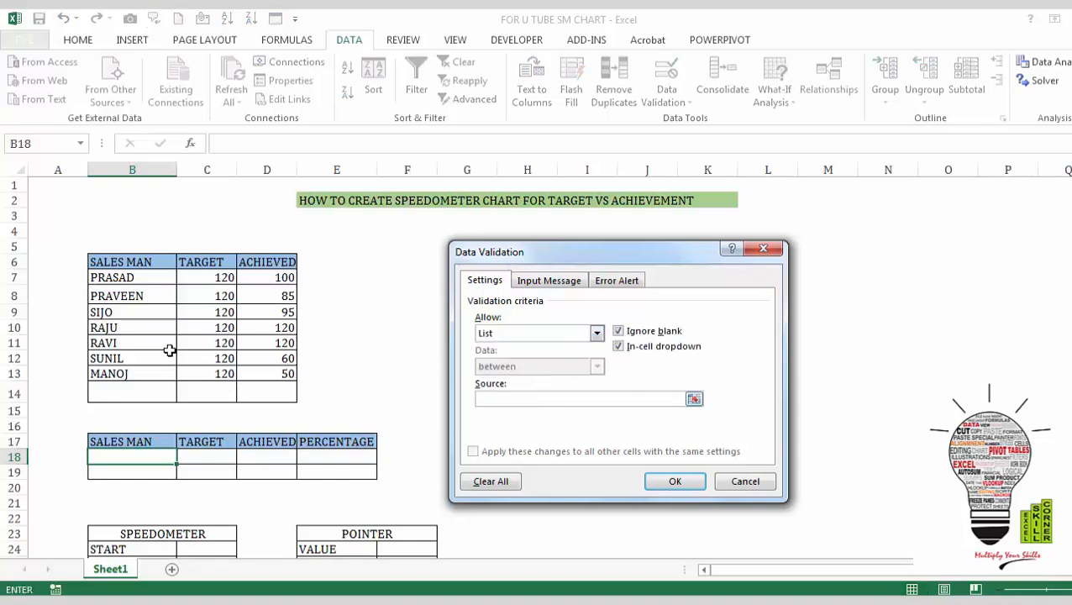
{"action": "left_click", "coordinate": [131, 277]}
{"action": "left_click_drag", "start_coordinate": [132, 277], "coordinate": [146, 376]}
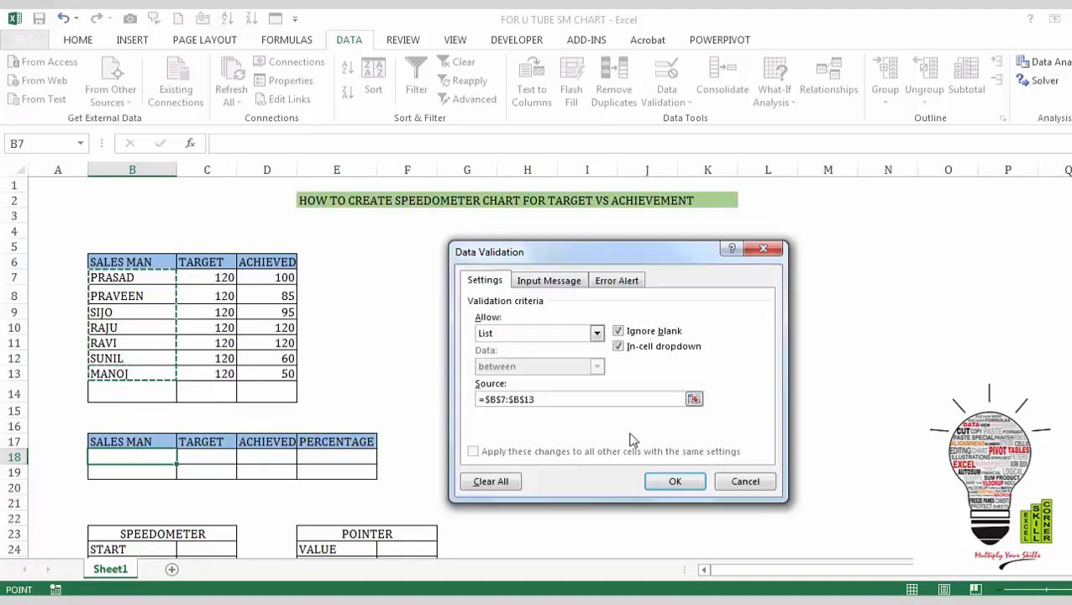
{"action": "left_click", "coordinate": [674, 482]}
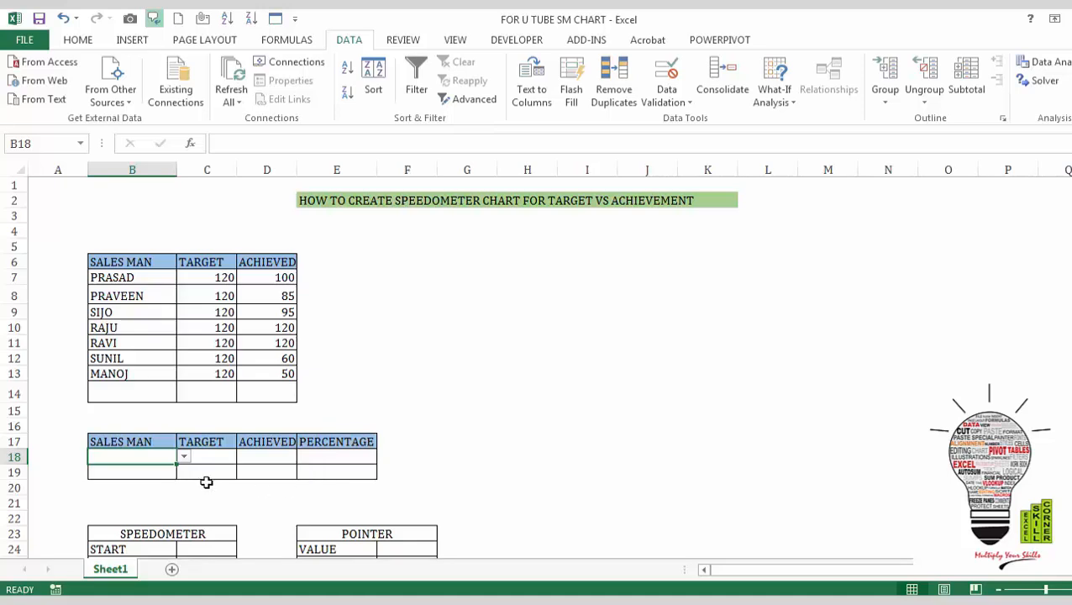
Choose the first salesman, listed in B7, from the validation list in cell B18.
{"action": "left_click", "coordinate": [183, 464]}
{"action": "left_click", "coordinate": [156, 451]}
{"action": "left_click", "coordinate": [183, 459]}
{"action": "left_click", "coordinate": [156, 474]}
Look up the selected salesman's target in C18 with =VLOOKUP($B$18,$B$6:$D$13,2,0).
{"action": "left_click", "coordinate": [217, 457]}
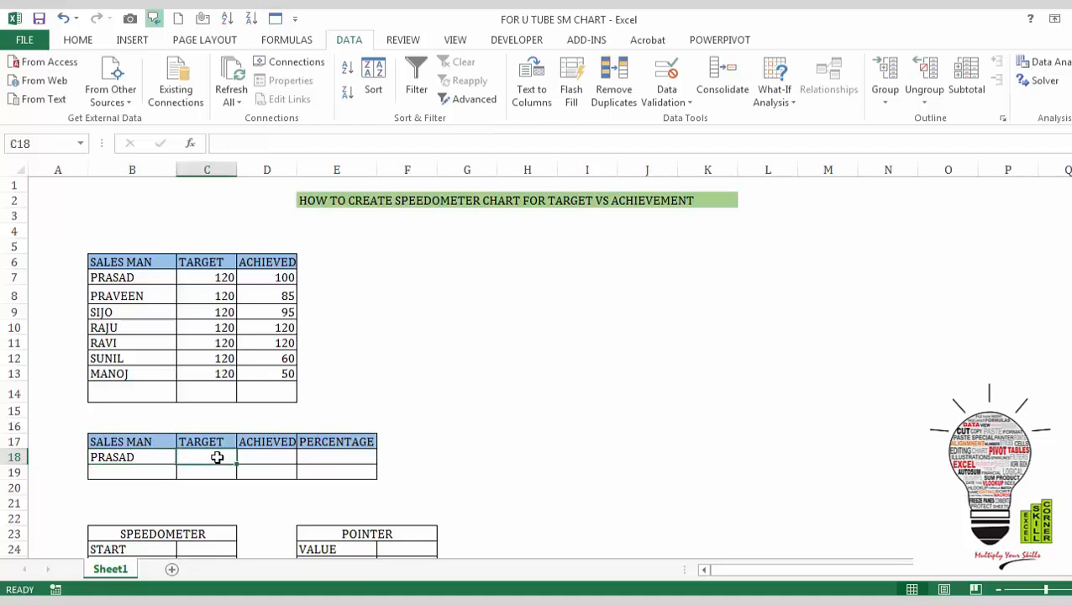
{"action": "type", "text": "="}
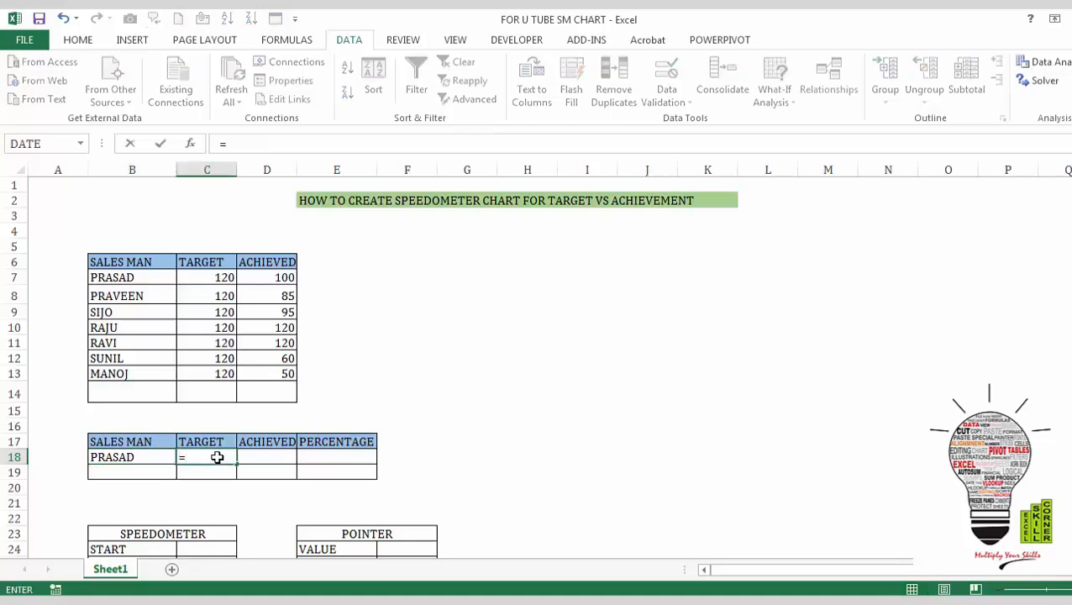
{"action": "type", "text": "VL"}
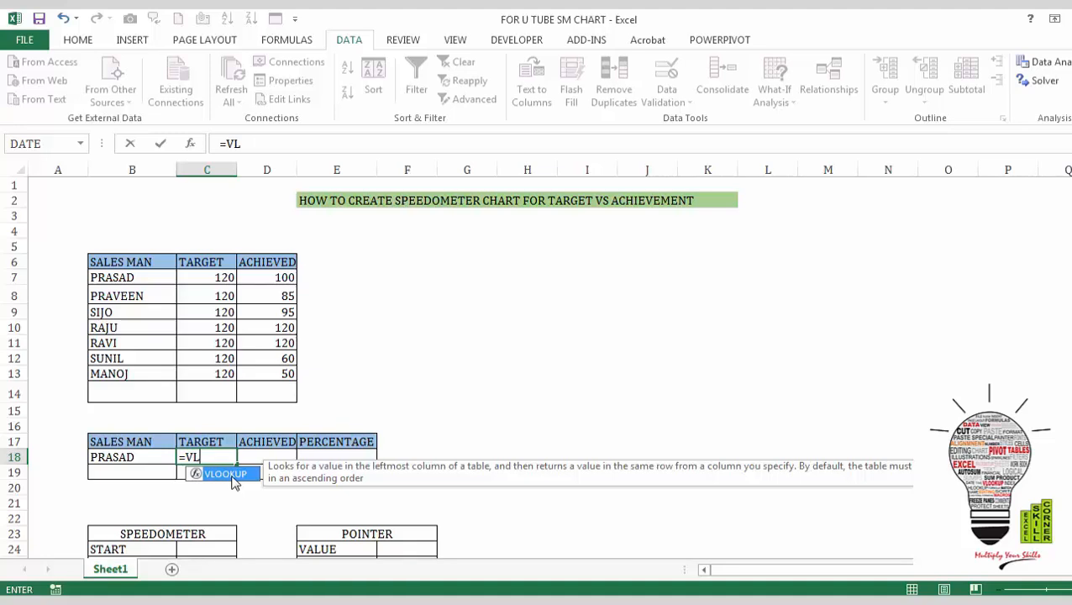
{"action": "double_click", "coordinate": [226, 474]}
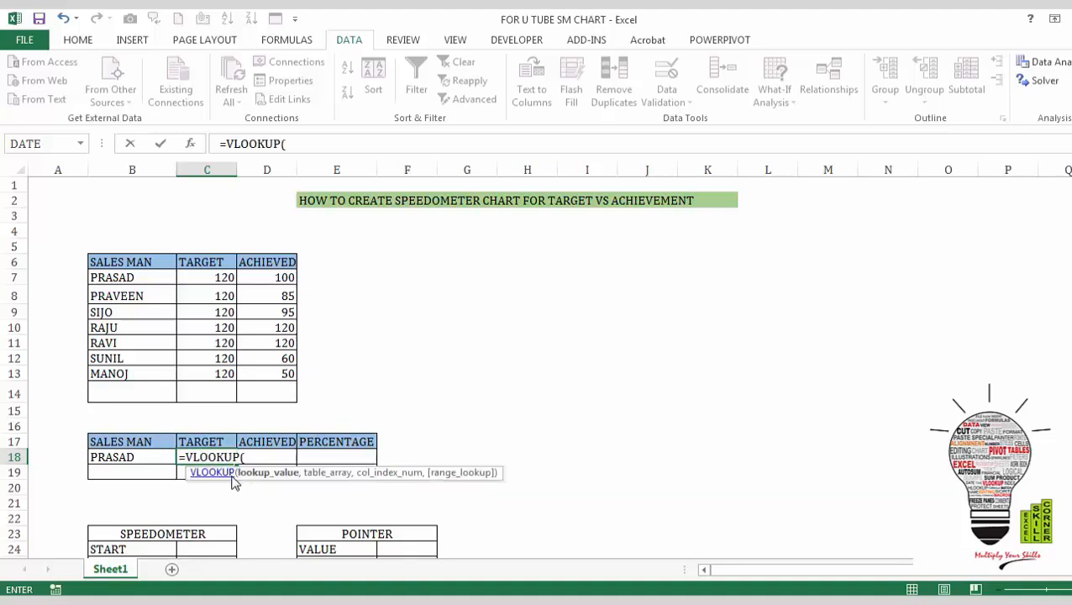
{"action": "left_click", "coordinate": [150, 461]}
{"action": "key", "text": "F4"}
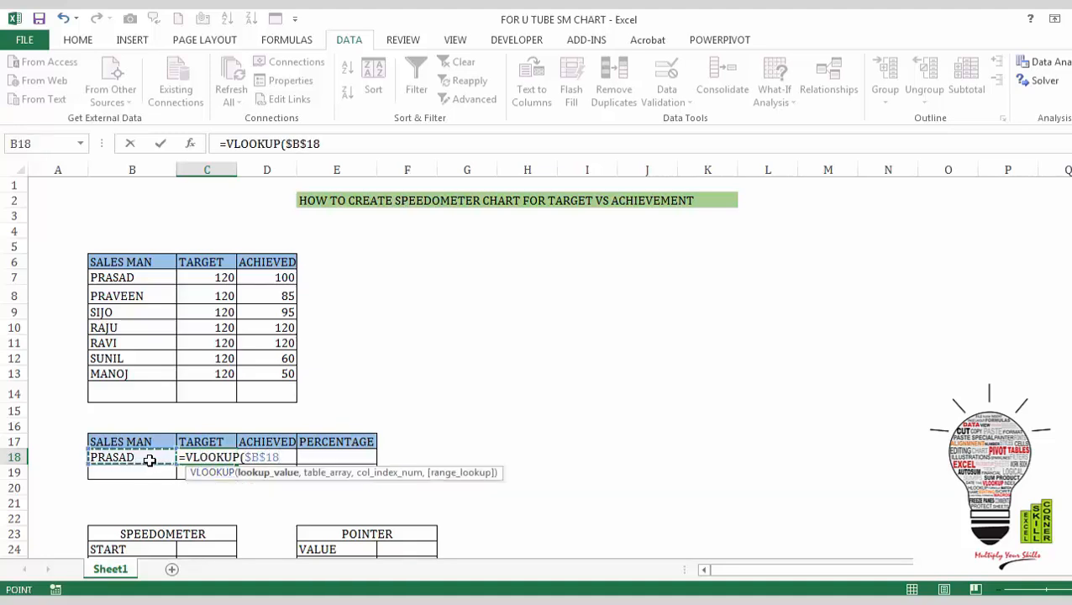
{"action": "type", "text": ","}
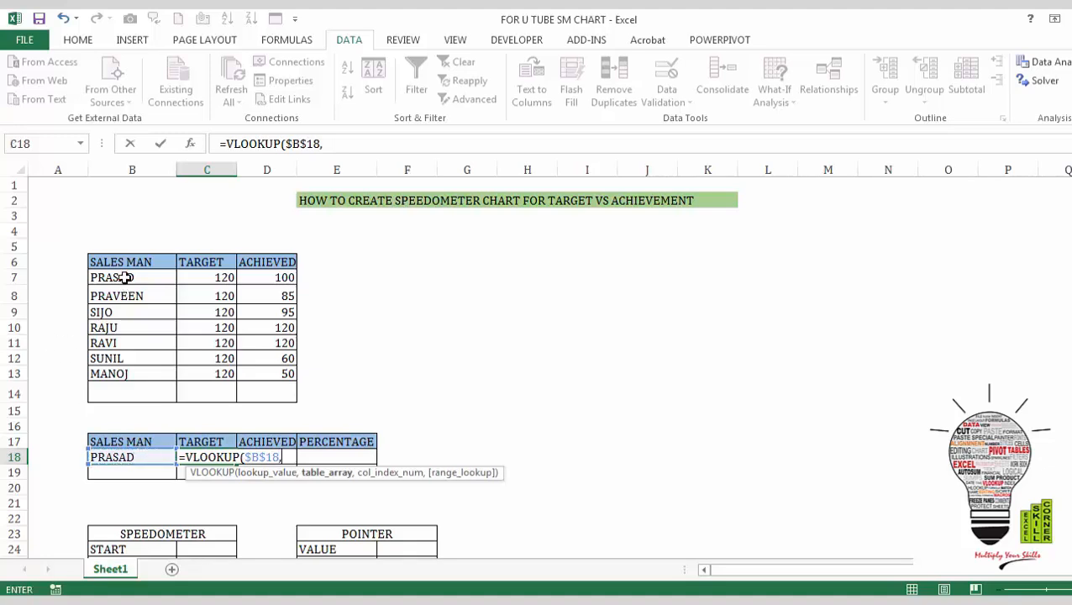
{"action": "left_click_drag", "start_coordinate": [123, 265], "coordinate": [251, 371]}
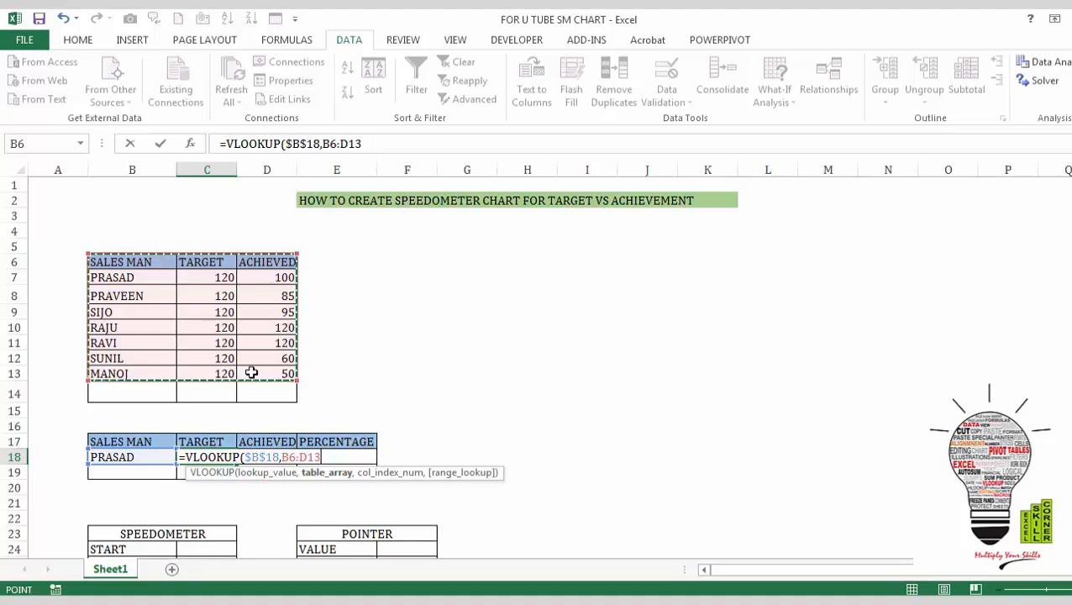
{"action": "key", "text": "F4"}
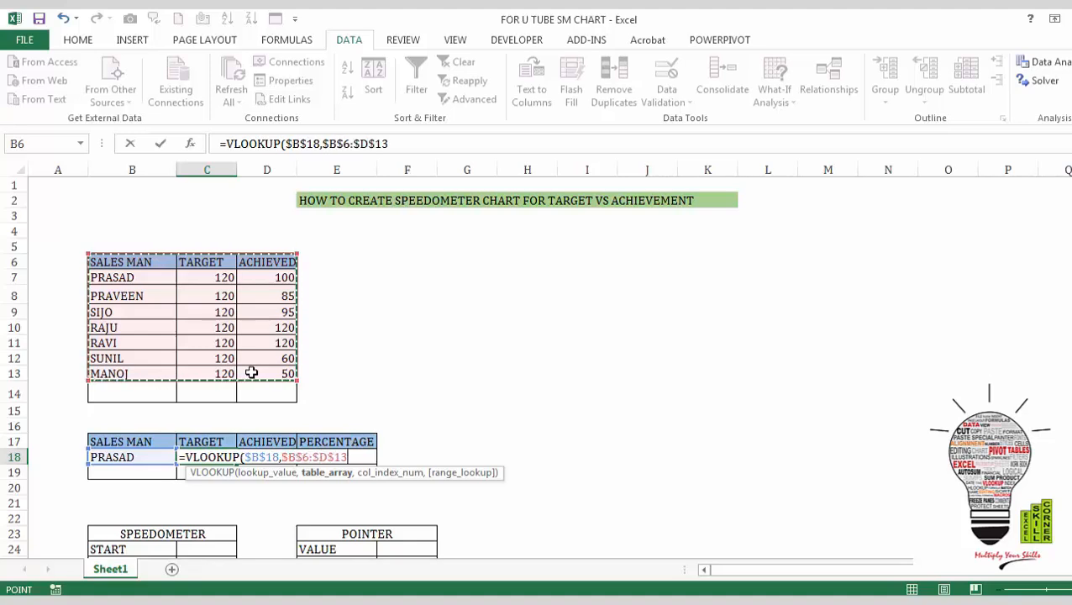
{"action": "type", "text": ","}
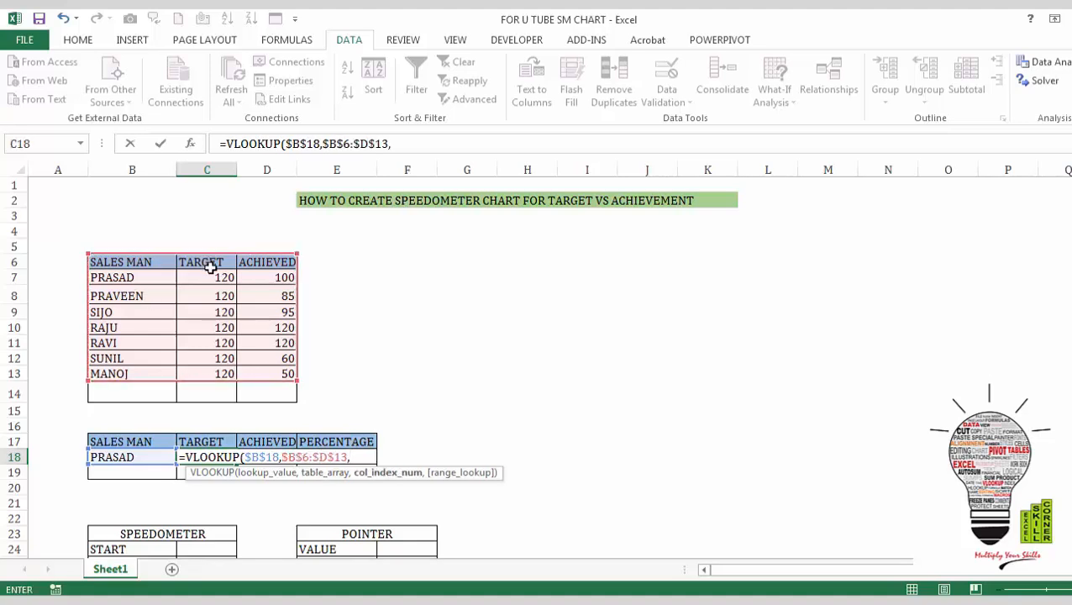
{"action": "type", "text": "2,"}
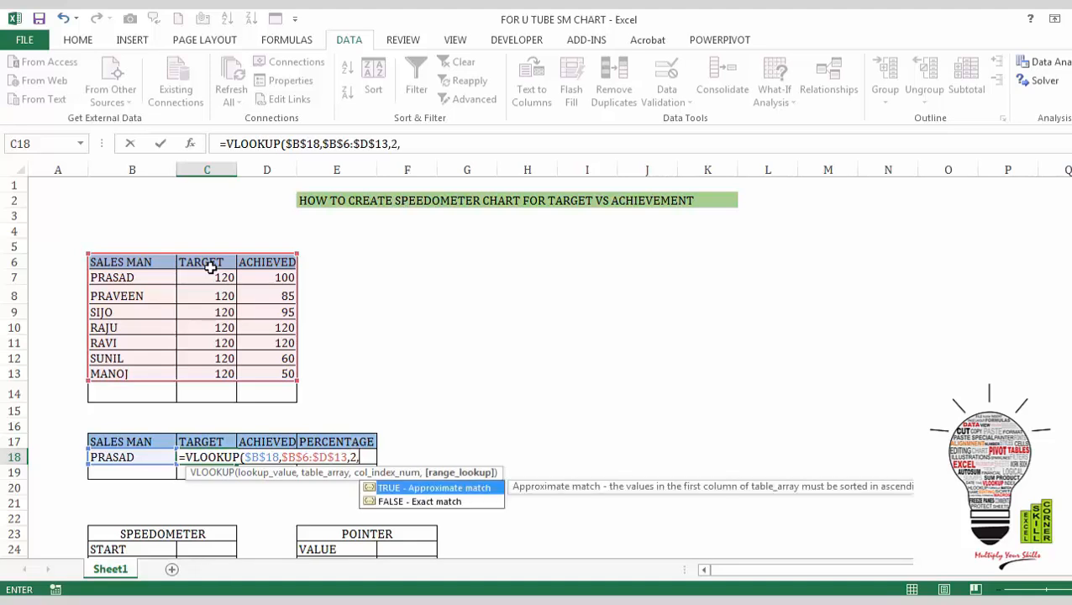
{"action": "type", "text": "0)"}
{"action": "key", "text": "Return"}
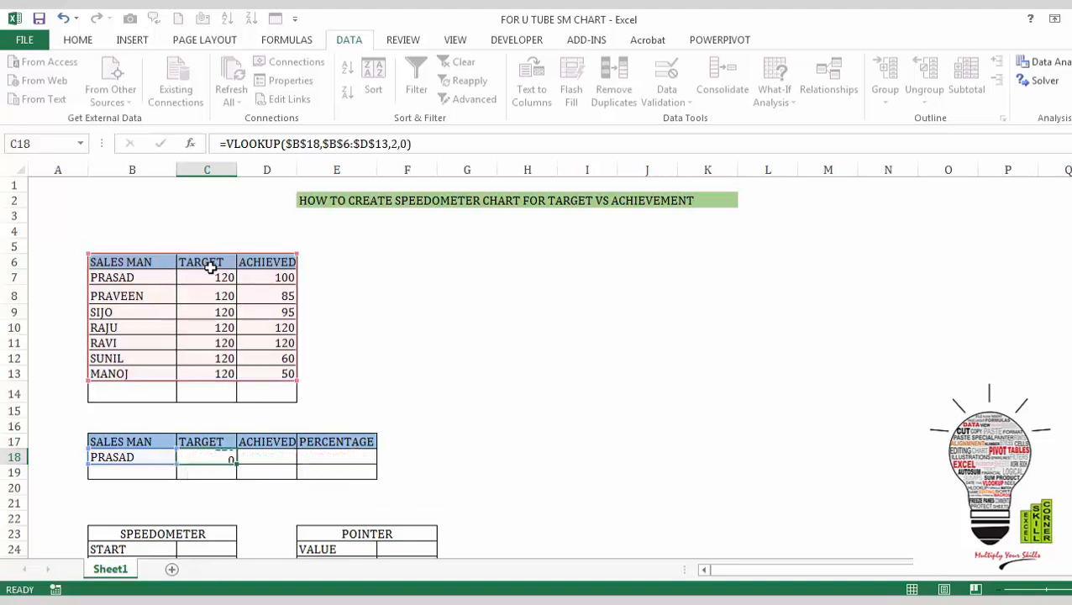
Copy the target lookup formula from C18 to D18 and change its column index to 3 for the achieved value.
{"action": "key", "text": "Up"}
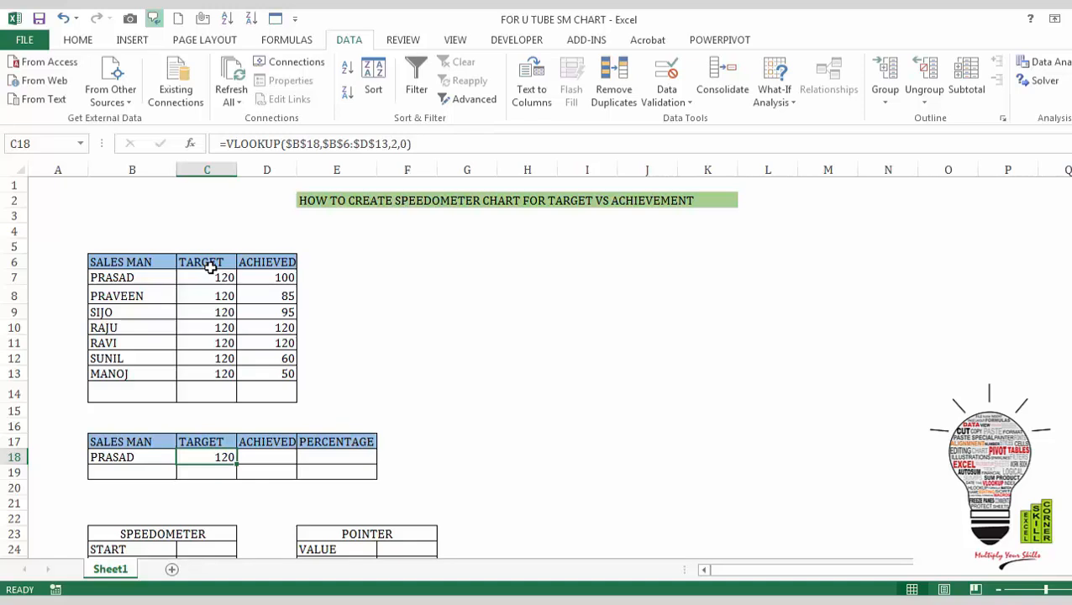
{"action": "key", "text": "ctrl+c"}
{"action": "key", "text": "Right"}
{"action": "key", "text": "ctrl+v"}
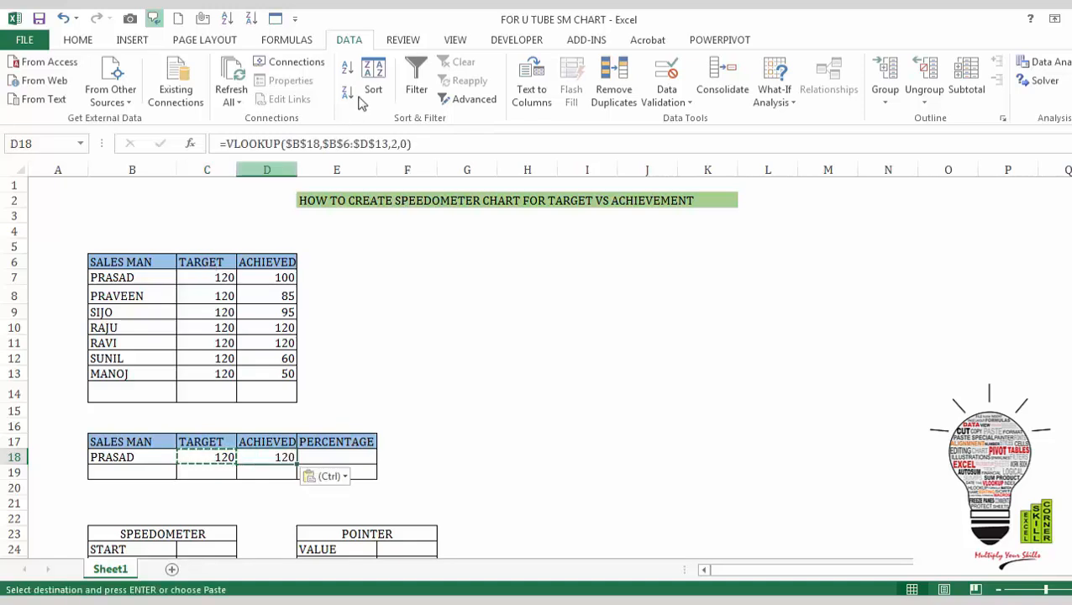
{"action": "left_click", "coordinate": [401, 144]}
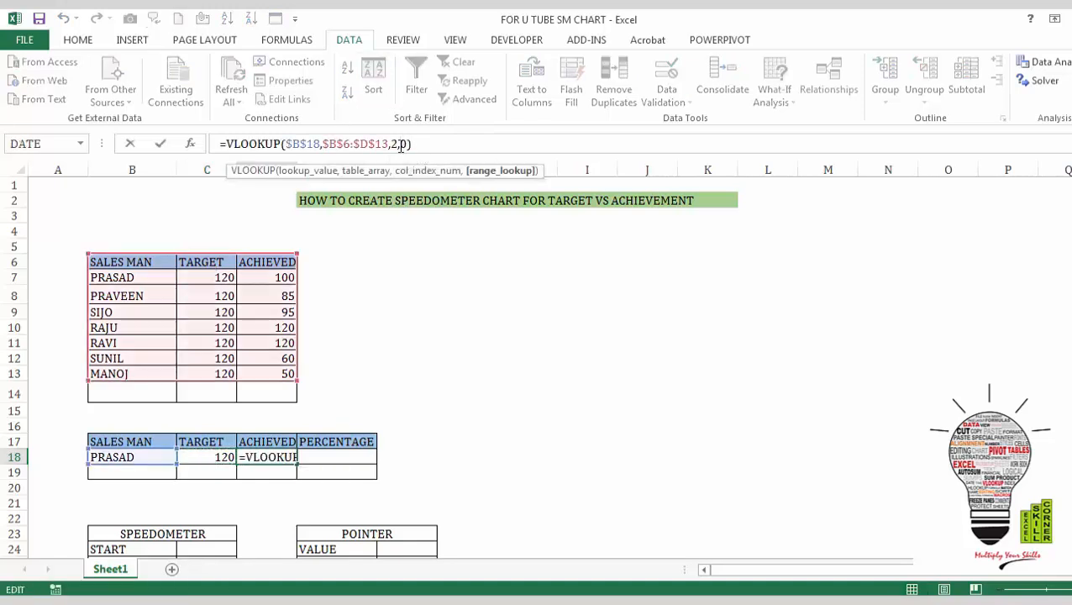
{"action": "key", "text": "Left"}
{"action": "key", "text": "BackSpace"}
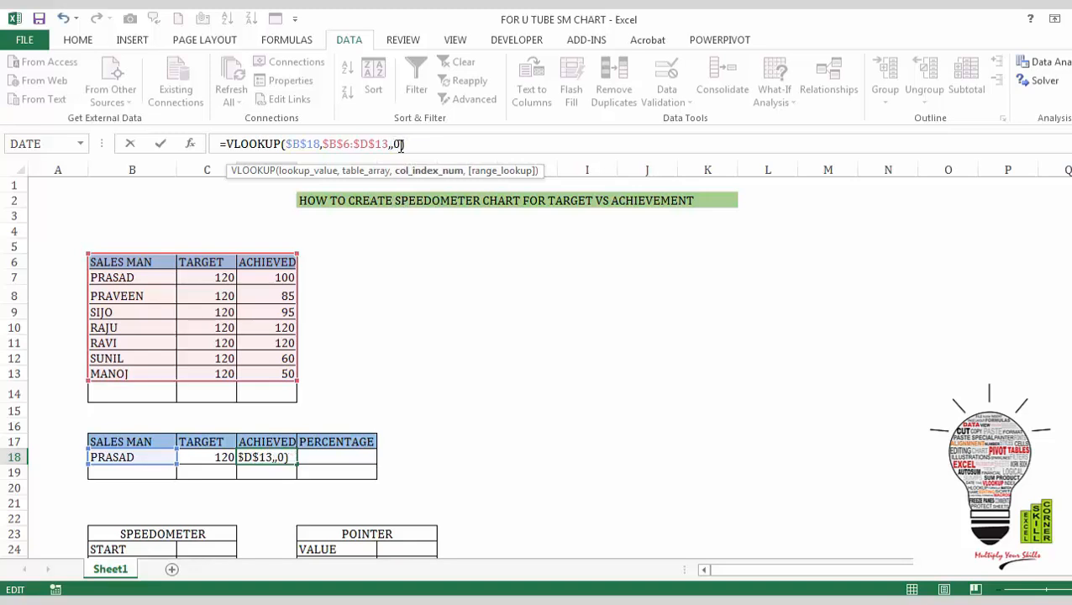
{"action": "type", "text": "3"}
{"action": "key", "text": "Return"}
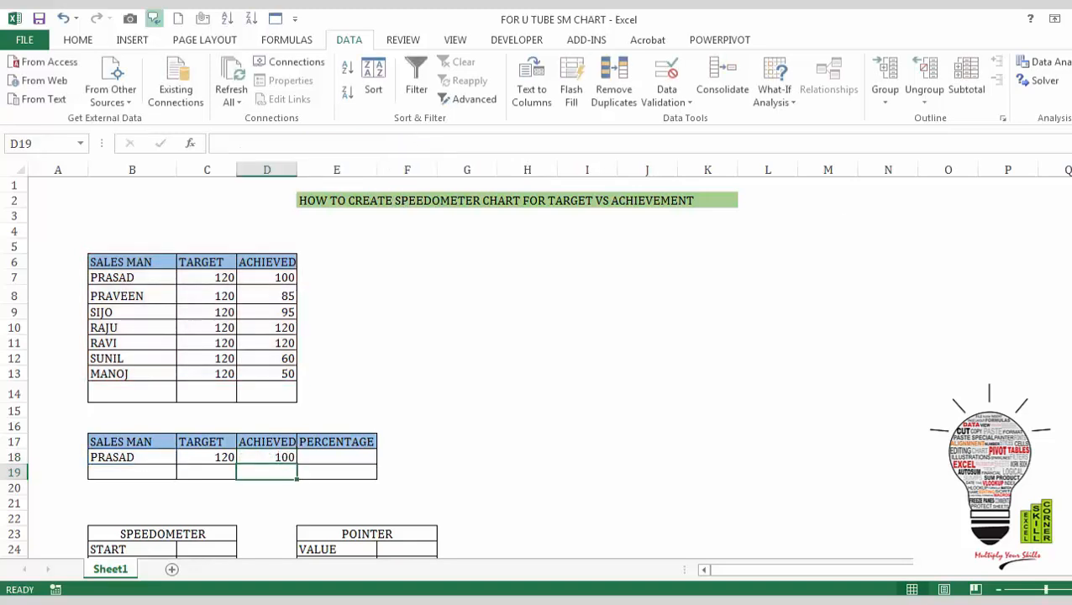
{"action": "left_click", "coordinate": [958, 601]}
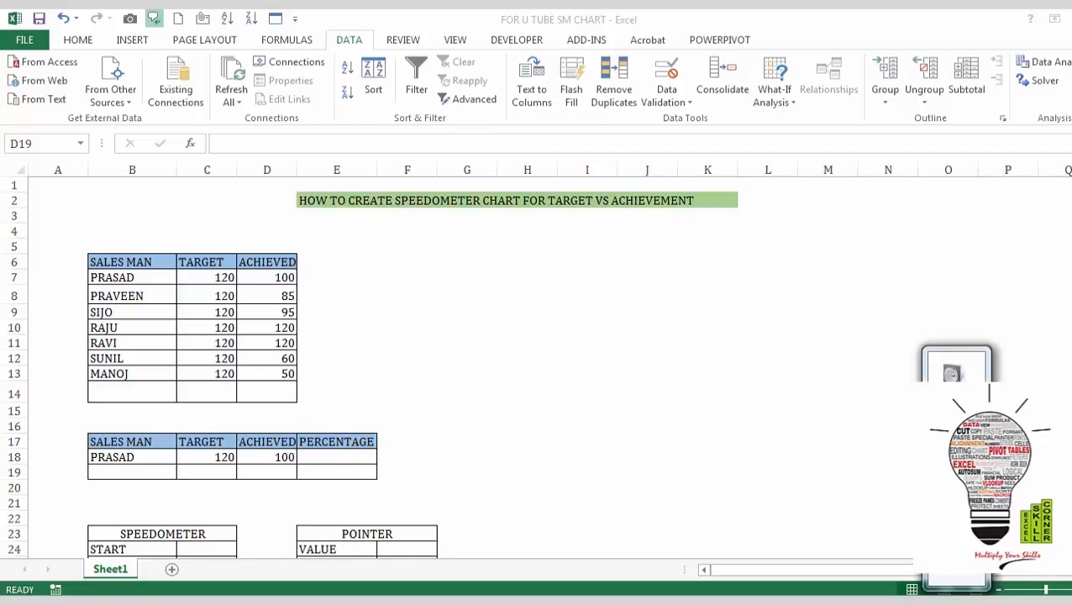
{"action": "left_click", "coordinate": [733, 474]}
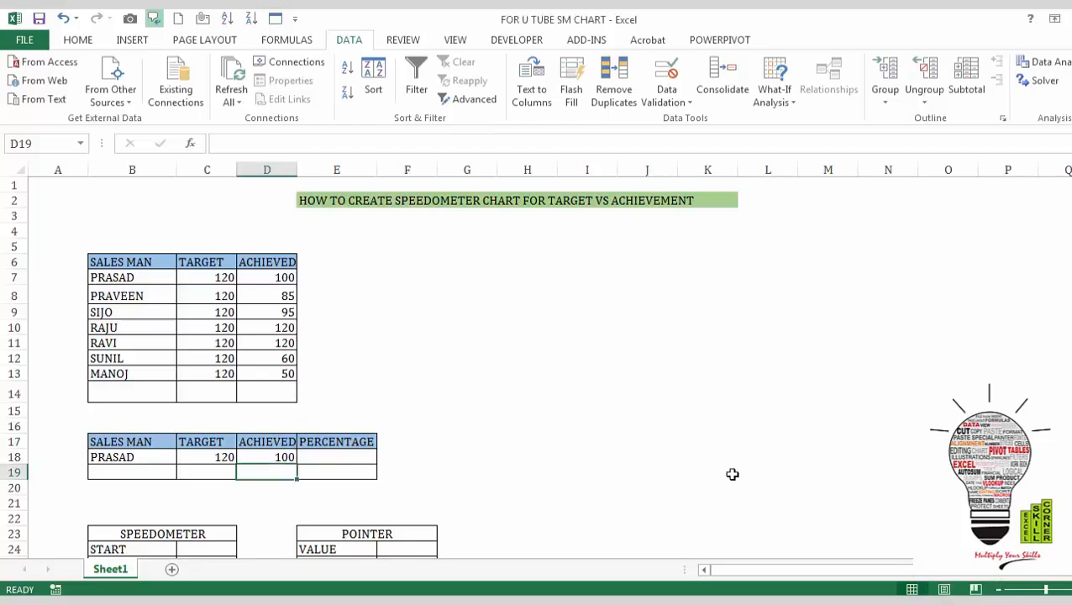
Calculate the achievement ratio in E18 under PERCENTAGE with the formula =D18/C18.
{"action": "left_click", "coordinate": [339, 458]}
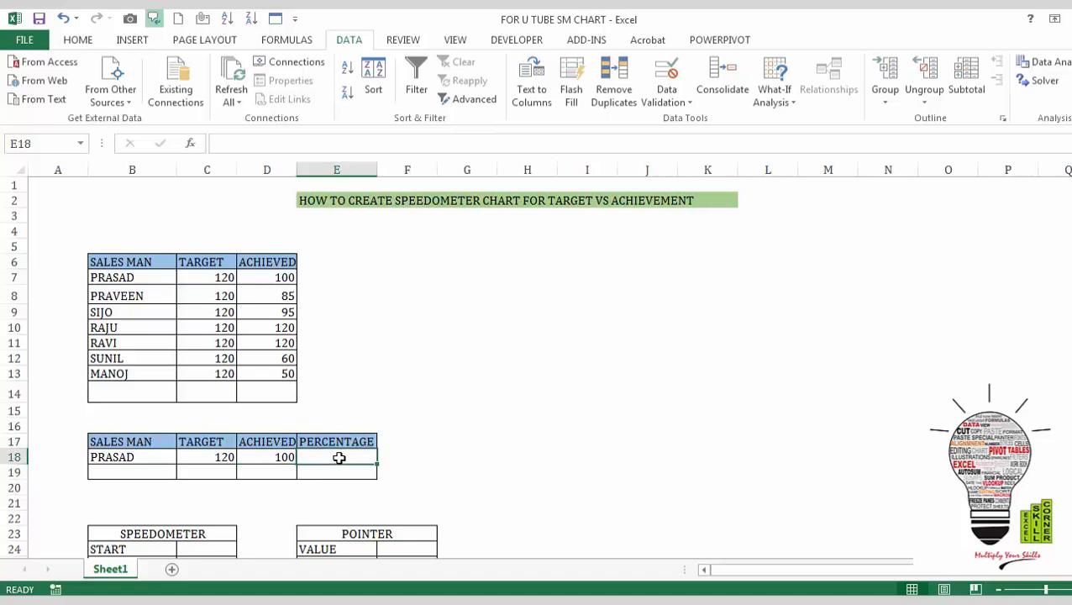
{"action": "type", "text": "="}
{"action": "key", "text": "Left"}
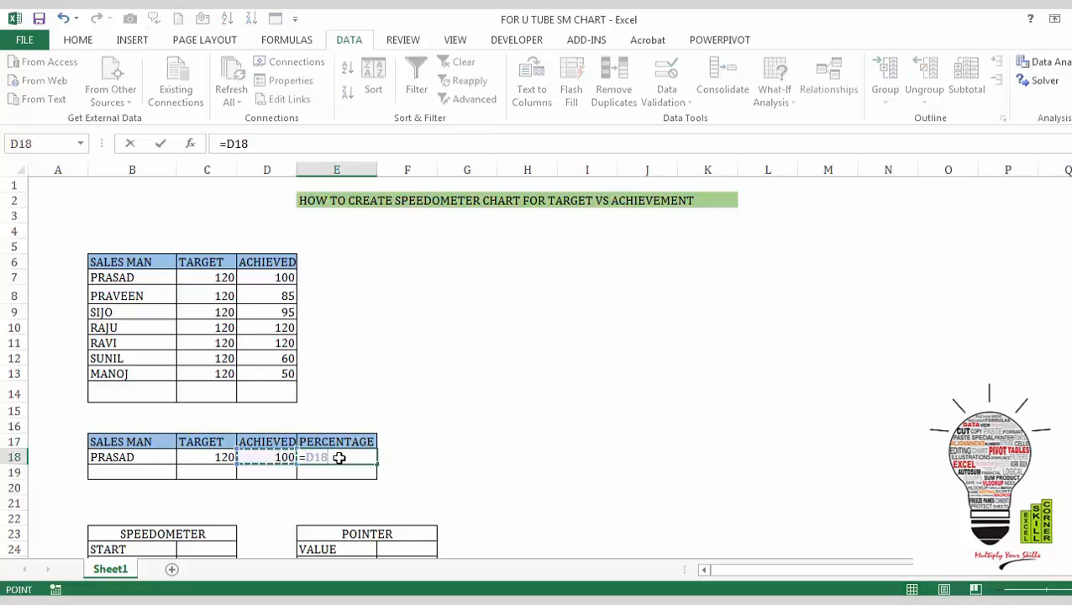
{"action": "type", "text": "/"}
{"action": "key", "text": "Left"}
{"action": "key", "text": "Left"}
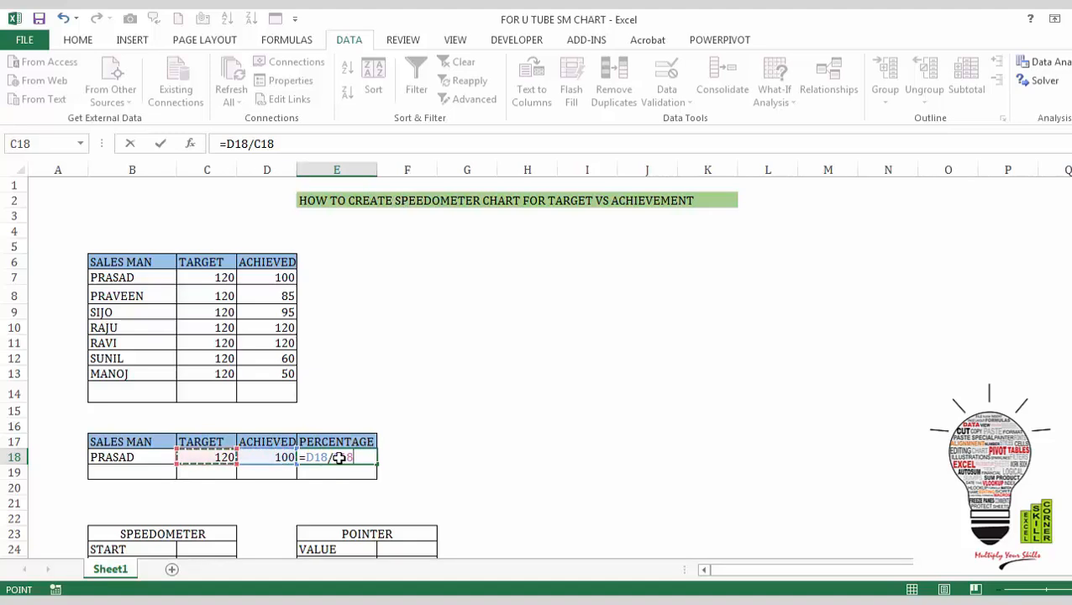
{"action": "key", "text": "Return"}
Edit the percentage formula in E18 to =ROUND(D18/C18*100,0) so it gives a whole-number percentage.
{"action": "left_click", "coordinate": [338, 457]}
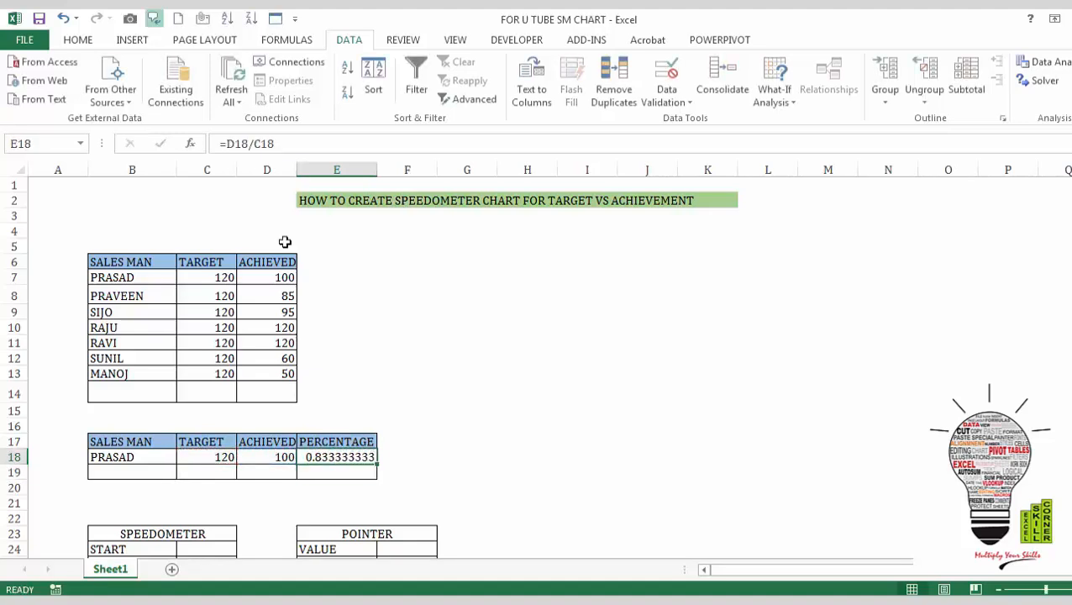
{"action": "left_click", "coordinate": [227, 144]}
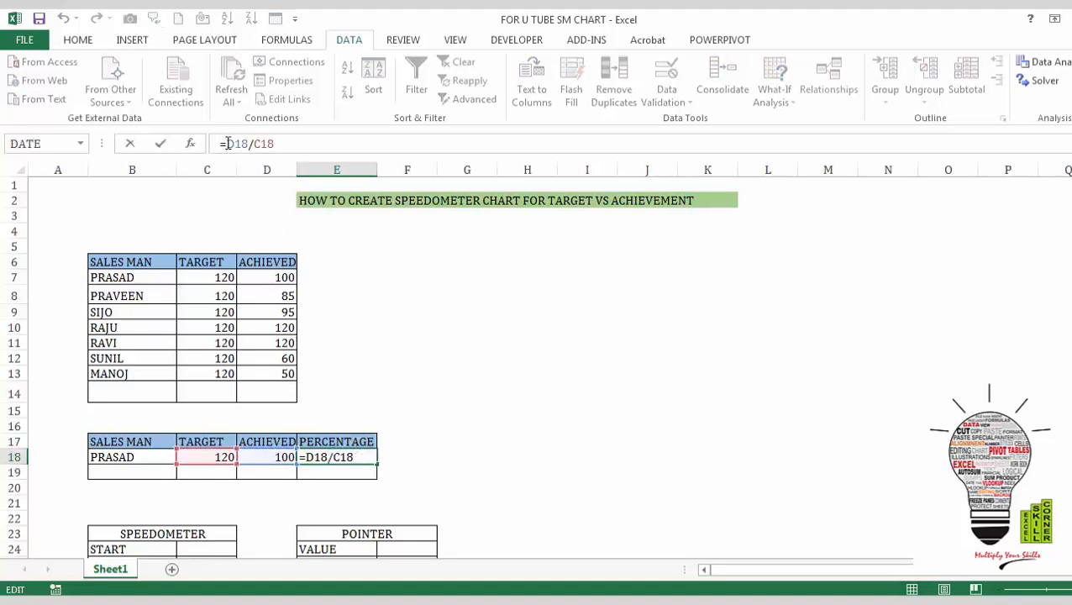
{"action": "type", "text": "ROUN"}
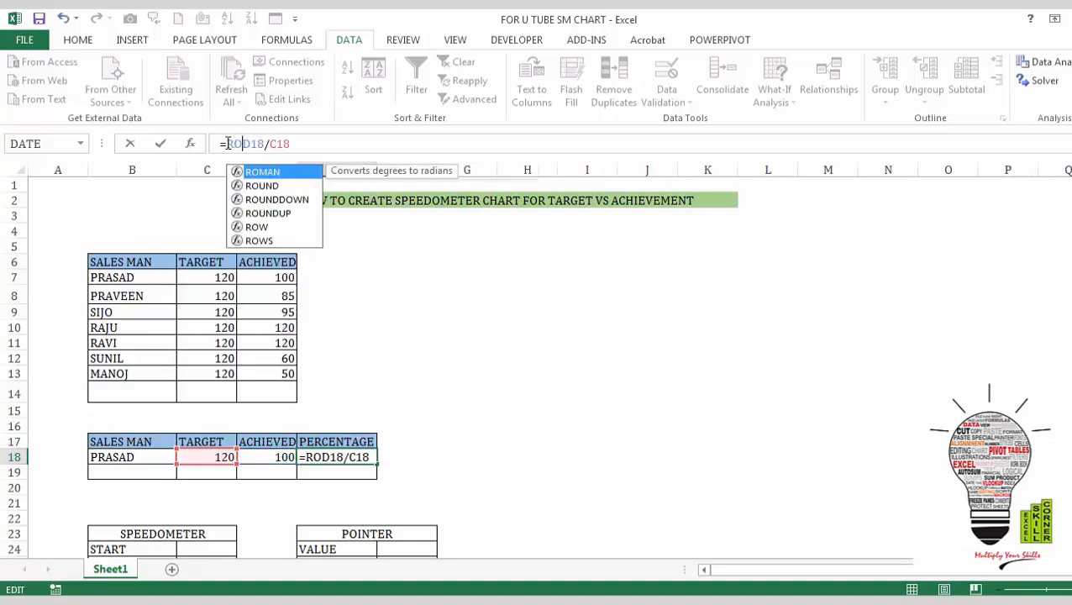
{"action": "type", "text": "D(D18/C18"}
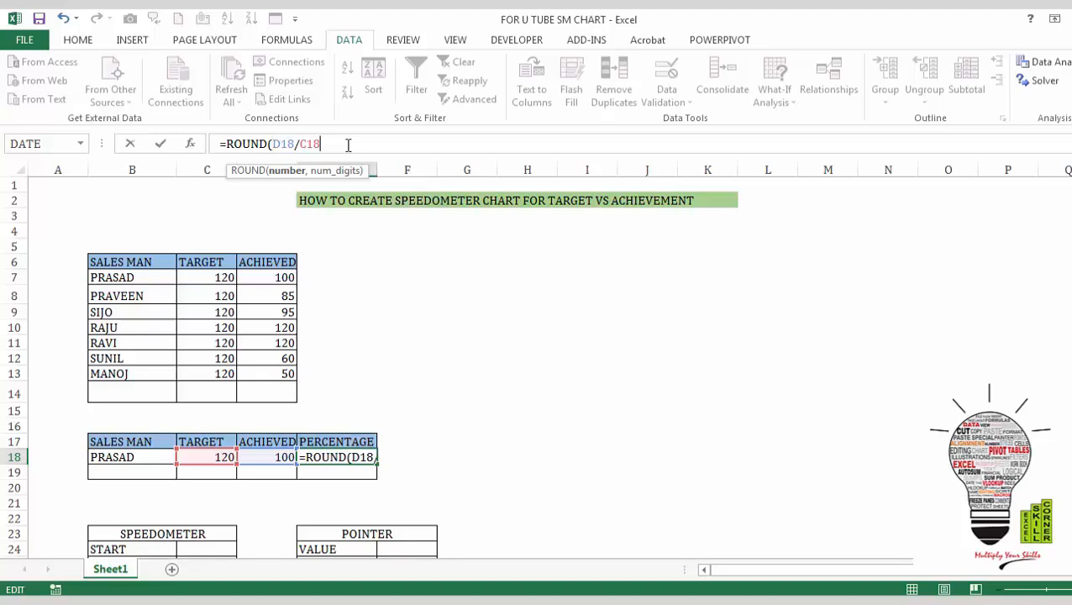
{"action": "type", "text": "*100"}
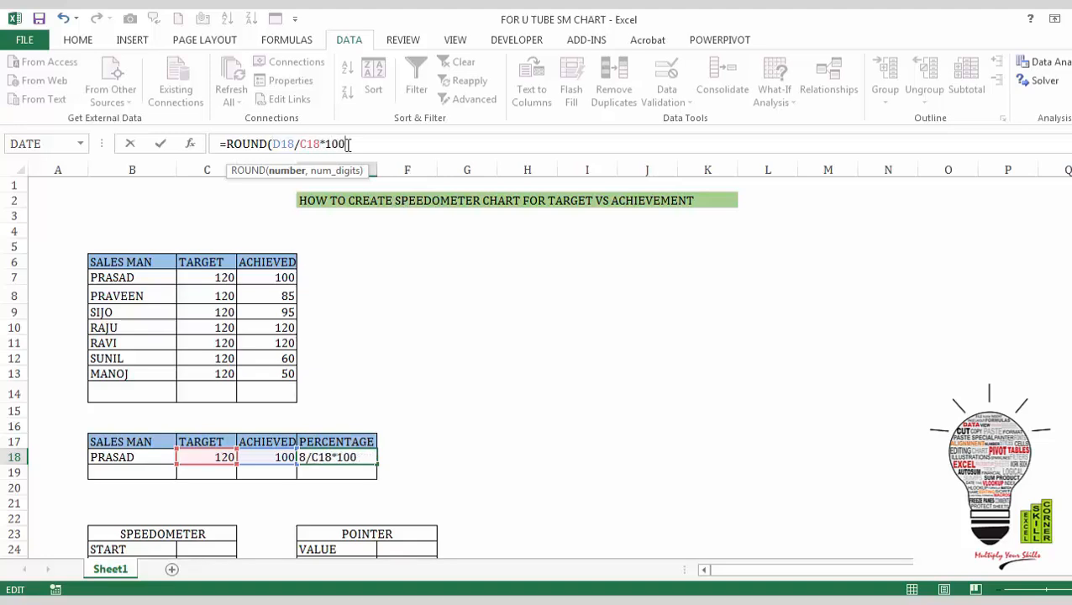
{"action": "type", "text": ",0"}
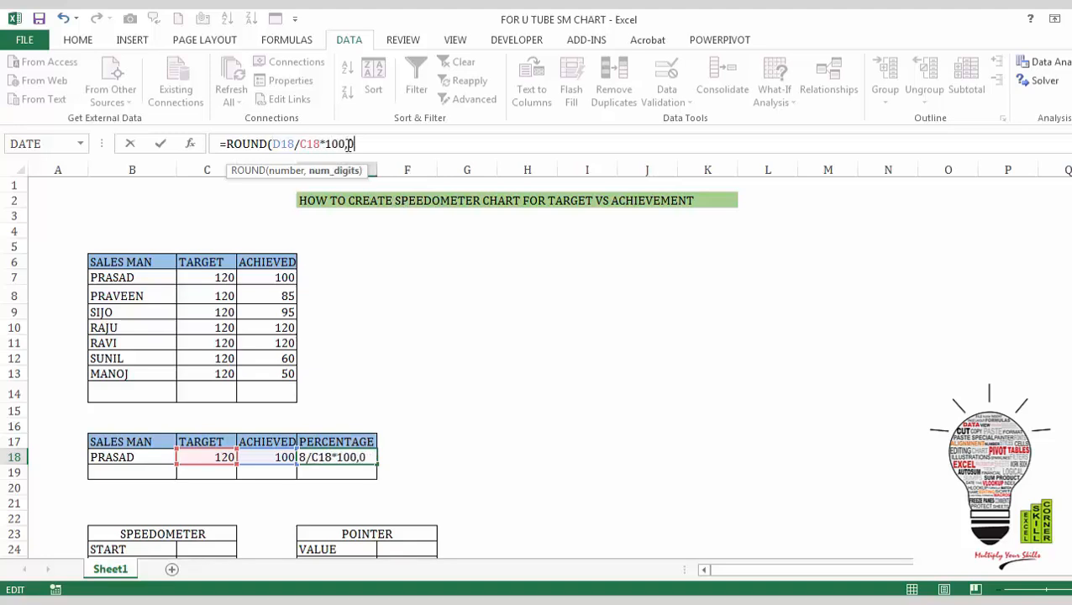
{"action": "key", "text": "Return"}
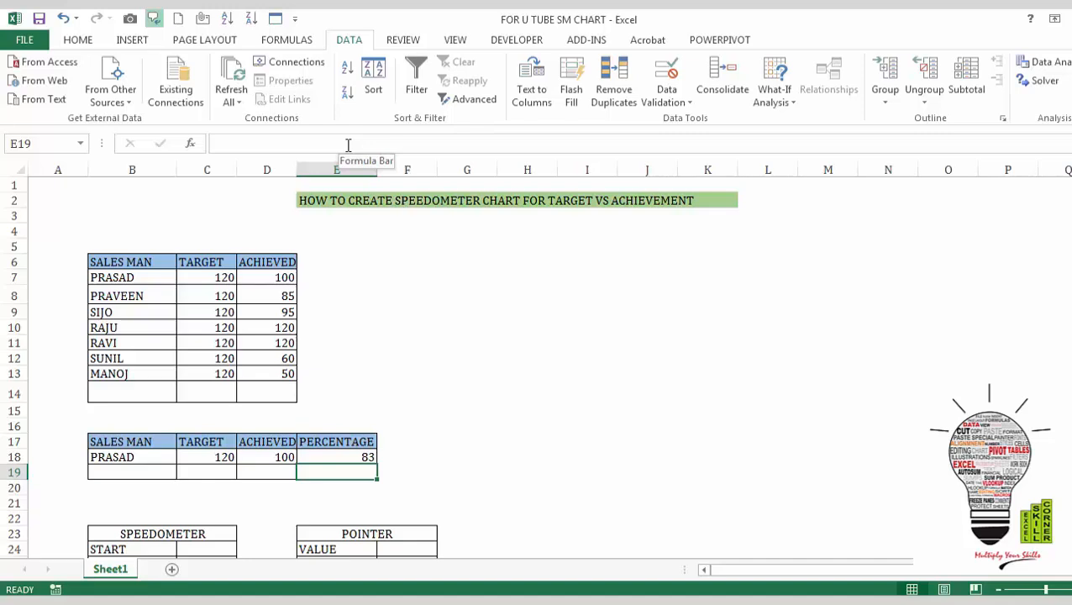
{"action": "key", "text": "Down"}
{"action": "key", "text": "Down"}
{"action": "key", "text": "Down"}
{"action": "key", "text": "Down"}
{"action": "key", "text": "Down"}
{"action": "key", "text": "Up"}
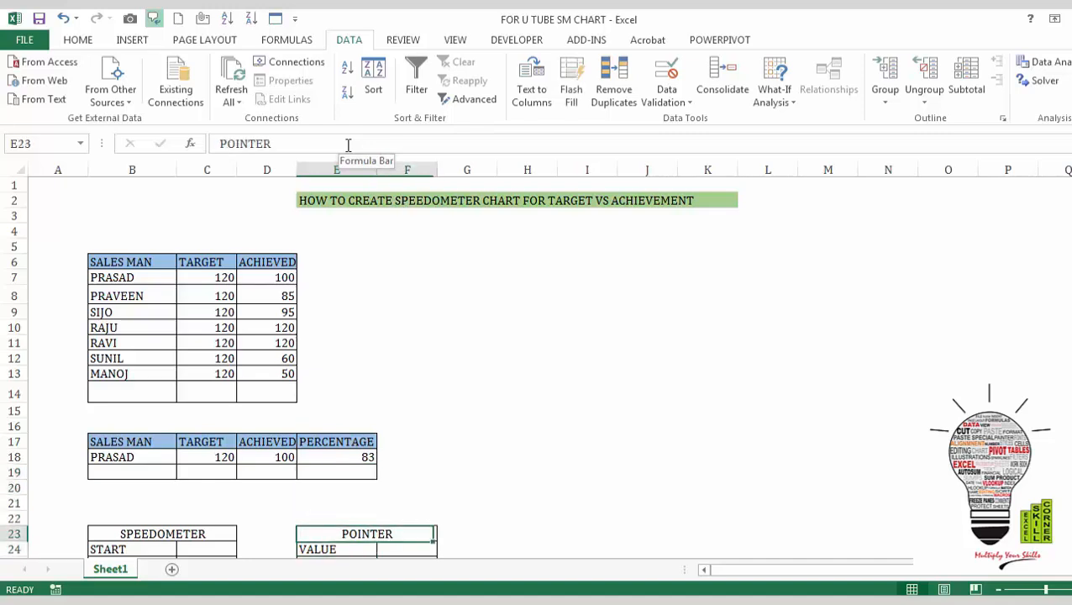
Test the lookups by selecting the salesman from B9 in cell B18, followed by the one from B12.
{"action": "left_click", "coordinate": [154, 454]}
{"action": "left_click", "coordinate": [184, 458]}
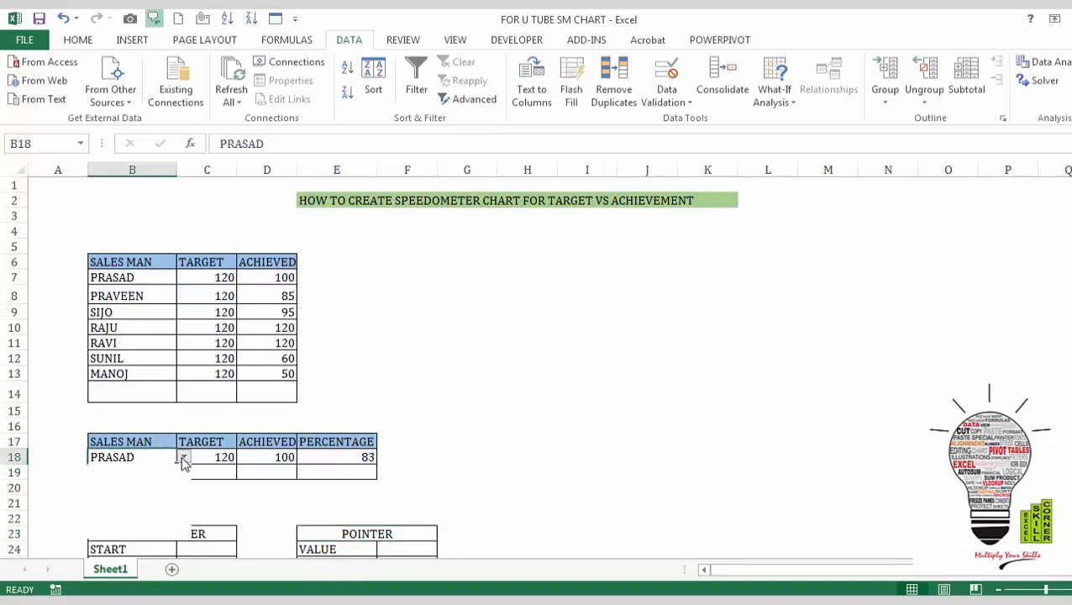
{"action": "left_click", "coordinate": [168, 499]}
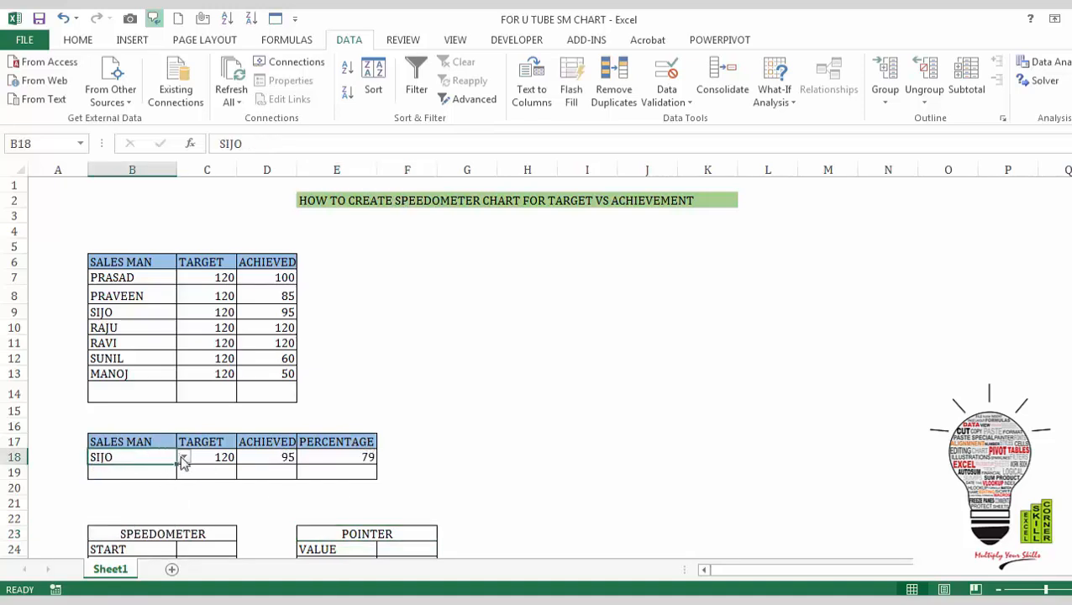
{"action": "left_click", "coordinate": [184, 457]}
{"action": "left_click", "coordinate": [160, 521]}
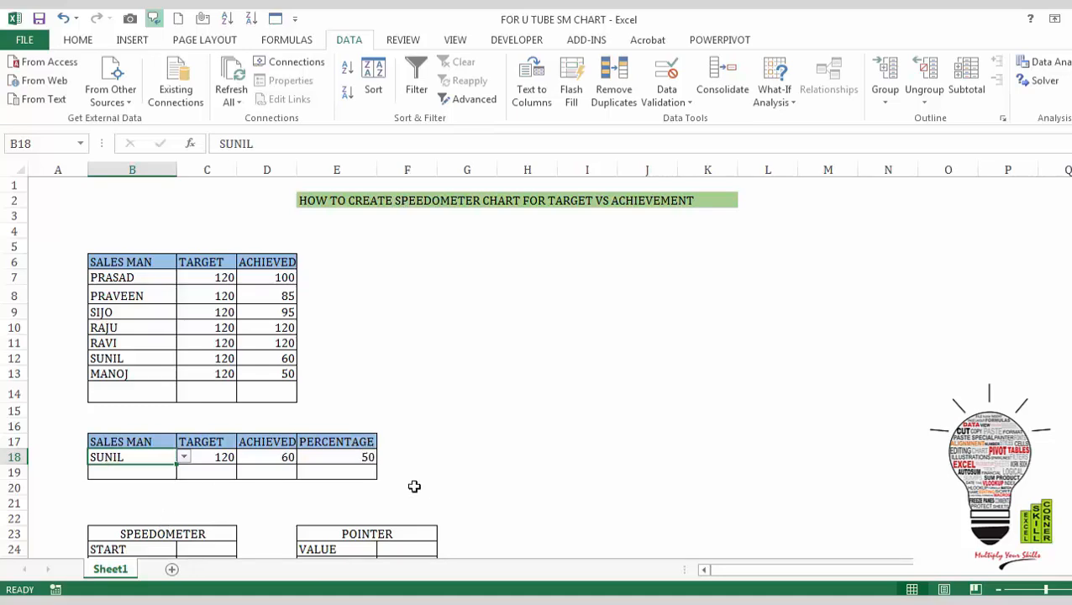
Fill the SPEEDOMETER table with 0 for START, 40 for MINIMUM, 45 for AVERAGE and 15 for TARGET in C24:C27.
{"action": "left_click", "coordinate": [451, 470]}
{"action": "key", "text": "Down"}
{"action": "key", "text": "Down"}
{"action": "key", "text": "Down"}
{"action": "key", "text": "Down"}
{"action": "key", "text": "Down"}
{"action": "key", "text": "Down"}
{"action": "key", "text": "Down"}
{"action": "key", "text": "Down"}
{"action": "key", "text": "Down"}
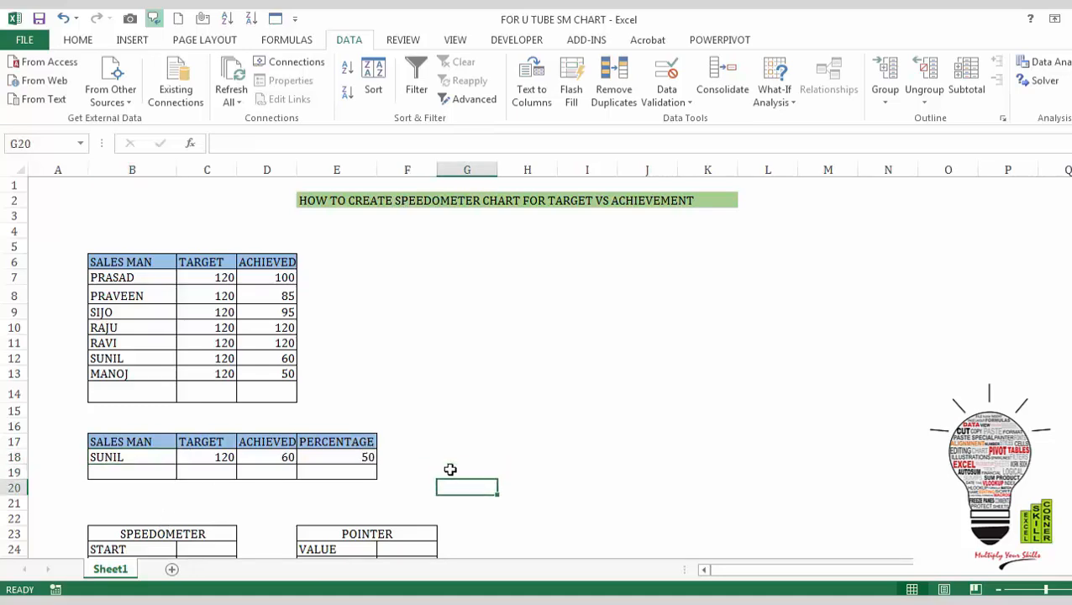
{"action": "key", "text": "Down"}
{"action": "key", "text": "Down"}
{"action": "key", "text": "Down"}
{"action": "key", "text": "Down"}
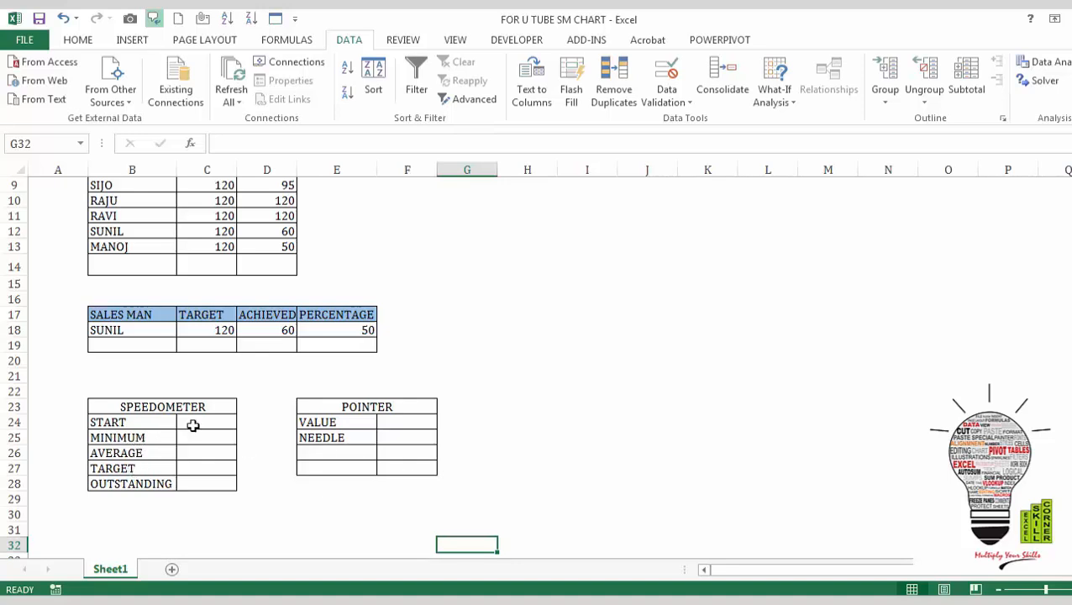
{"action": "left_click", "coordinate": [193, 425]}
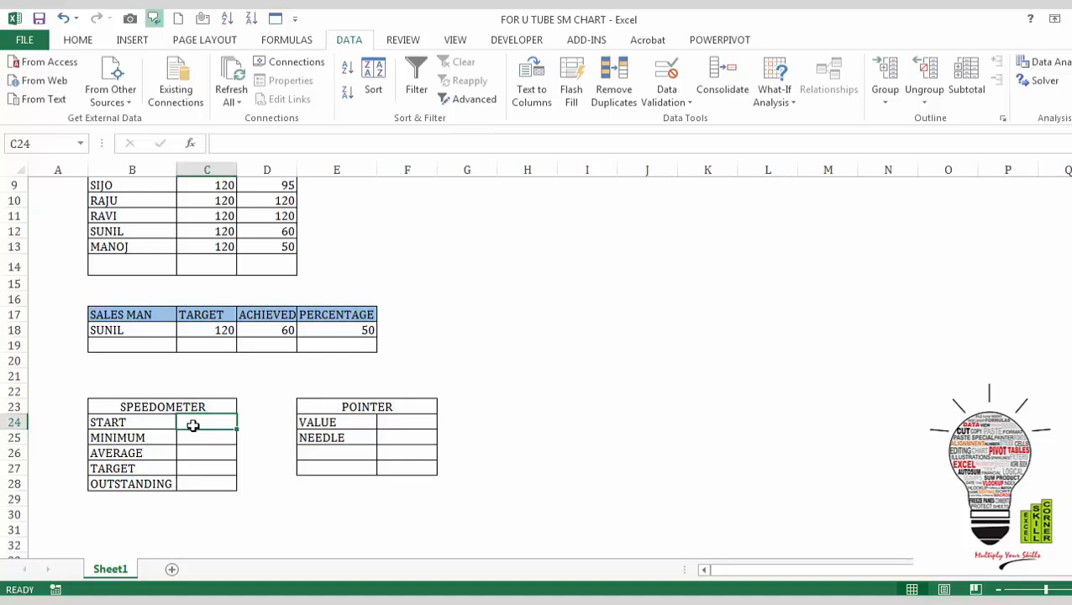
{"action": "type", "text": "0"}
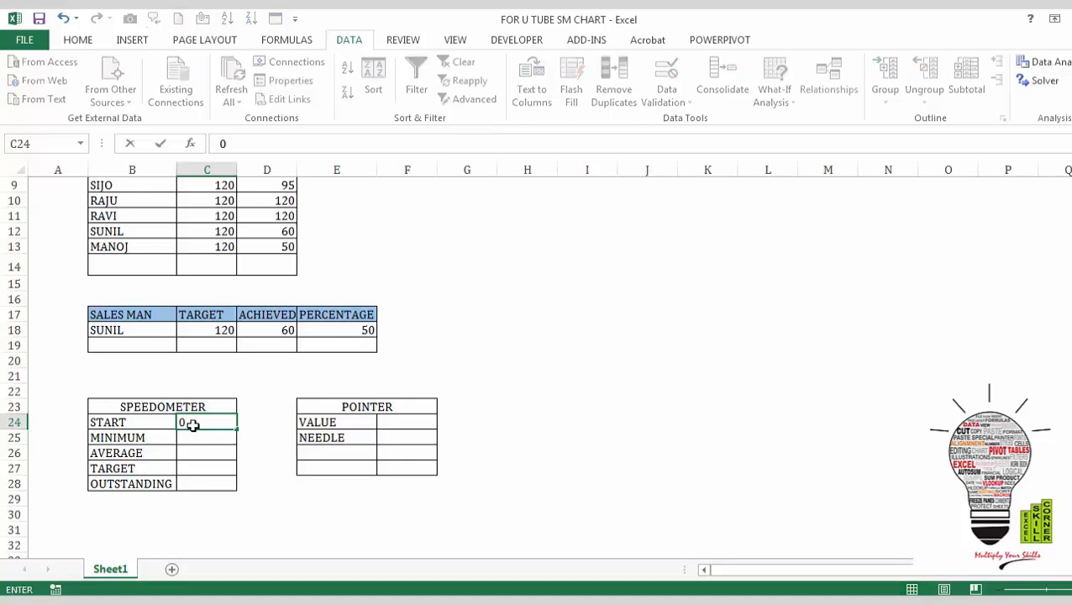
{"action": "key", "text": "Return"}
{"action": "type", "text": "4"}
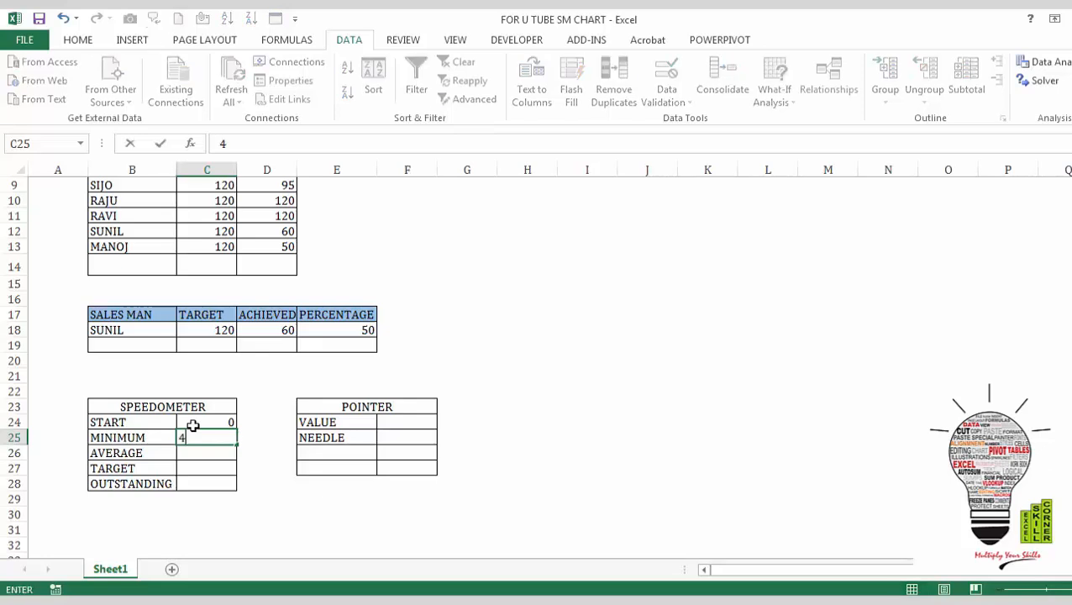
{"action": "type", "text": "0"}
{"action": "key", "text": "Return"}
{"action": "type", "text": "45"}
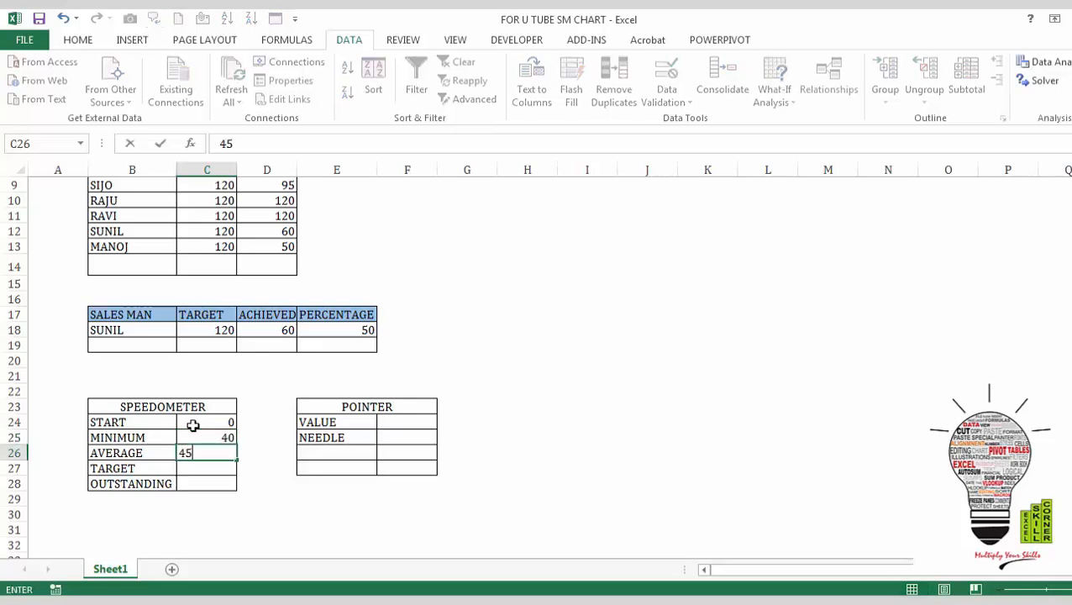
{"action": "key", "text": "Return"}
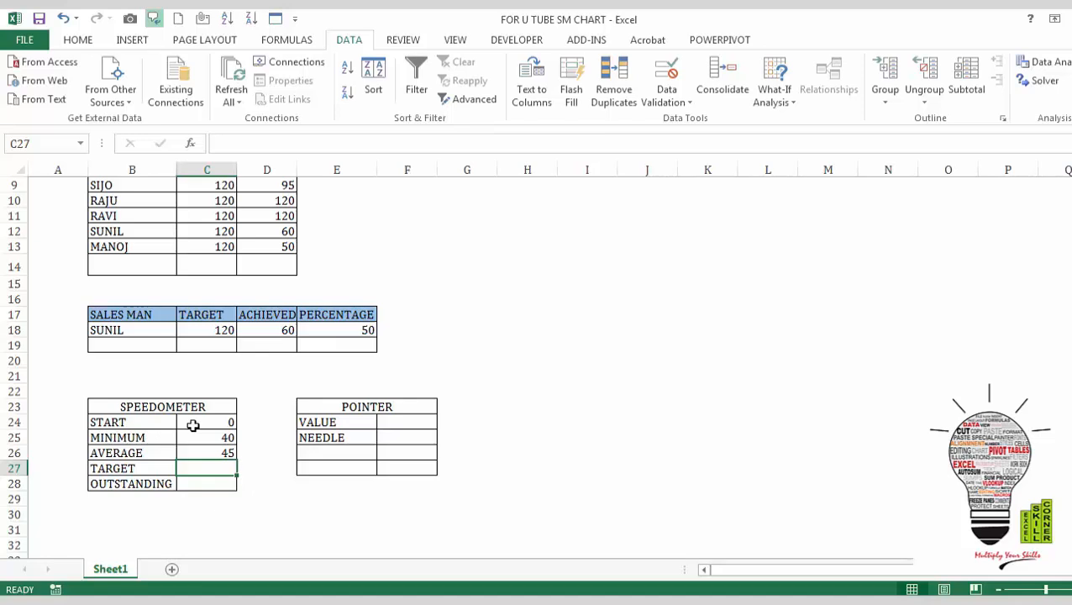
{"action": "type", "text": "15"}
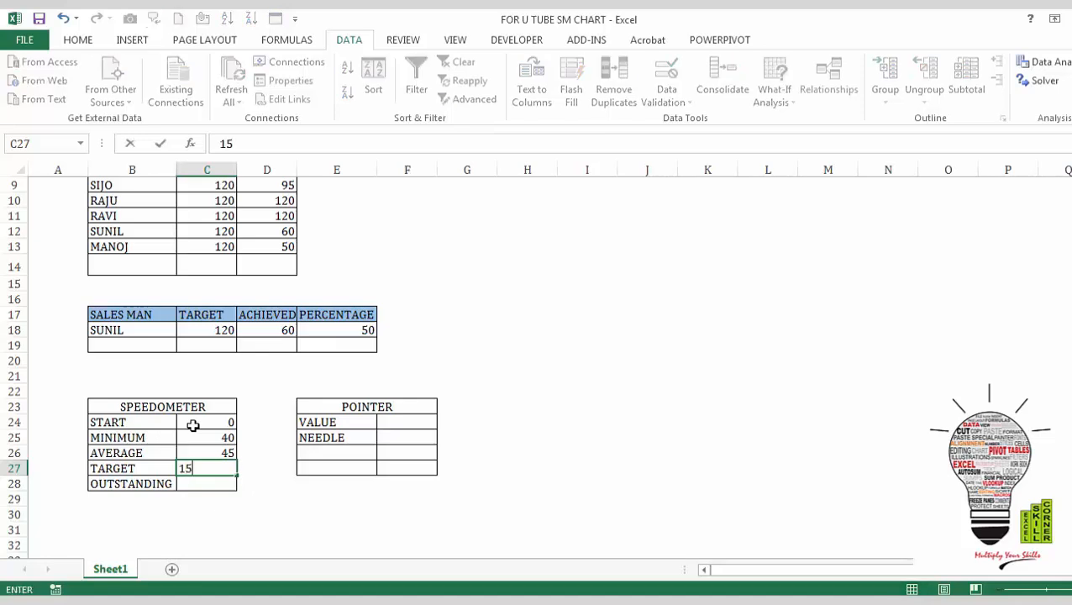
{"action": "key", "text": "Return"}
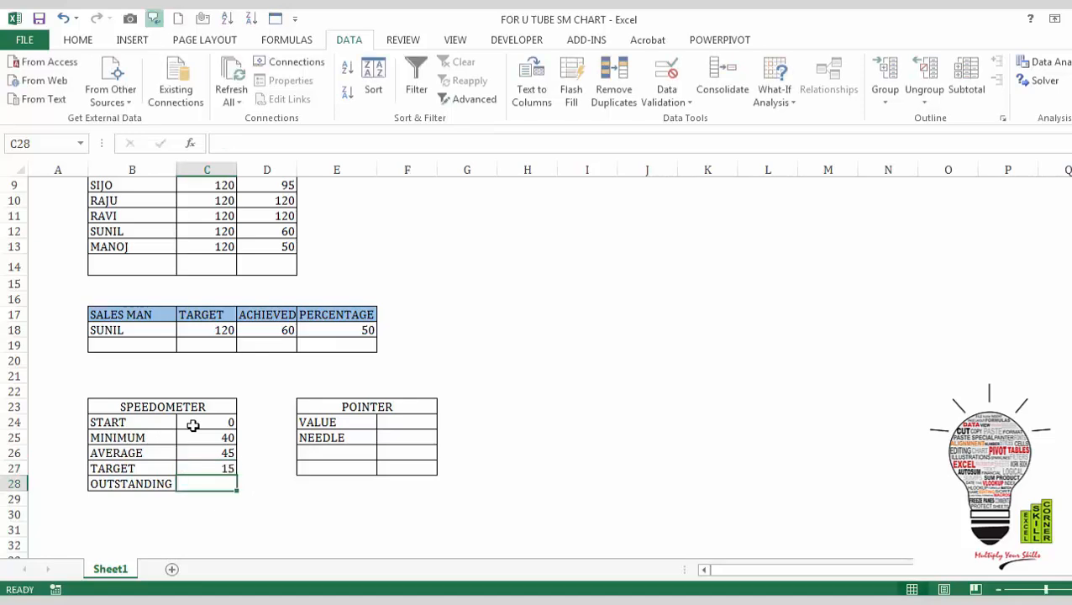
Calculate OUTSTANDING in C28 as the total of the four values above with =SUM(C24:C27).
{"action": "key", "text": "alt+equal"}
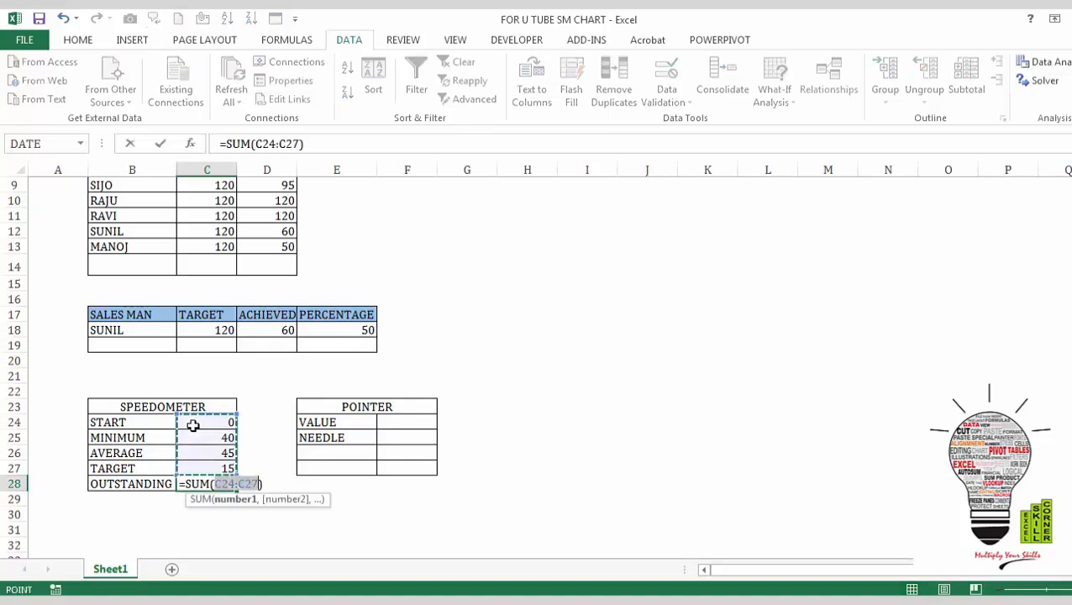
{"action": "key", "text": "Return"}
{"action": "key", "text": "Up"}
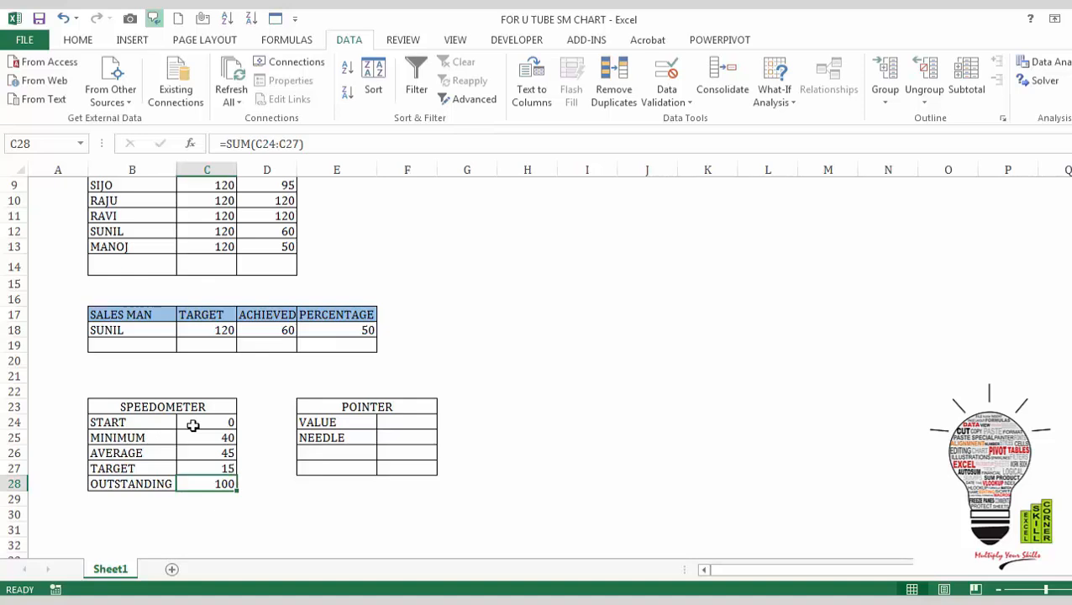
In the POINTER table, link VALUE in F24 to the percentage in E18 and enter 2 for NEEDLE in F25.
{"action": "left_click", "coordinate": [379, 427]}
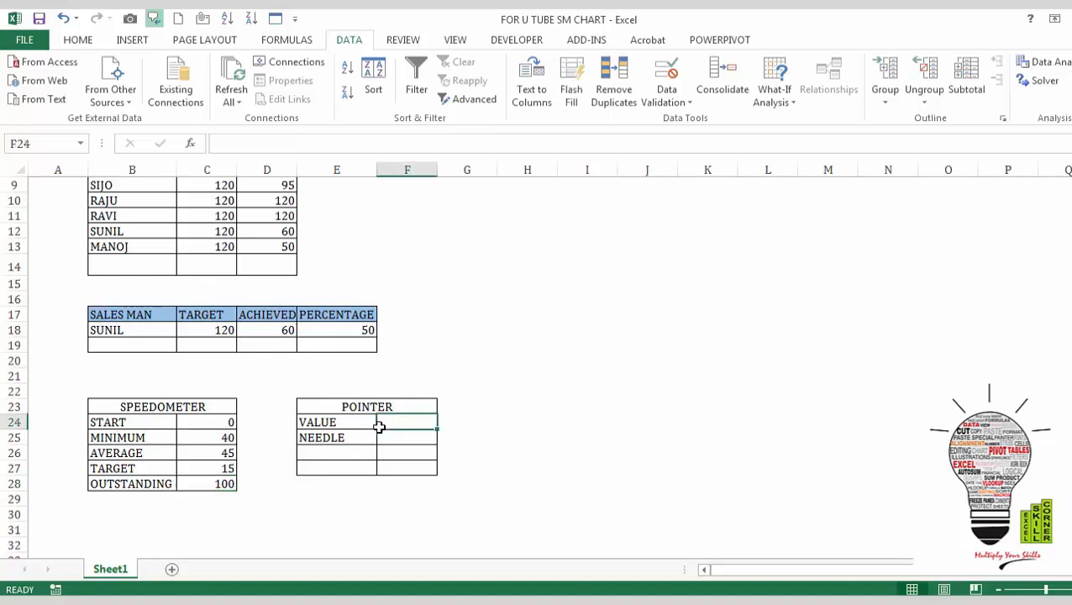
{"action": "type", "text": "="}
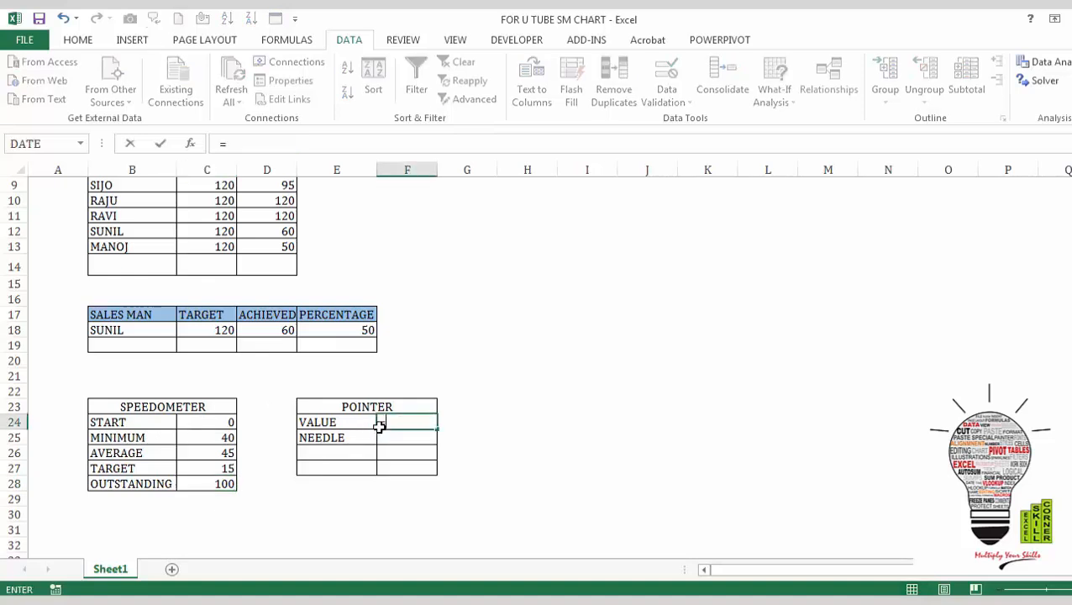
{"action": "left_click", "coordinate": [360, 330]}
{"action": "key", "text": "Return"}
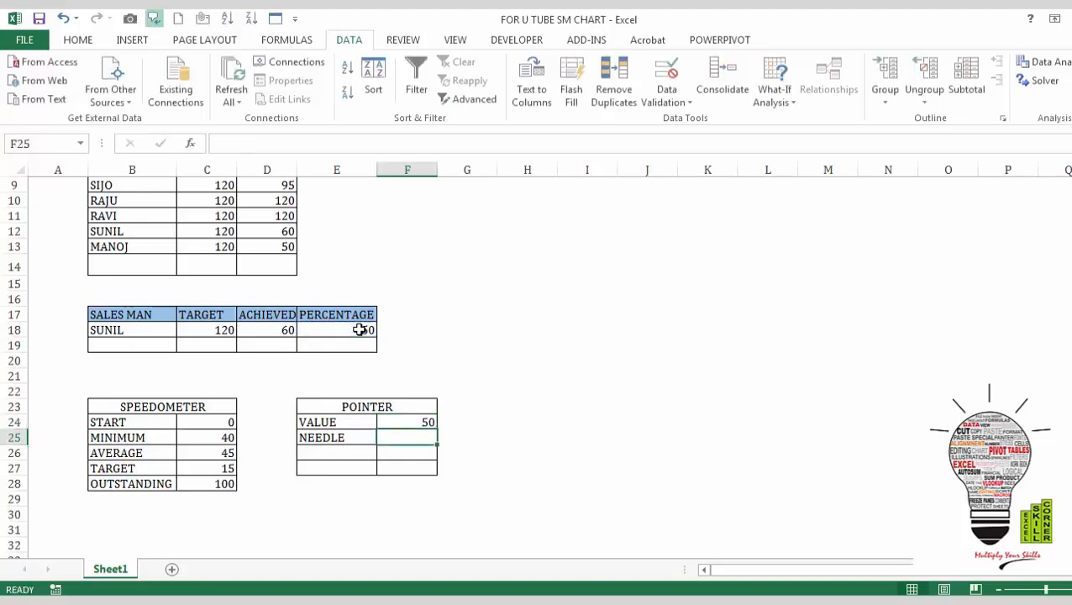
{"action": "type", "text": "2"}
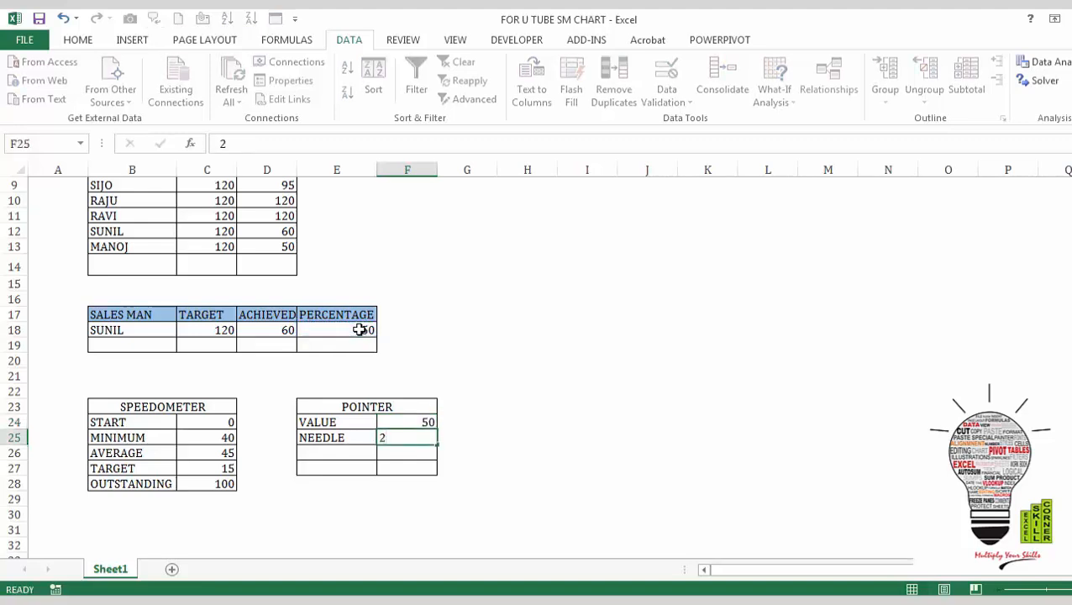
{"action": "key", "text": "Return"}
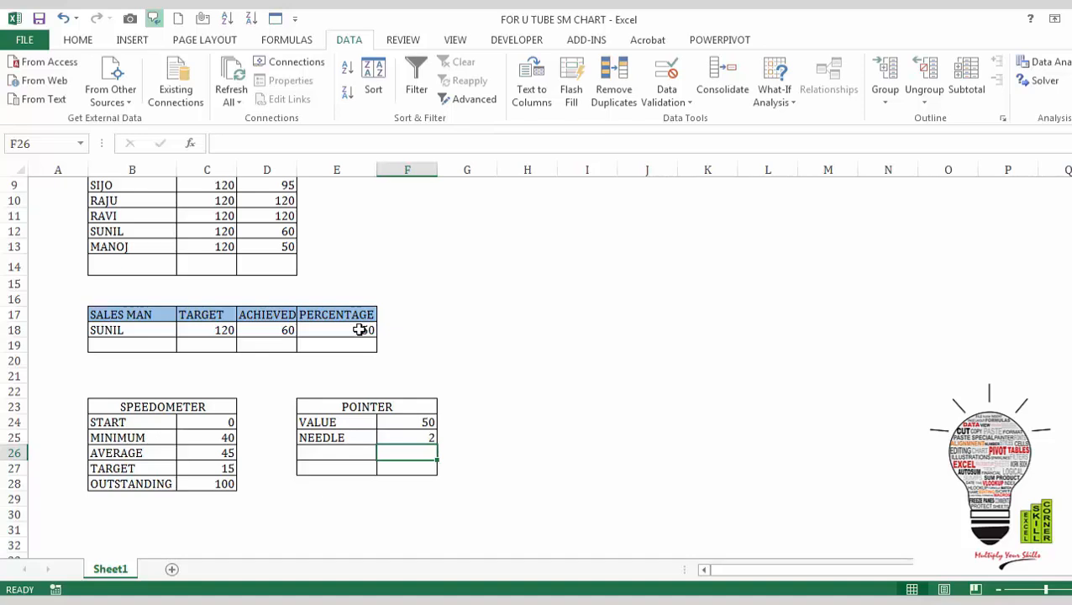
Add an END row to the POINTER table in E26 and calculate F26 with =SUM(C24:C28)-SUM(F24:F25).
{"action": "key", "text": "Left"}
{"action": "type", "text": "E"}
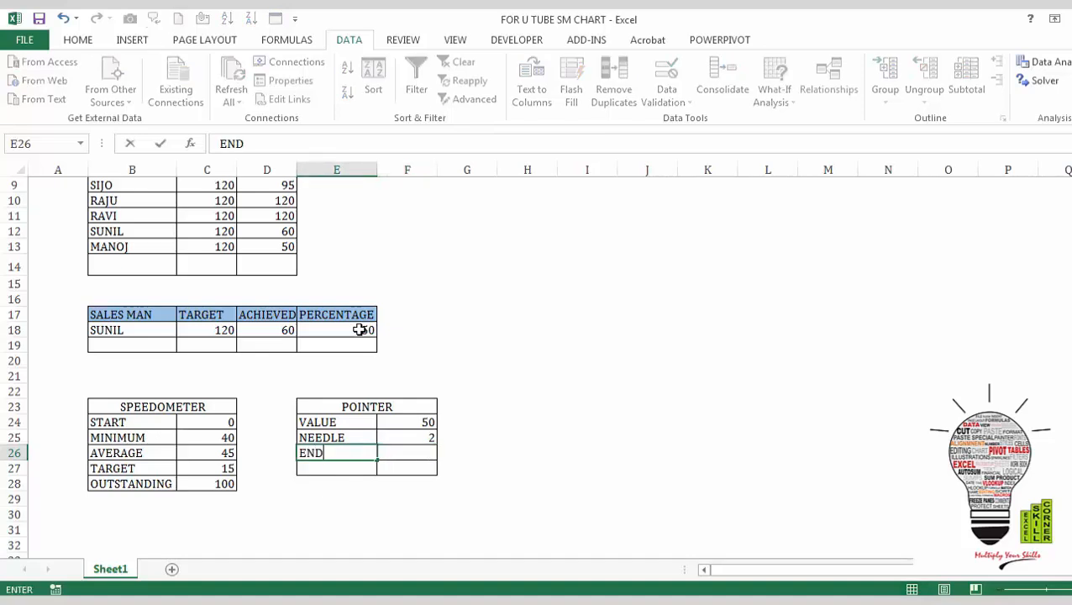
{"action": "type", "text": "ND"}
{"action": "key", "text": "Tab"}
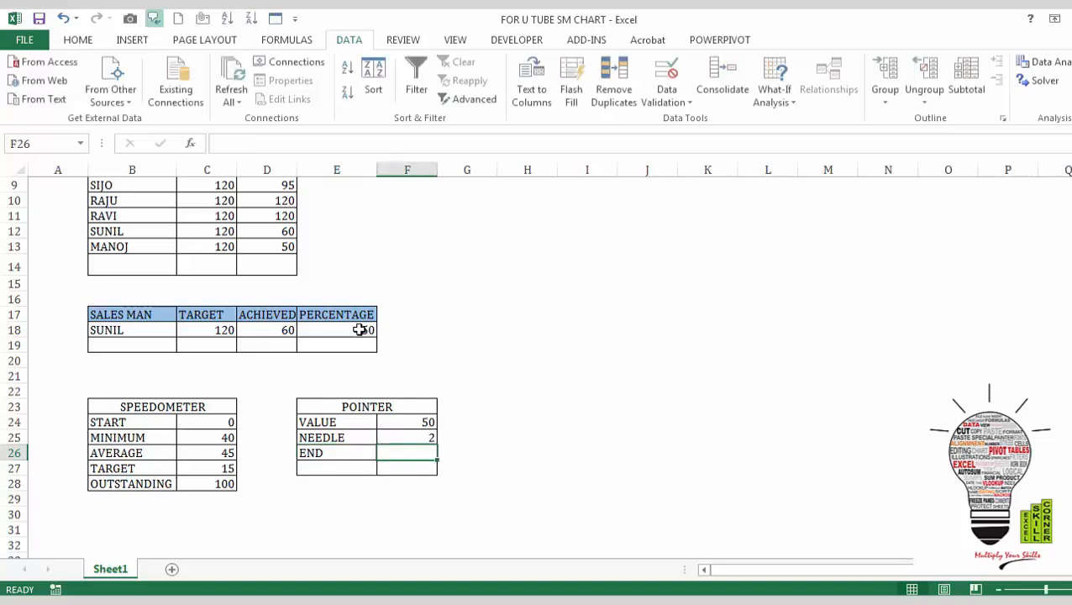
{"action": "type", "text": "=SUM("}
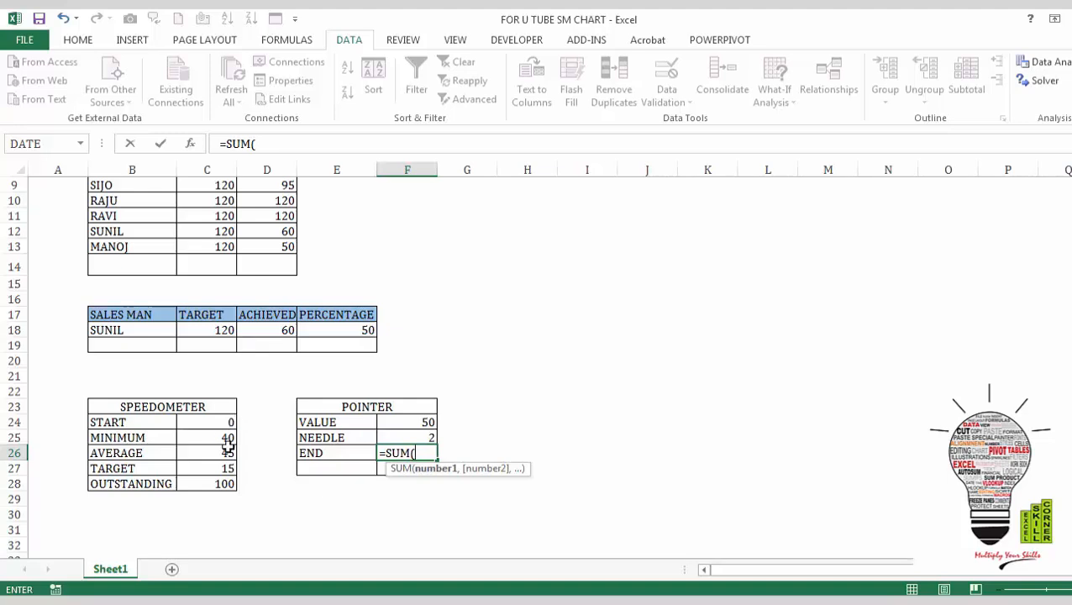
{"action": "left_click_drag", "start_coordinate": [226, 423], "coordinate": [231, 481]}
{"action": "type", "text": ")"}
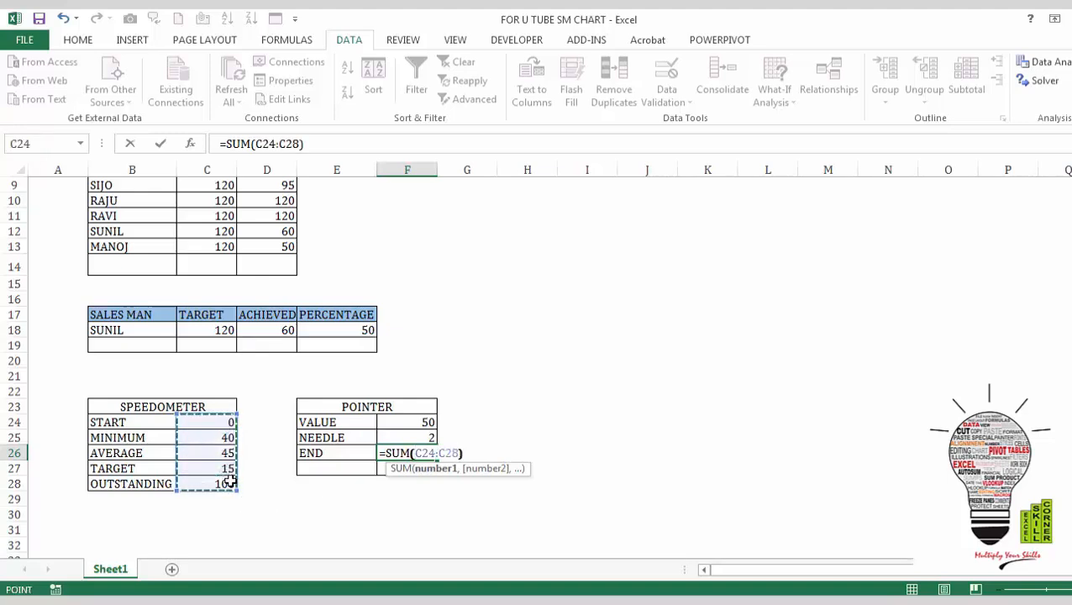
{"action": "type", "text": "-SUM"}
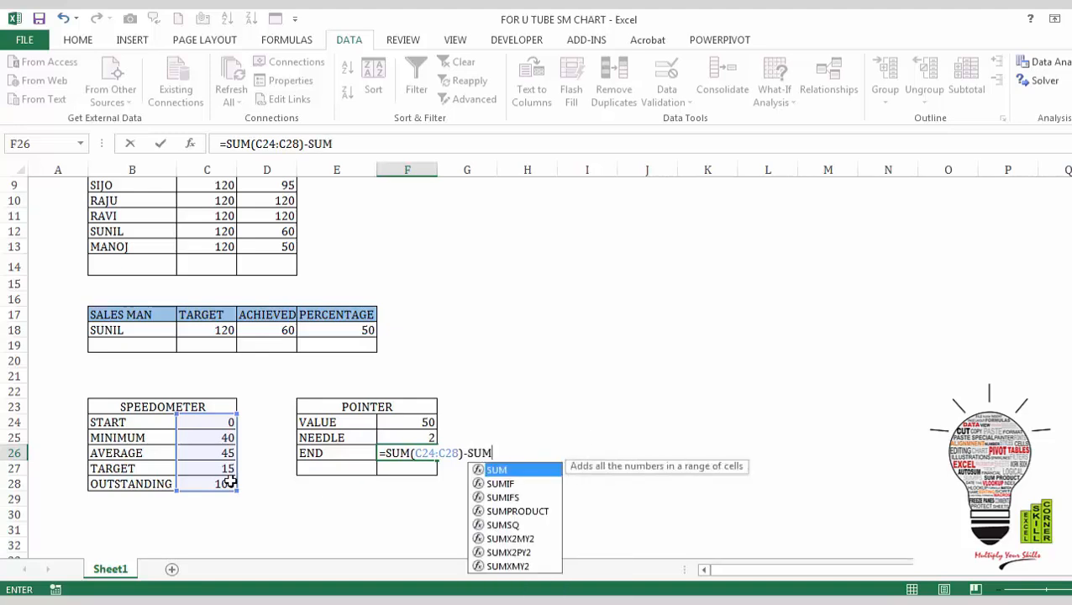
{"action": "type", "text": "("}
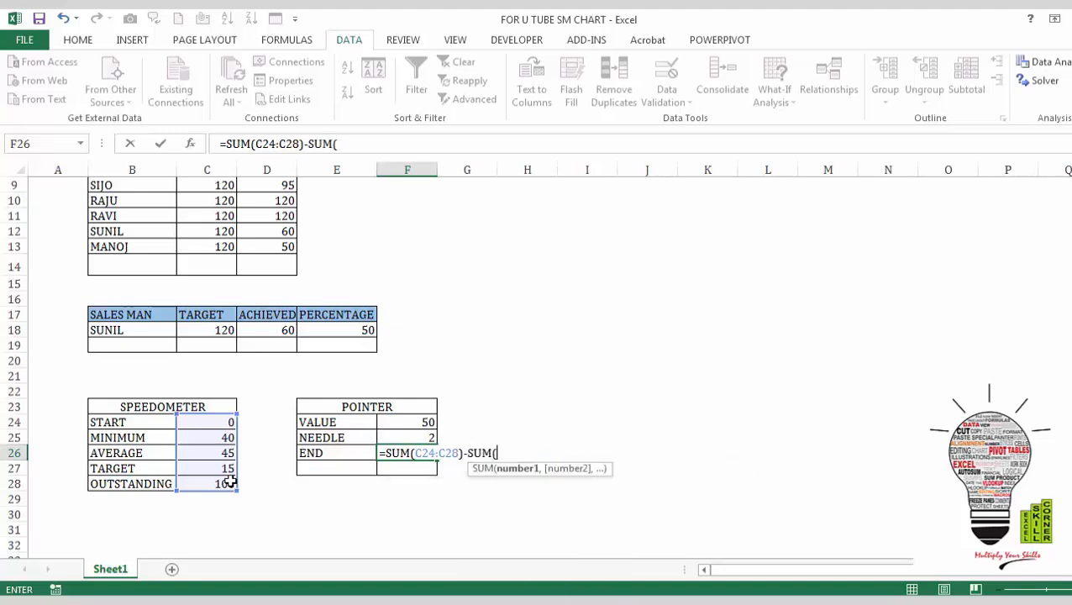
{"action": "left_click", "coordinate": [422, 426]}
{"action": "left_click_drag", "start_coordinate": [422, 426], "coordinate": [422, 436]}
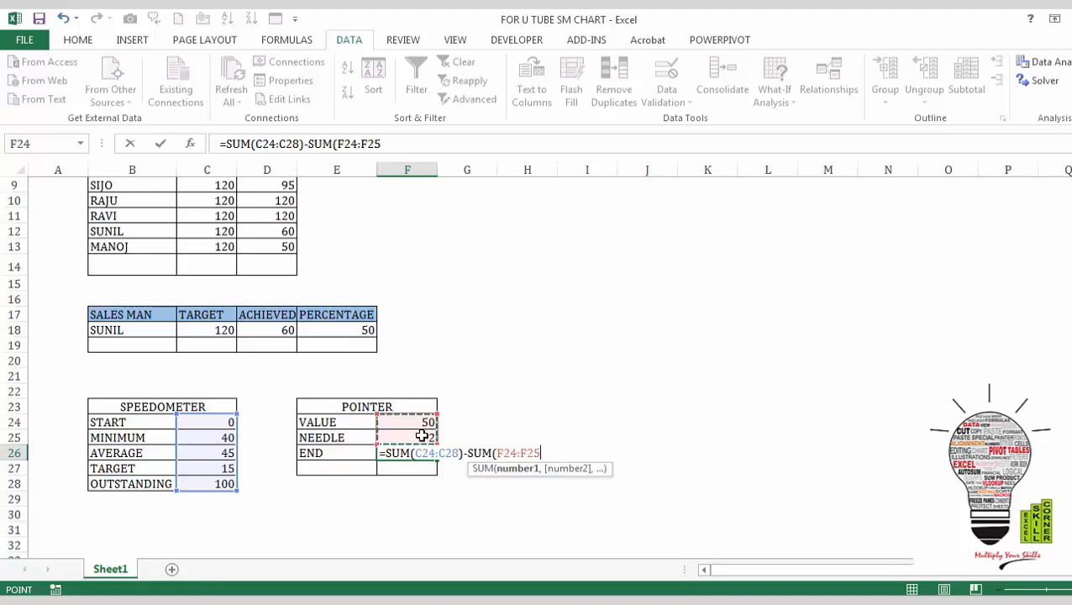
{"action": "type", "text": ")"}
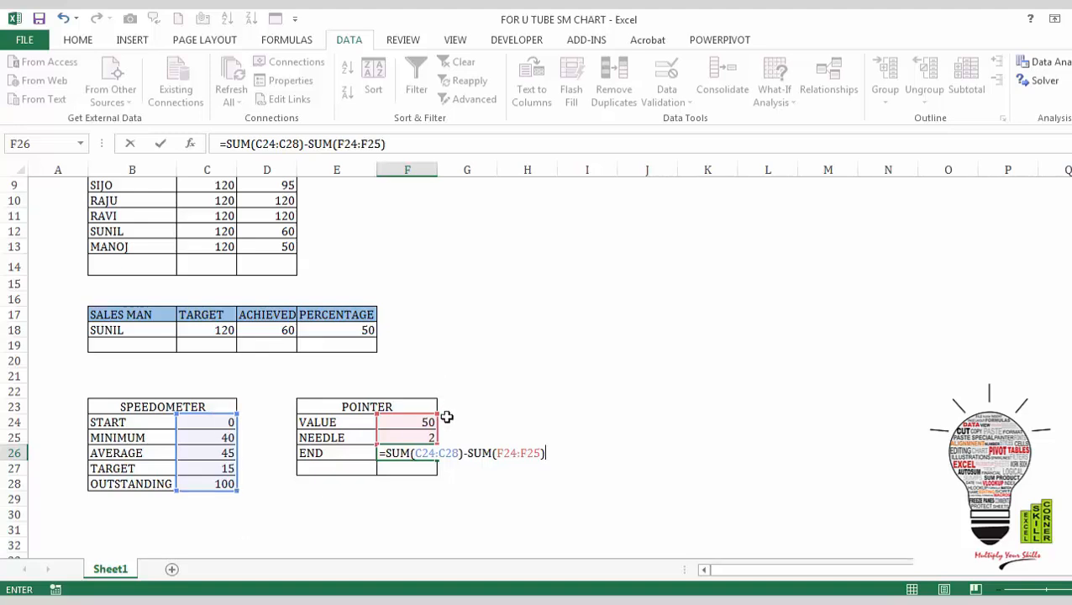
{"action": "key", "text": "Return"}
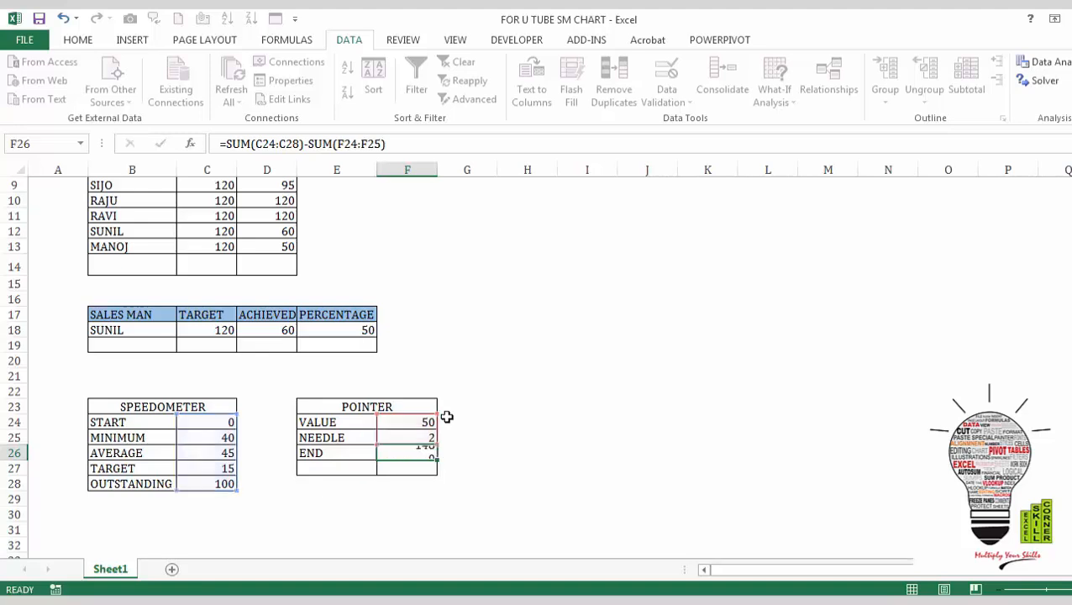
{"action": "key", "text": "Left"}
{"action": "key", "text": "Down"}
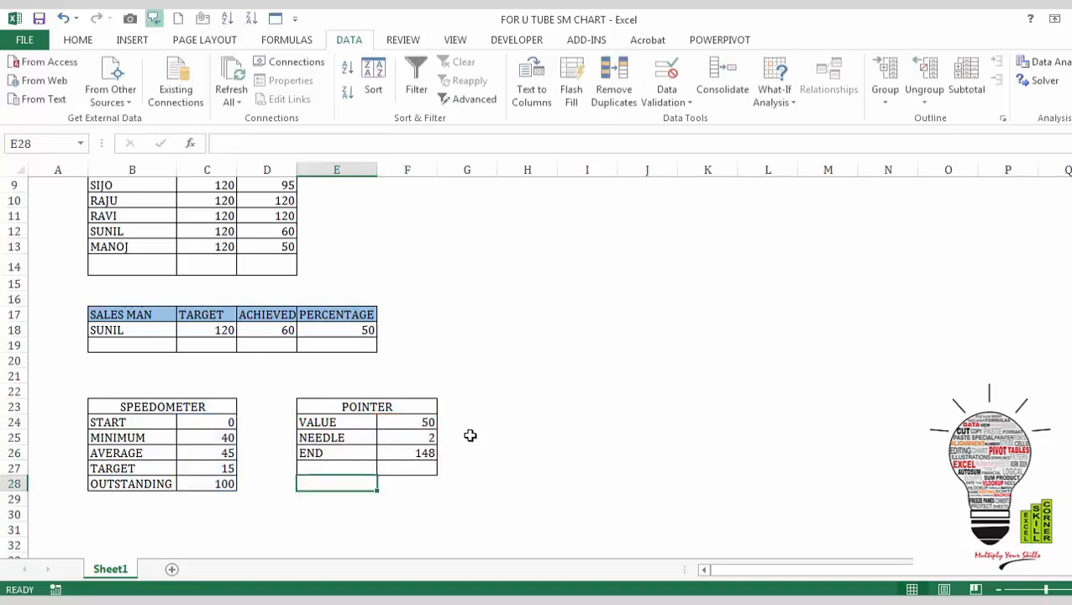
{"action": "left_click", "coordinate": [470, 435]}
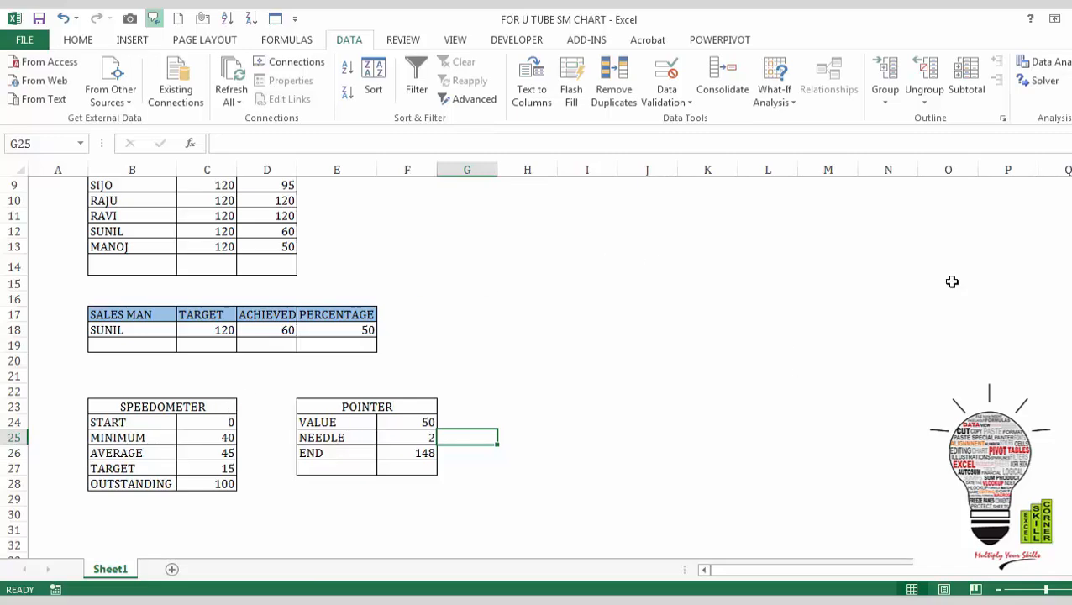
Insert a doughnut chart based on the SPEEDOMETER table and move it clear of the POINTER table, across about columns G to M.
{"action": "scroll", "coordinate": [534, 368], "scroll_direction": "up", "scroll_amount": 2}
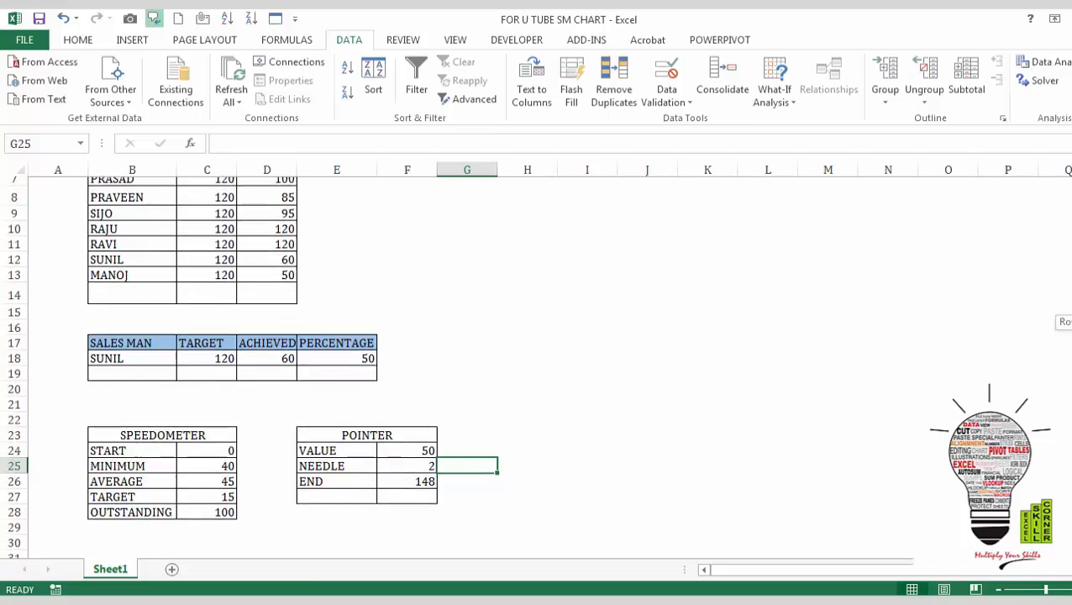
{"action": "left_click", "coordinate": [154, 439]}
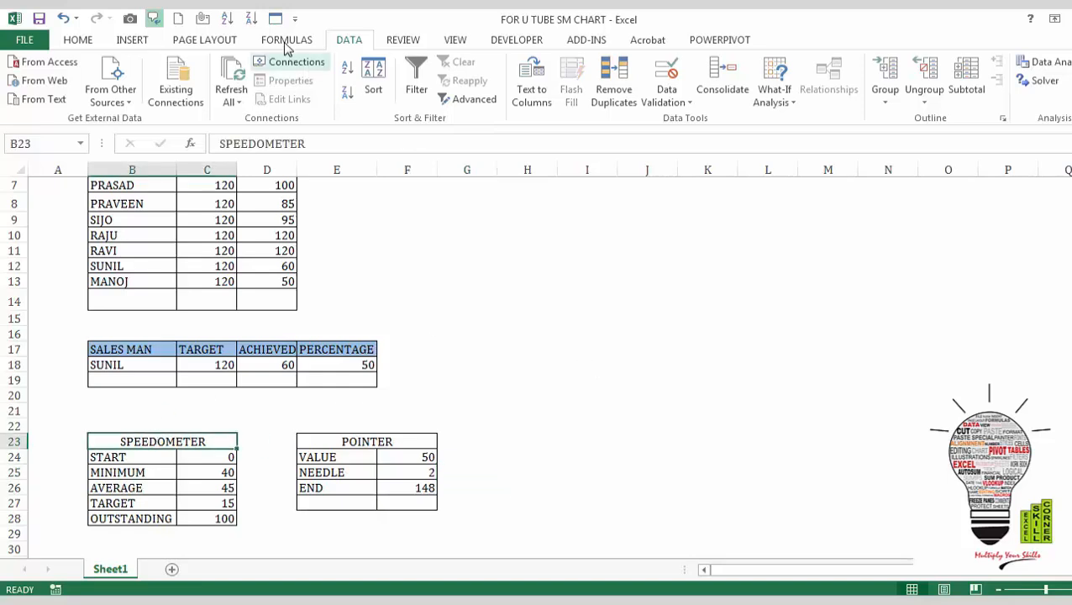
{"action": "left_click", "coordinate": [134, 41]}
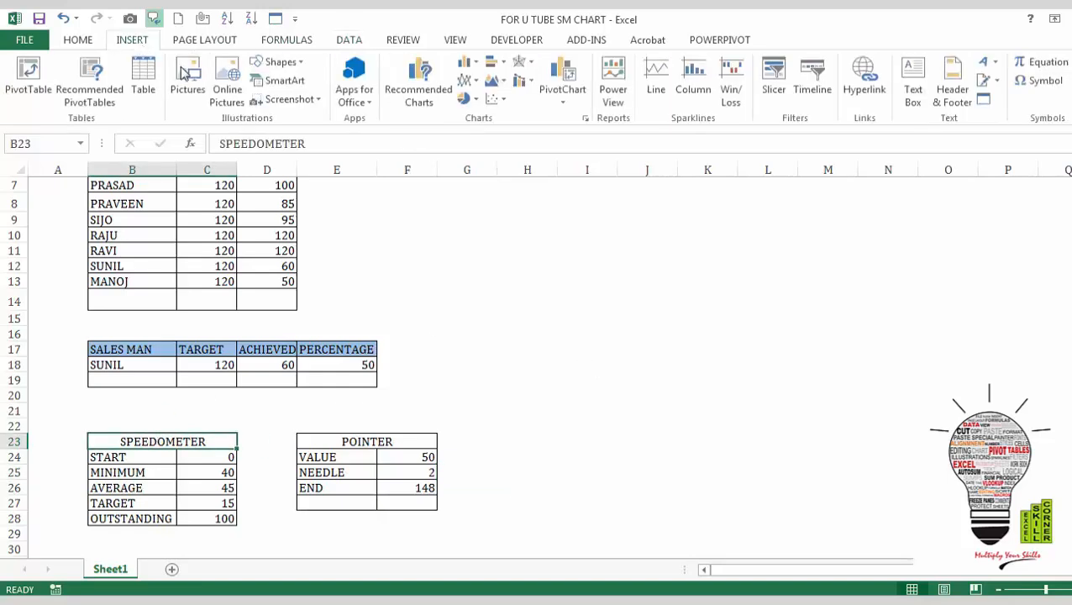
{"action": "left_click", "coordinate": [472, 100]}
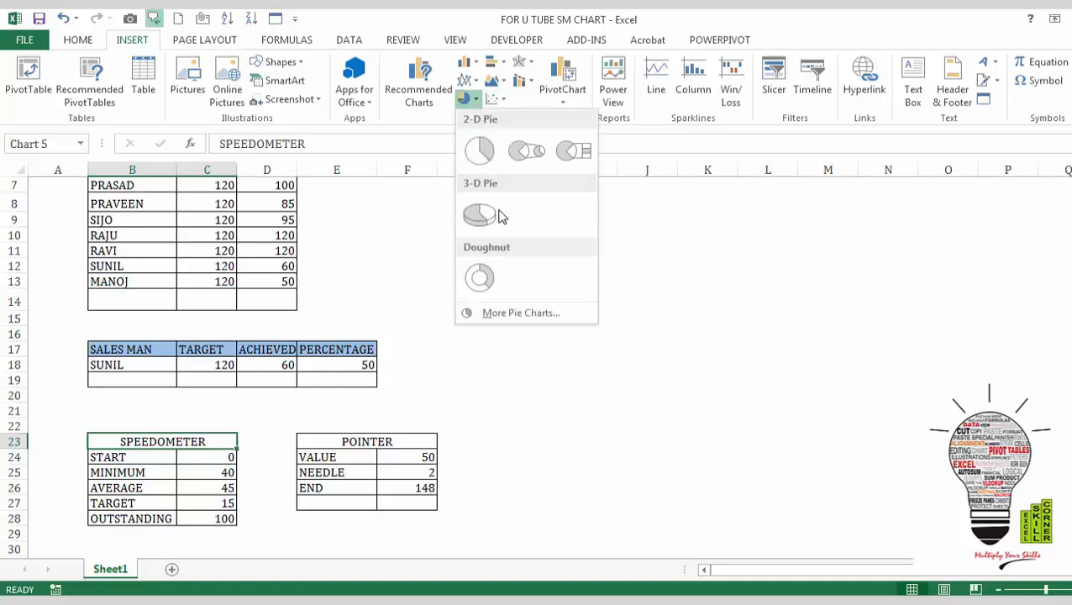
{"action": "left_click", "coordinate": [488, 276]}
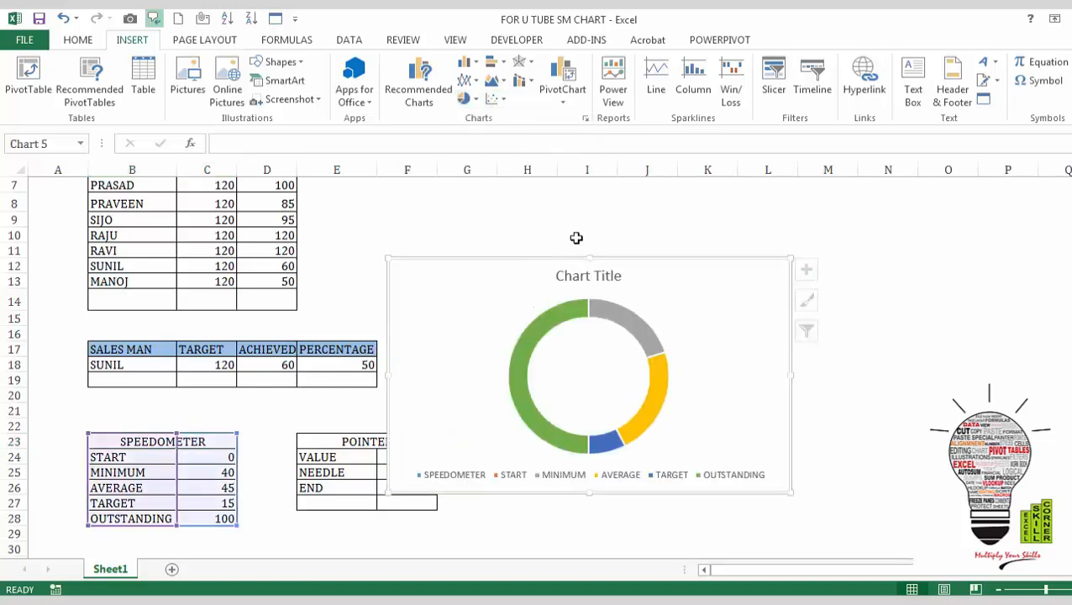
{"action": "mouse_move", "coordinate": [624, 249]}
{"action": "left_mouse_down"}
{"action": "mouse_move", "coordinate": [694, 229]}
{"action": "mouse_move", "coordinate": [689, 215]}
{"action": "left_mouse_up"}
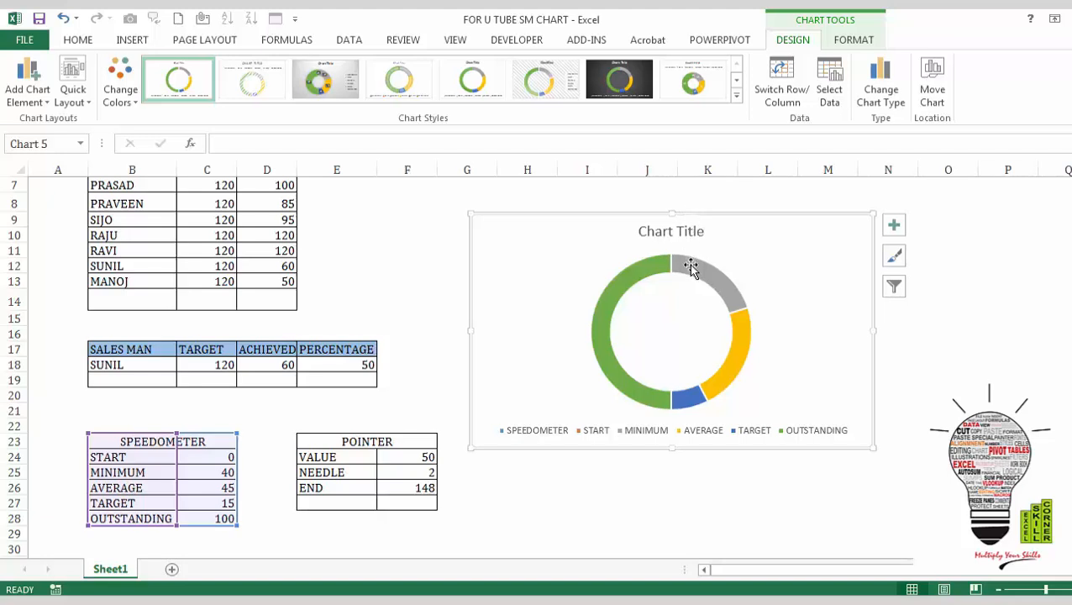
Rotate the SPEEDOMETER doughnut series by setting its angle of first slice to 270°.
{"action": "mouse_move", "coordinate": [691, 266]}
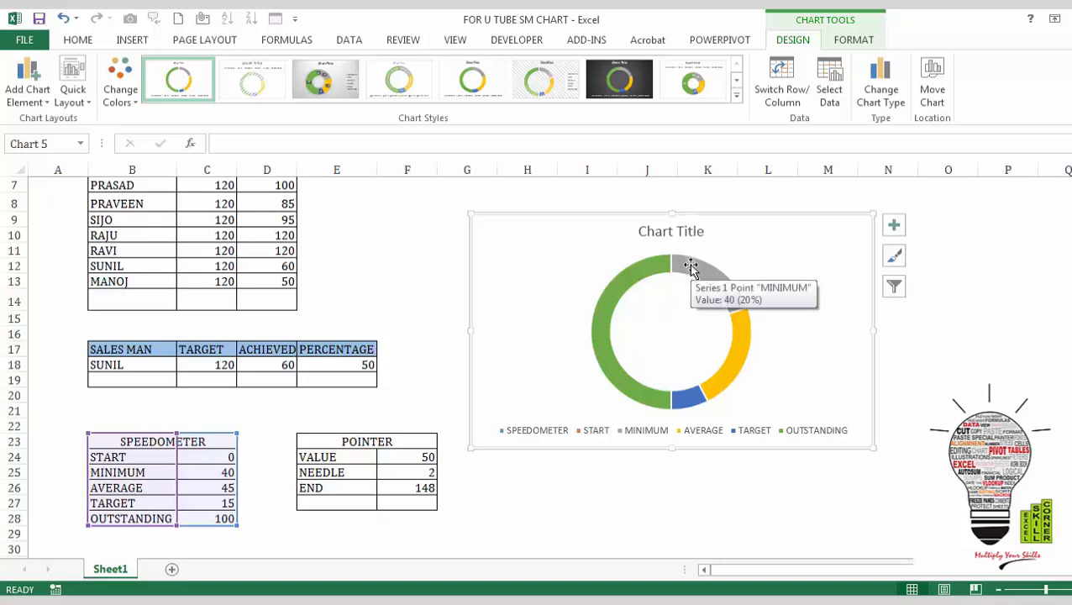
{"action": "left_click", "coordinate": [691, 266]}
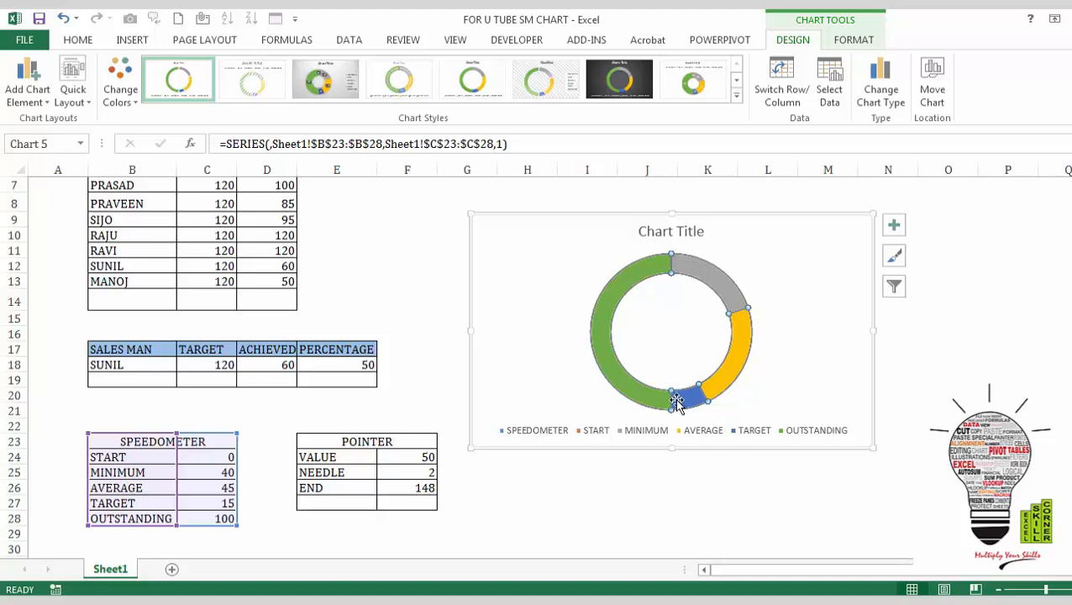
{"action": "right_click", "coordinate": [798, 336]}
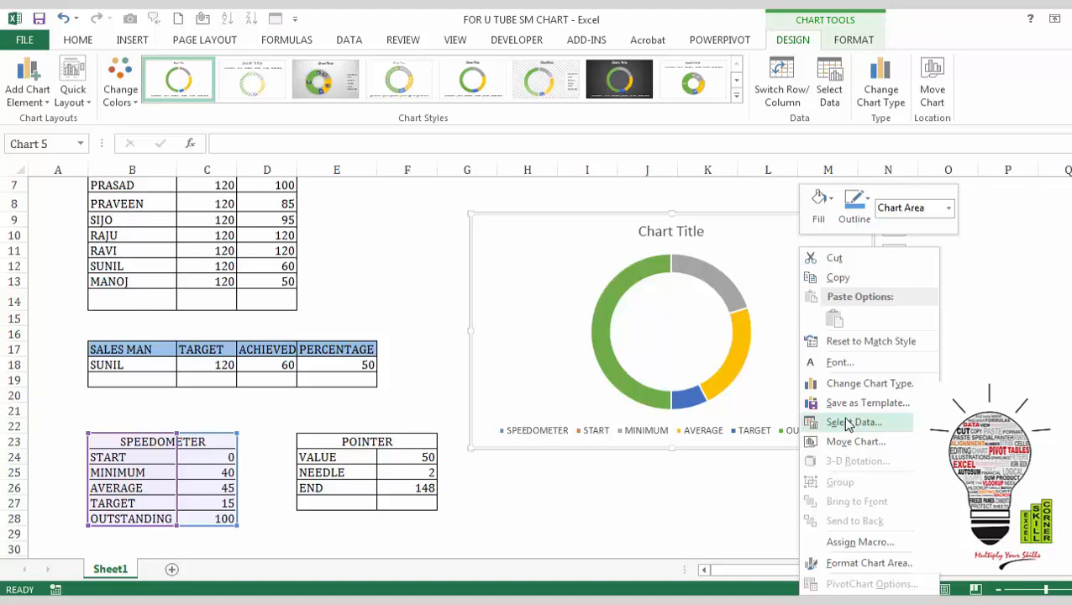
{"action": "left_click", "coordinate": [859, 563]}
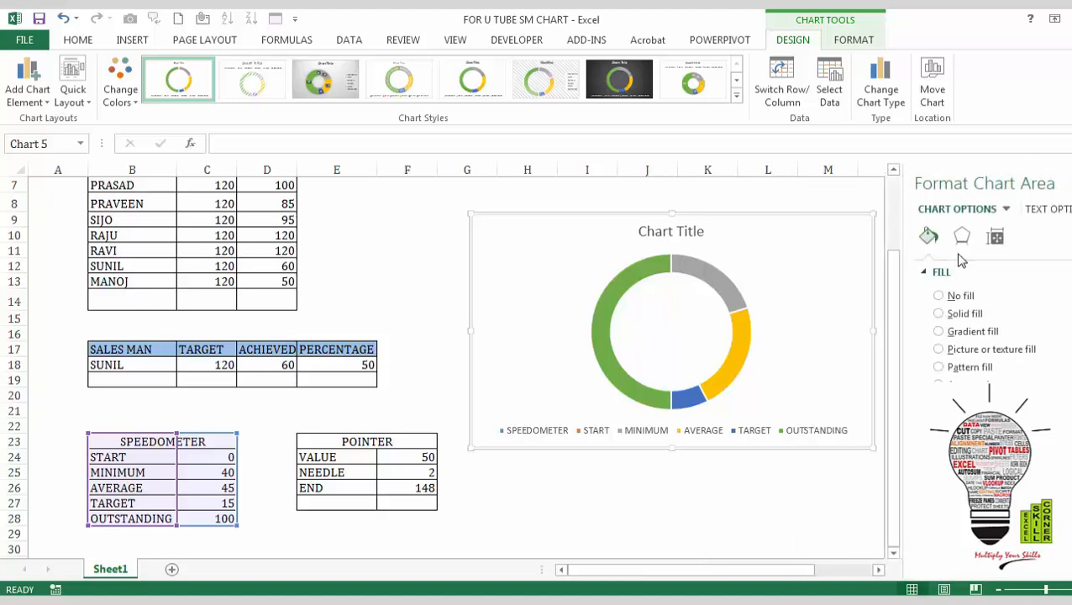
{"action": "left_click", "coordinate": [1005, 213]}
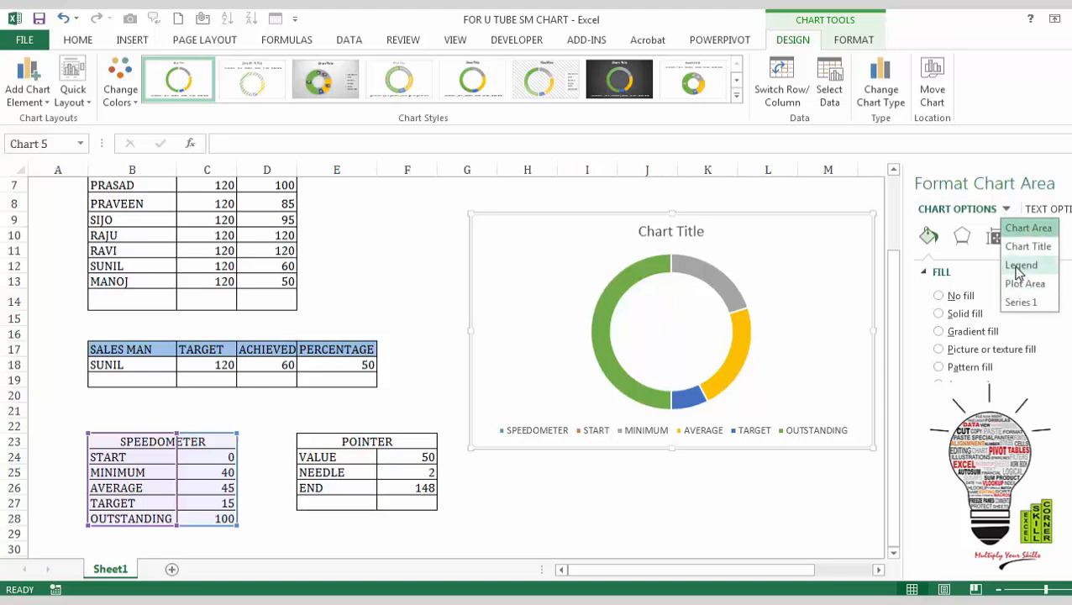
{"action": "left_click", "coordinate": [1020, 265]}
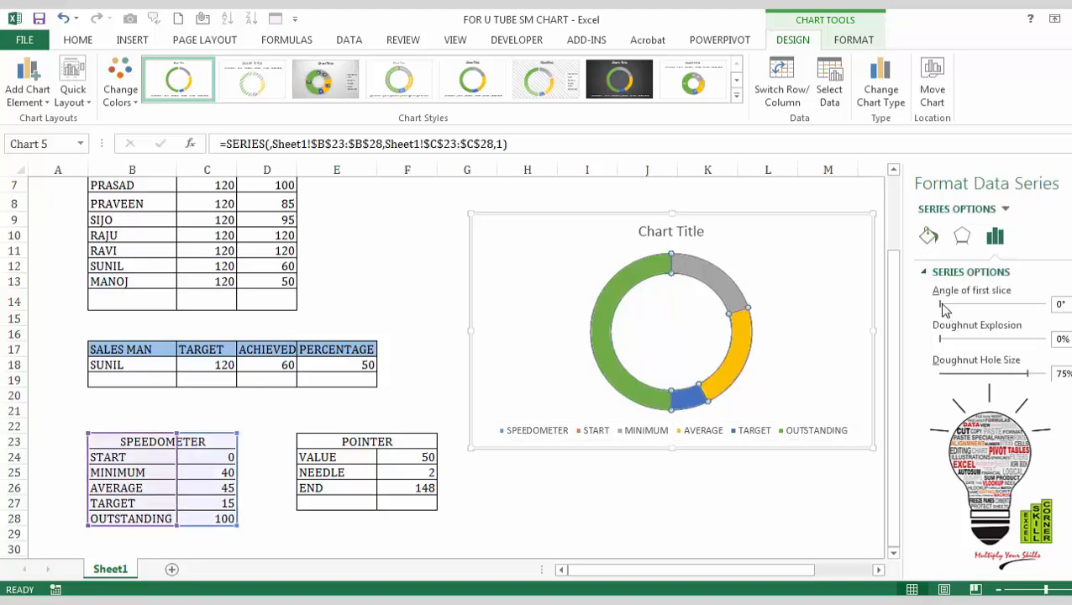
{"action": "left_click_drag", "start_coordinate": [943, 309], "coordinate": [1013, 313]}
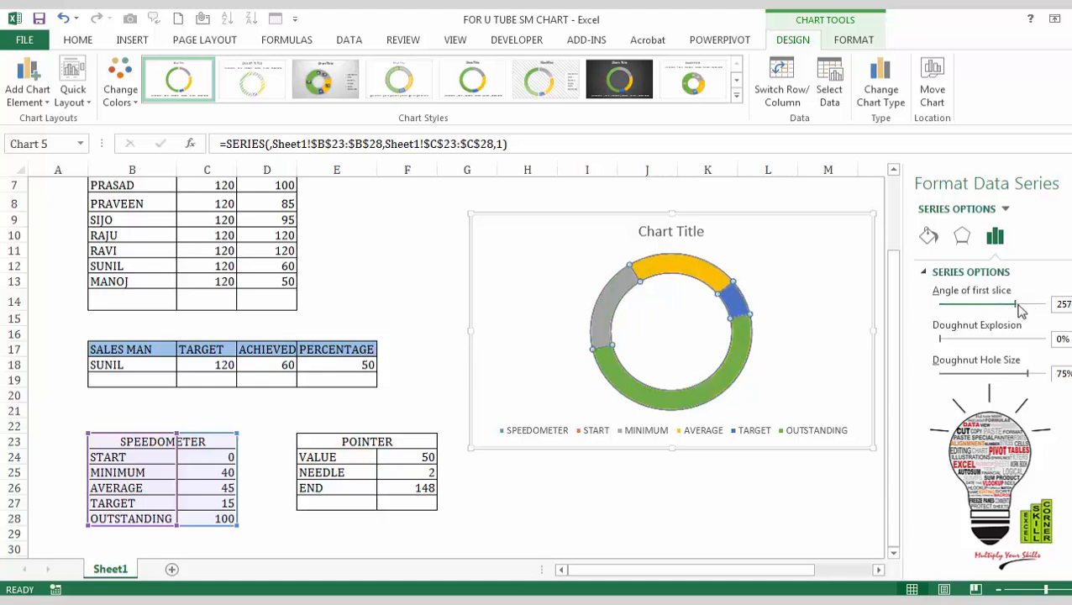
{"action": "key", "text": "Right"}
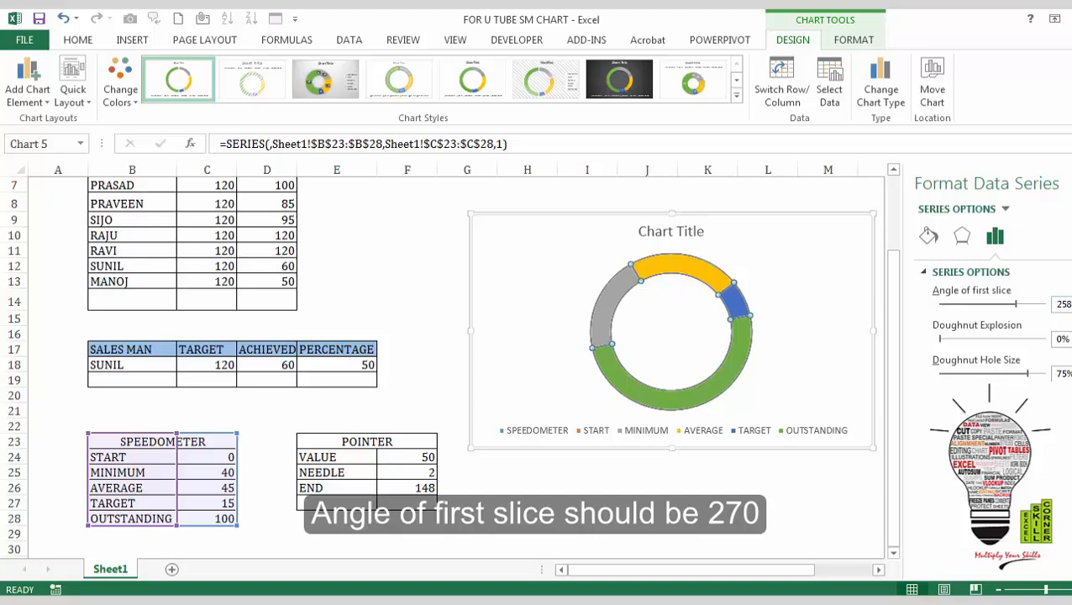
{"action": "key", "text": "Right"}
{"action": "key", "text": "Right"}
{"action": "key", "text": "Right"}
{"action": "key", "text": "Right"}
{"action": "key", "text": "Right"}
{"action": "key", "text": "Right"}
{"action": "key", "text": "Right"}
{"action": "key", "text": "Right"}
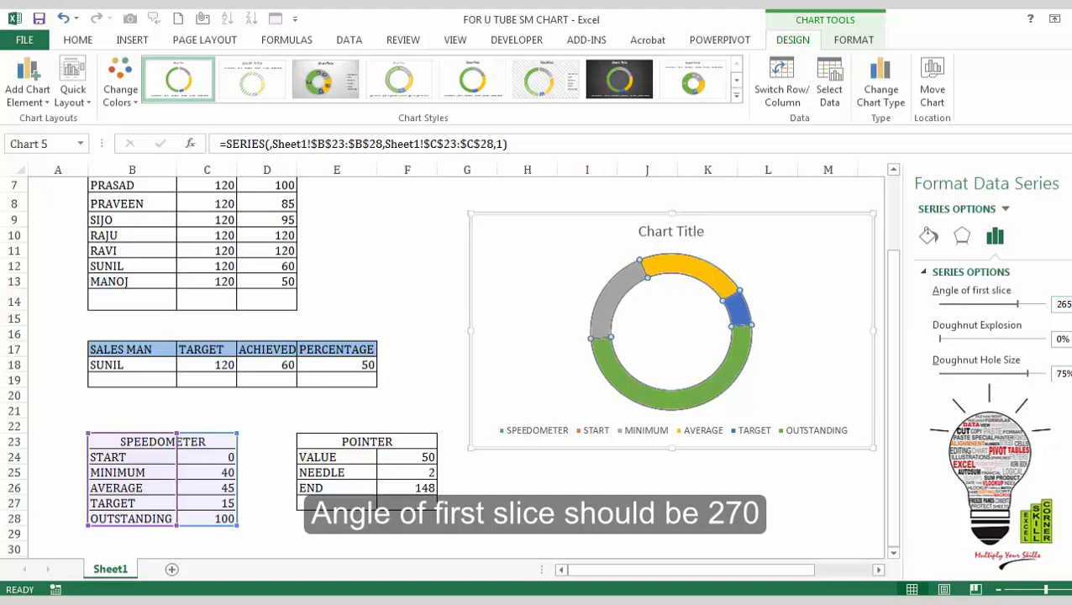
{"action": "key", "text": "Right"}
{"action": "key", "text": "Right"}
{"action": "key", "text": "Right"}
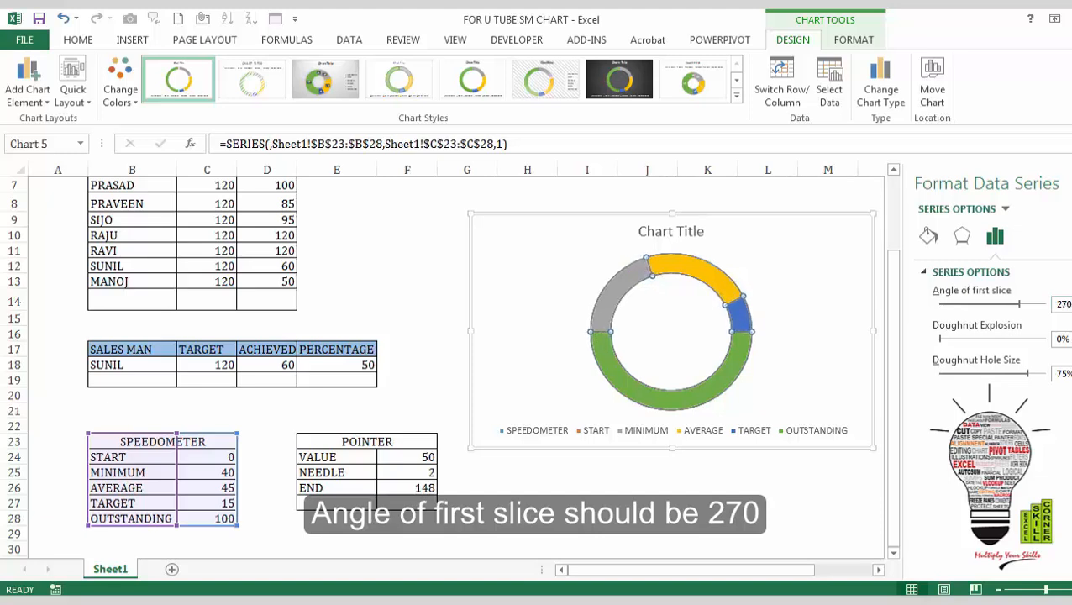
{"action": "left_click", "coordinate": [772, 399]}
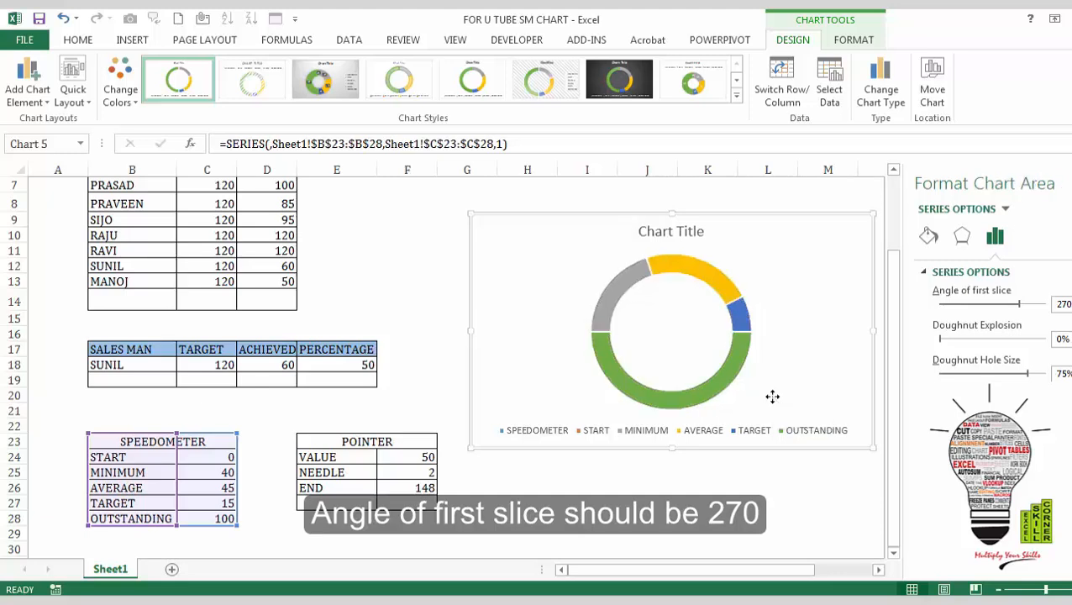
{"action": "left_click", "coordinate": [719, 384]}
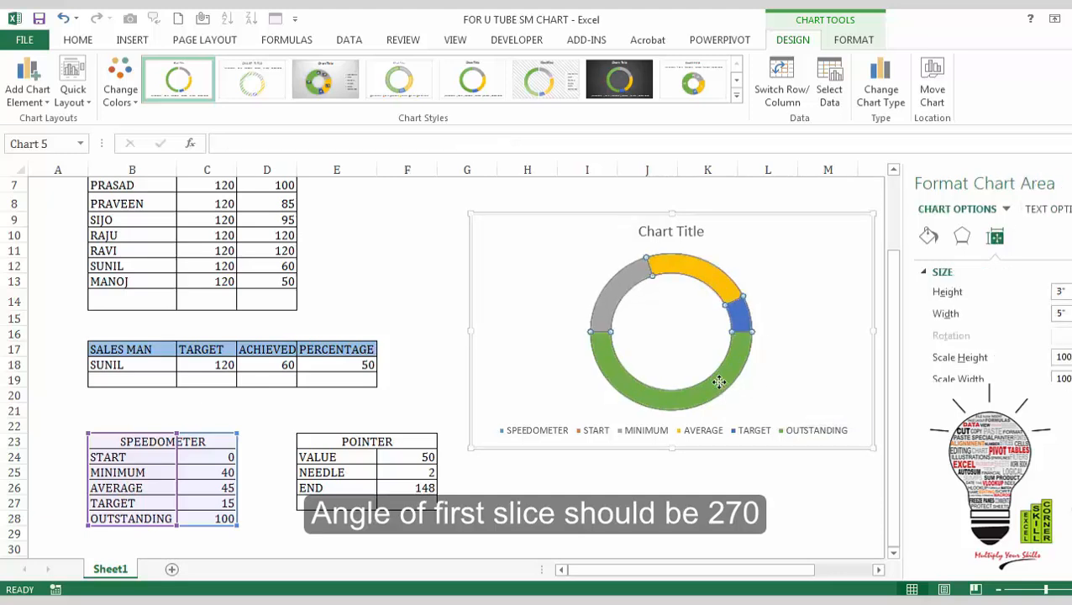
{"action": "left_click", "coordinate": [720, 383]}
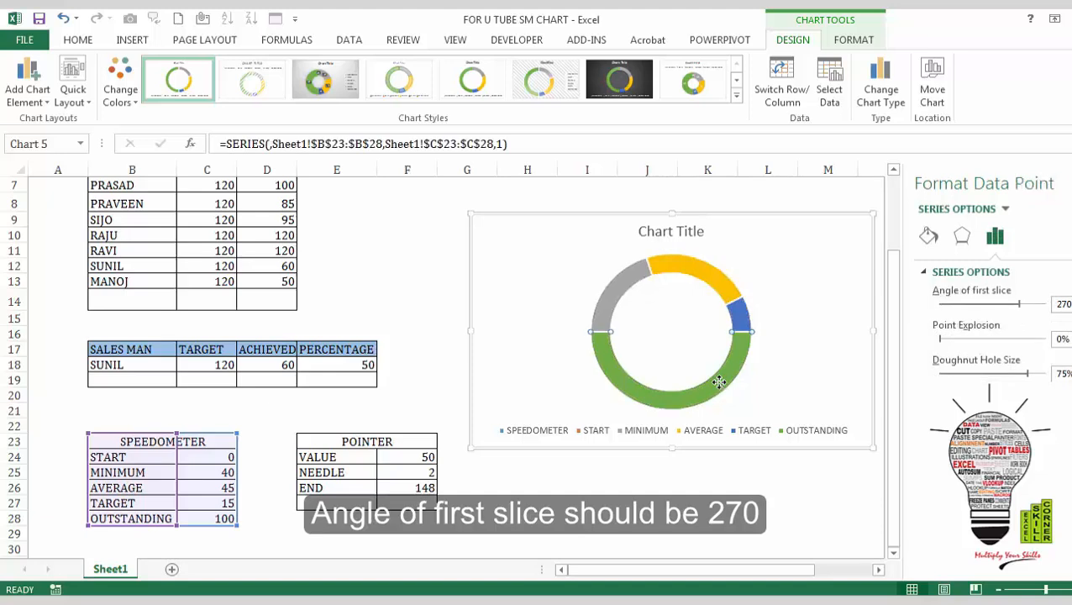
{"action": "key", "text": "Delete"}
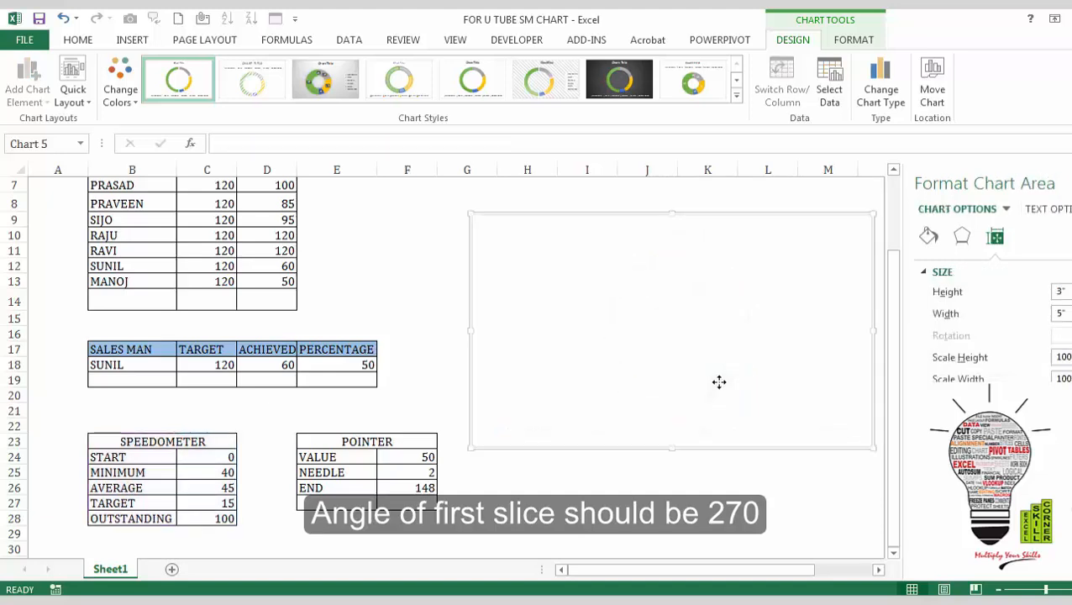
{"action": "key", "text": "ctrl+z"}
Set the OUTSTANDING slice of the doughnut to no fill.
{"action": "left_click", "coordinate": [719, 383]}
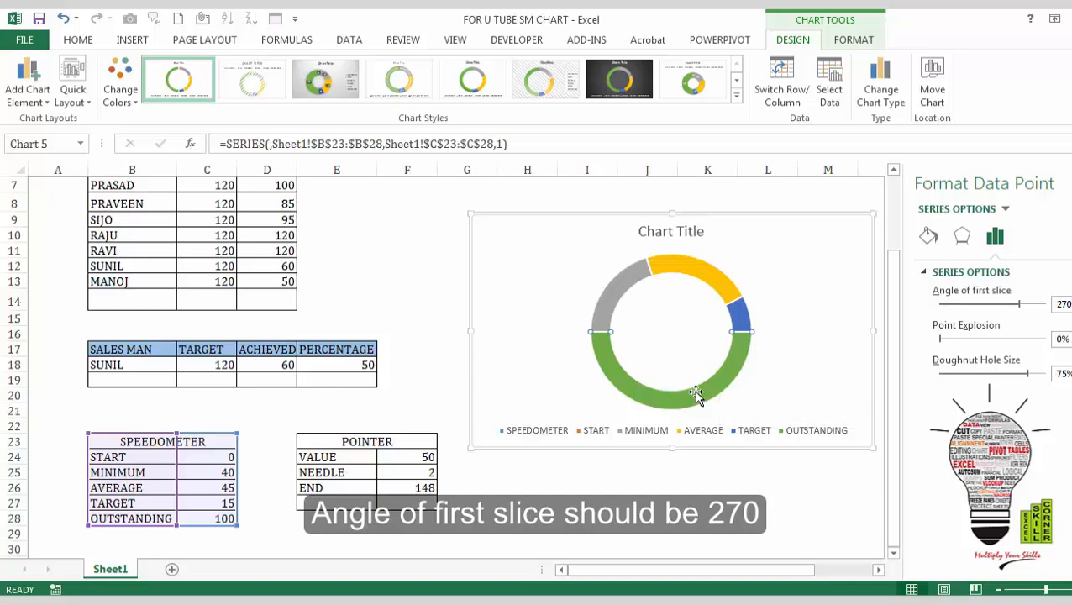
{"action": "left_click", "coordinate": [928, 236]}
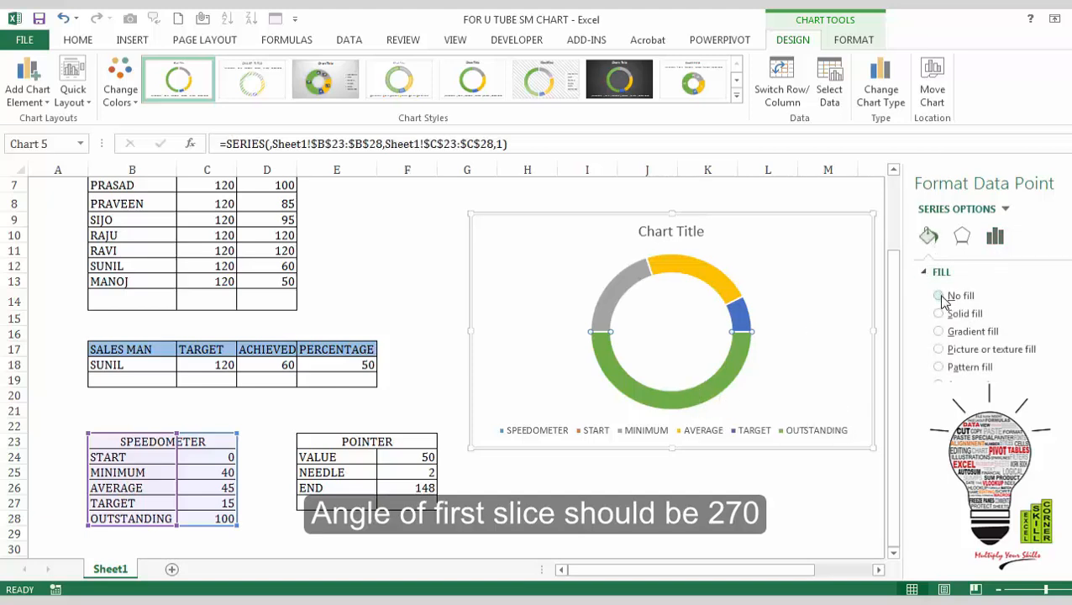
{"action": "left_click", "coordinate": [940, 297]}
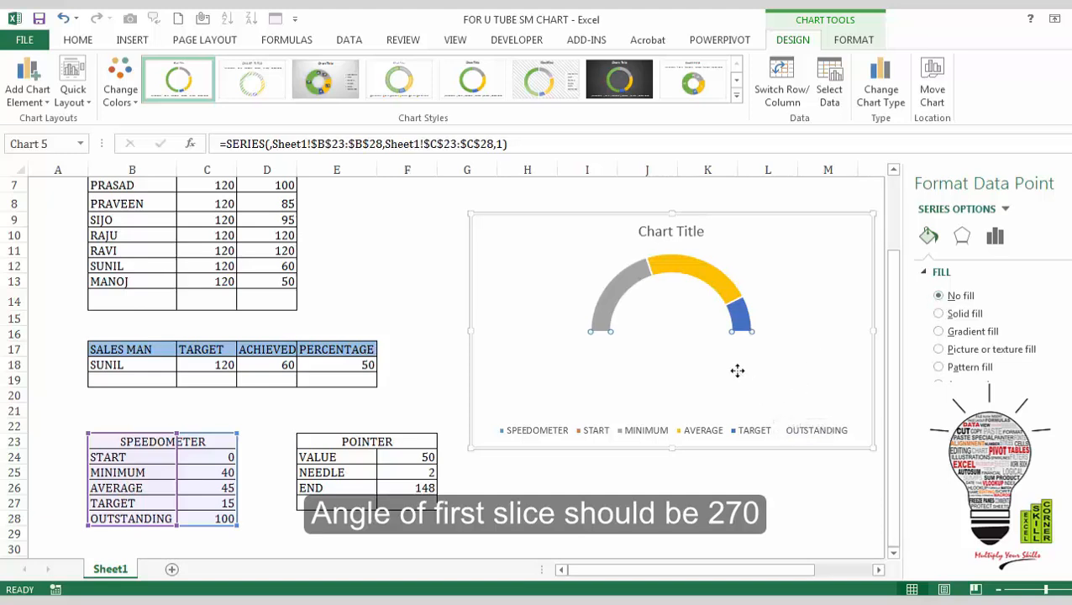
Add a second series to the chart, named from the POINTER heading in E23 with values from F24:F26.
{"action": "left_click", "coordinate": [642, 314]}
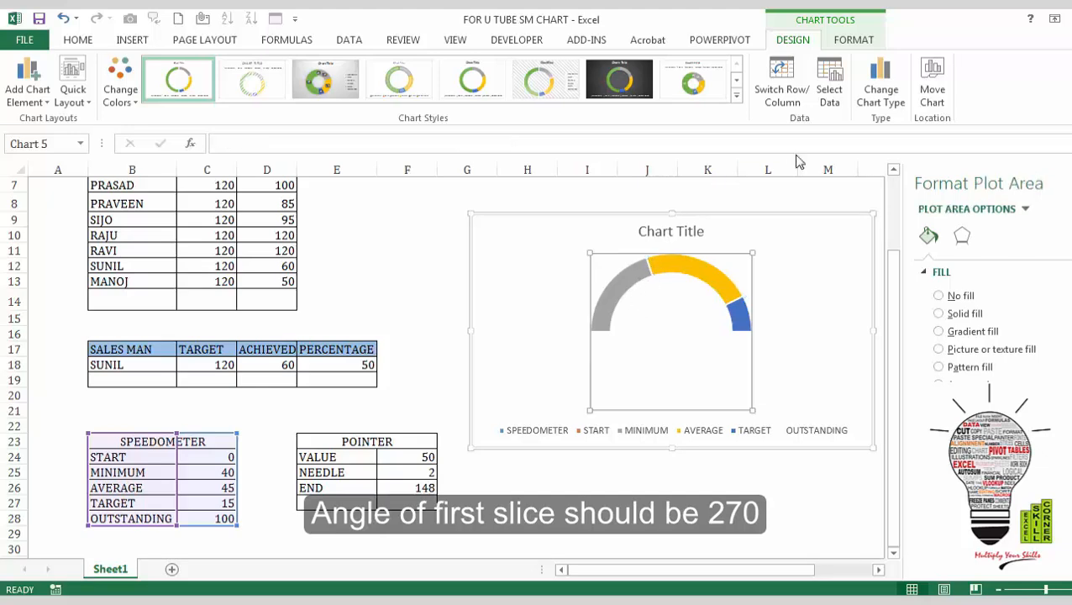
{"action": "left_click", "coordinate": [829, 94]}
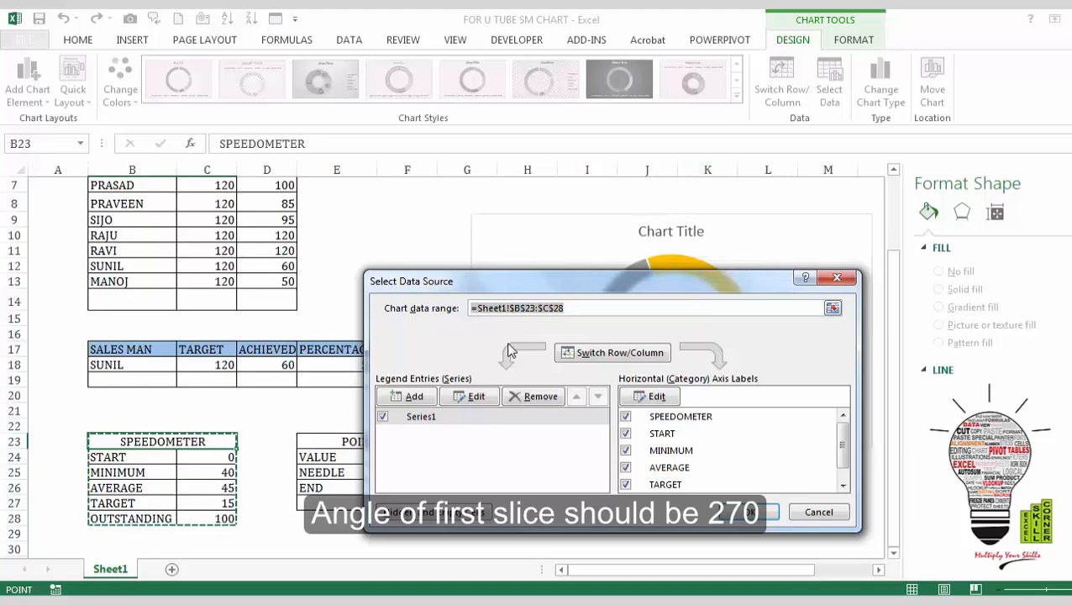
{"action": "left_click", "coordinate": [432, 398]}
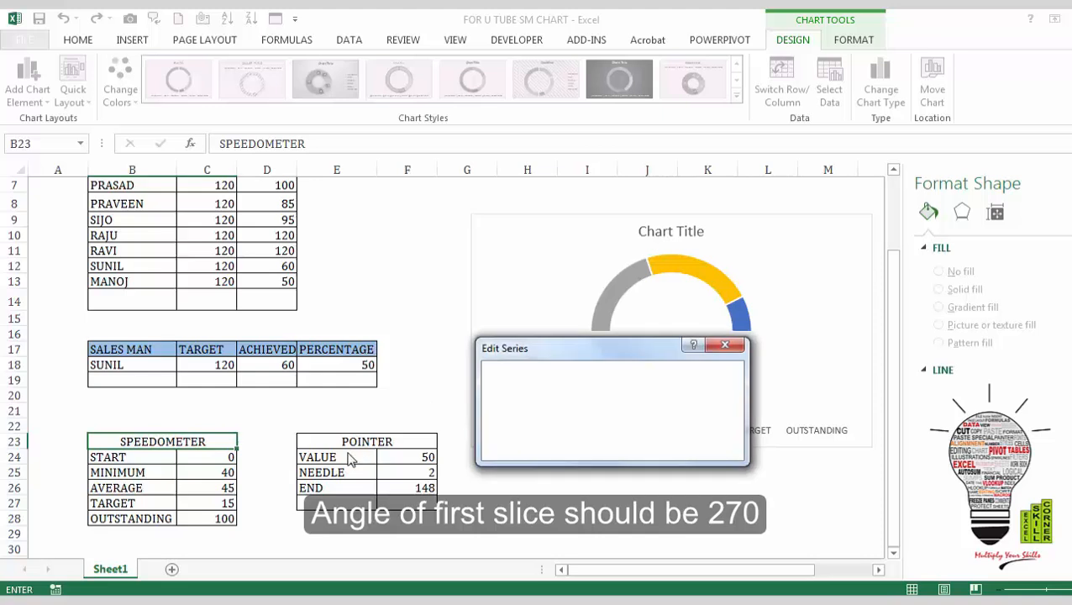
{"action": "left_click", "coordinate": [357, 439]}
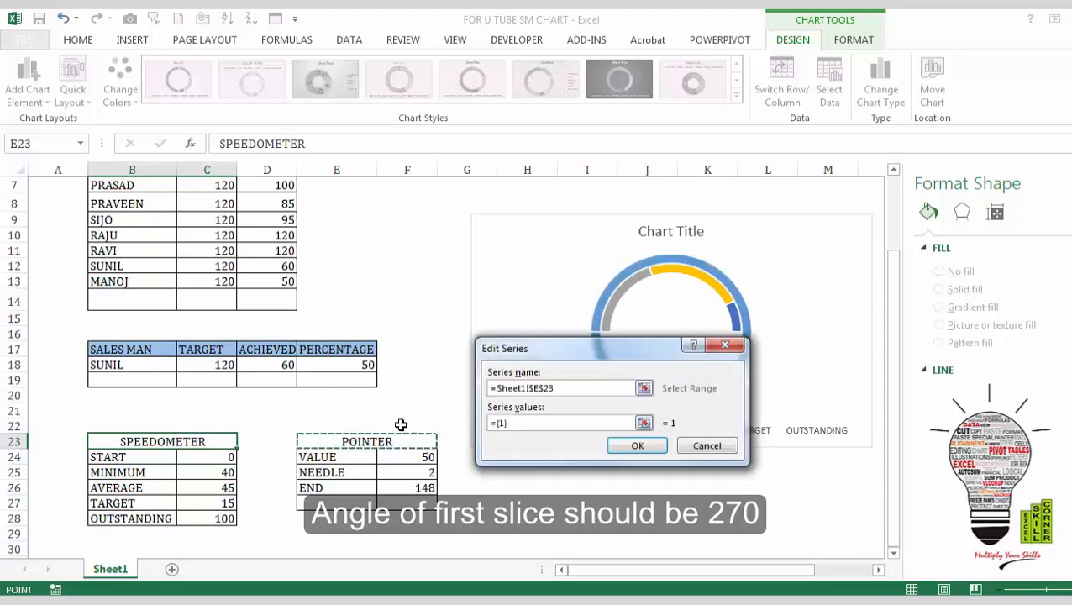
{"action": "left_click", "coordinate": [525, 424]}
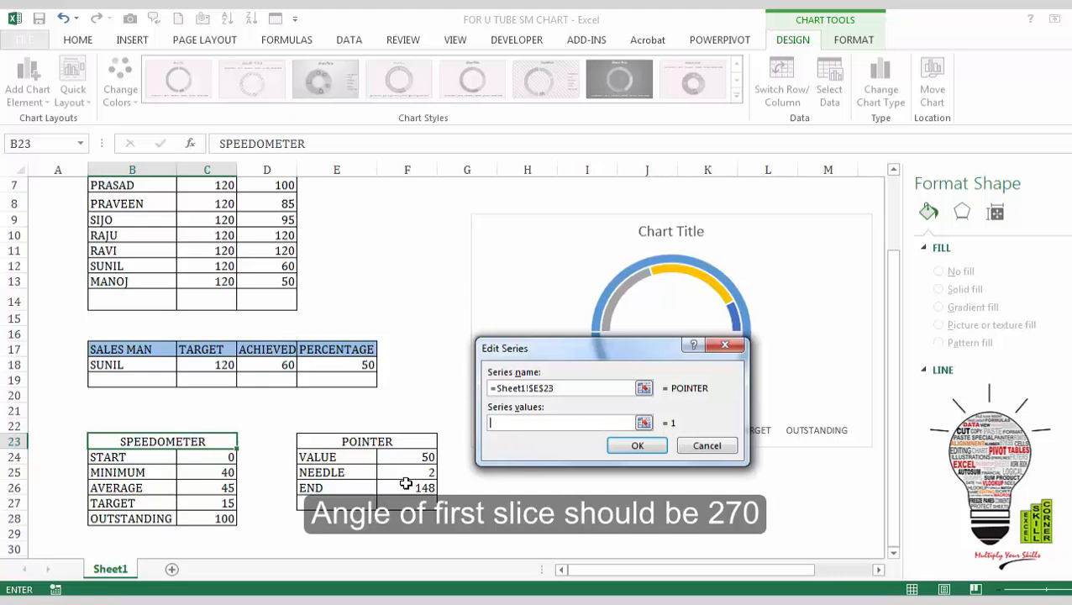
{"action": "left_click_drag", "start_coordinate": [413, 458], "coordinate": [416, 487]}
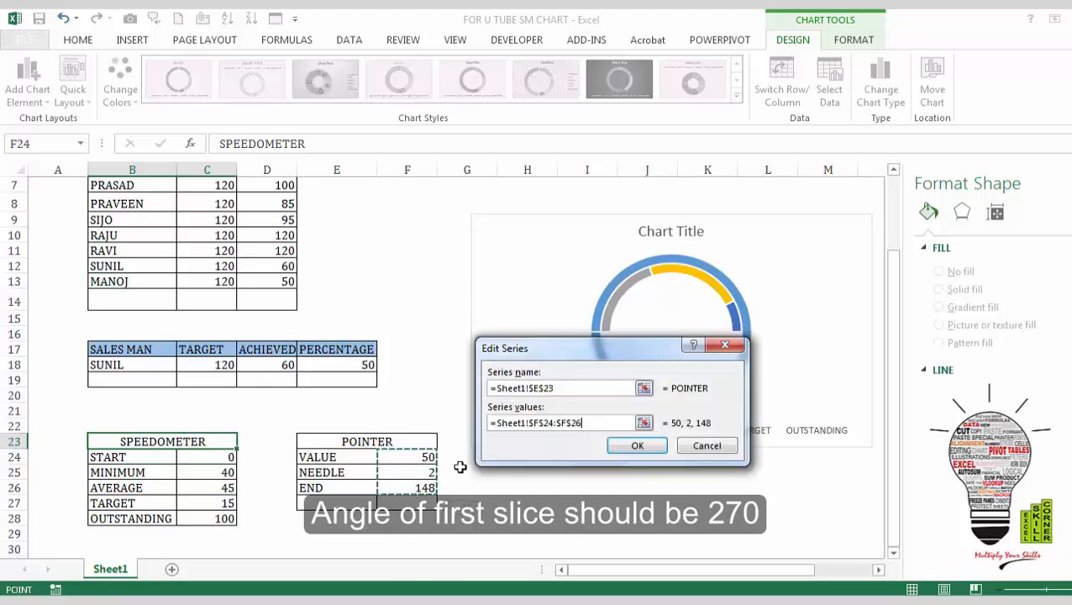
{"action": "left_click", "coordinate": [632, 448]}
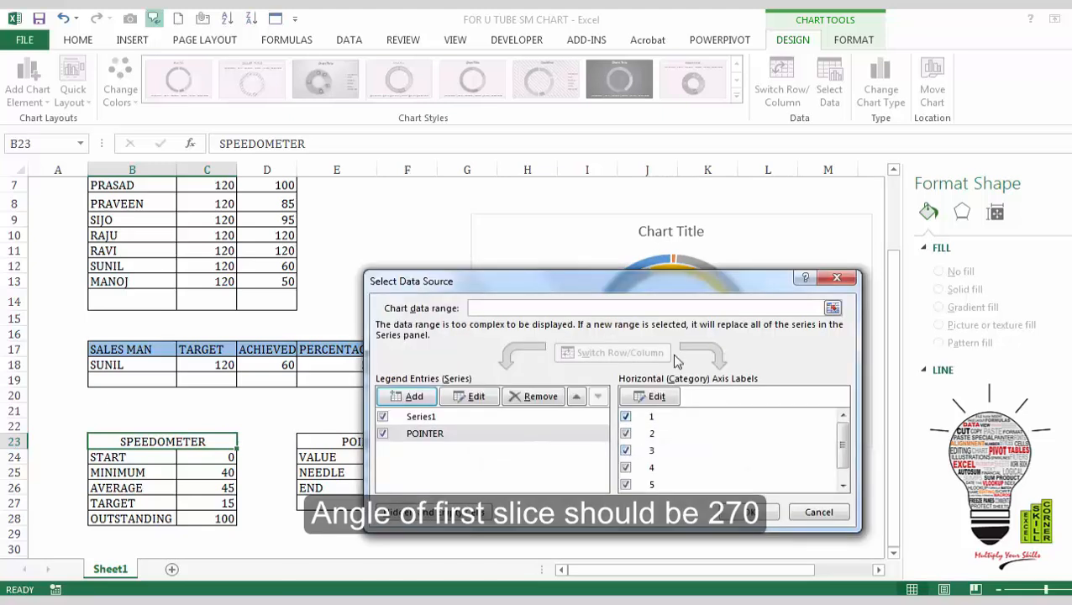
Set the horizontal axis label range for the POINTER series to F24:F26 and apply the data source changes.
{"action": "left_click", "coordinate": [656, 397]}
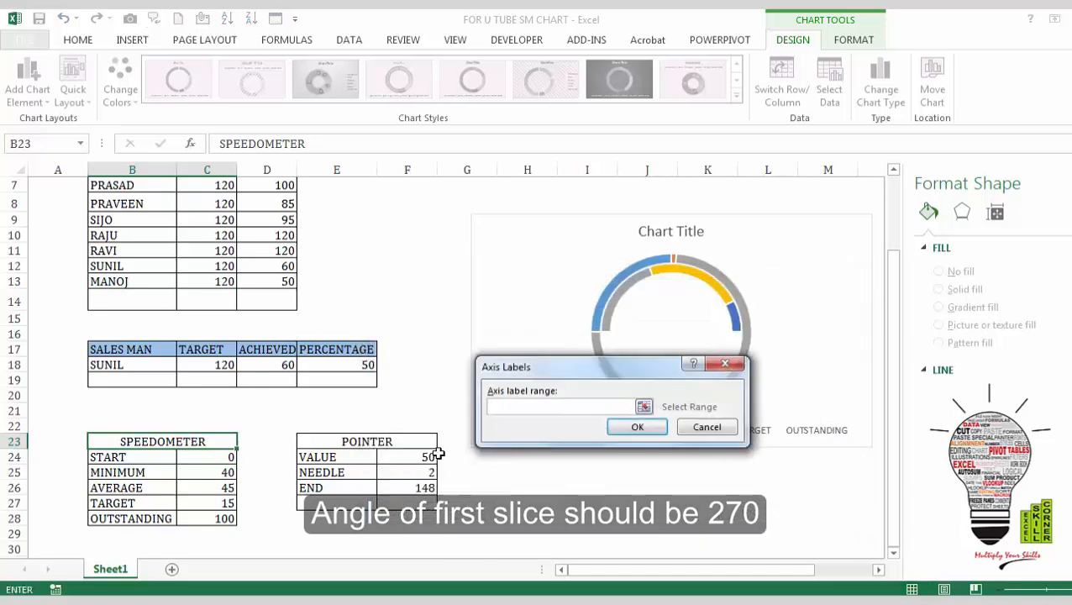
{"action": "left_click_drag", "start_coordinate": [429, 456], "coordinate": [429, 488]}
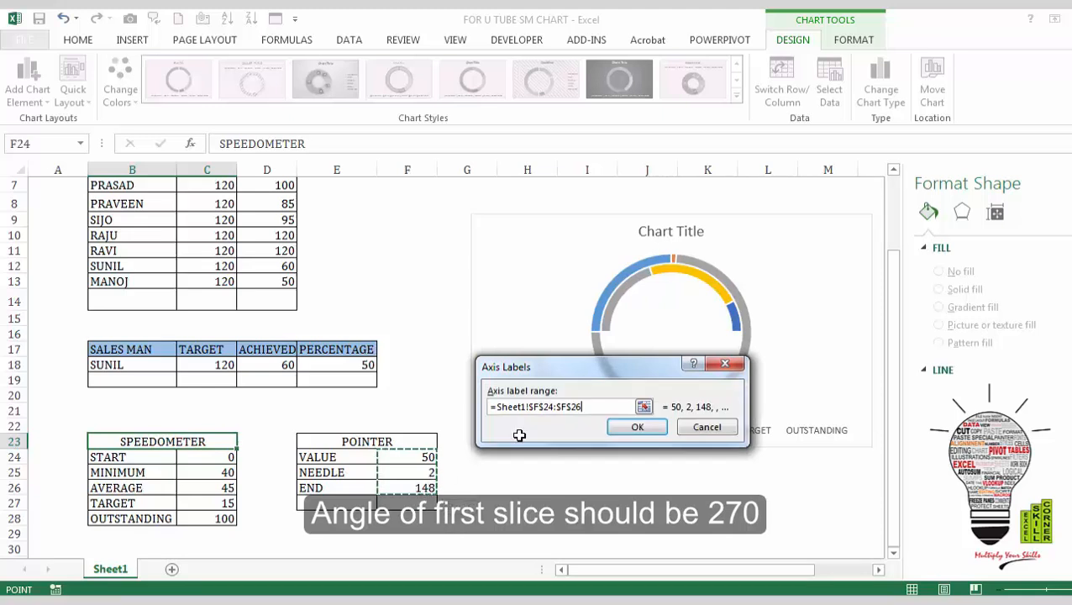
{"action": "left_click", "coordinate": [632, 427]}
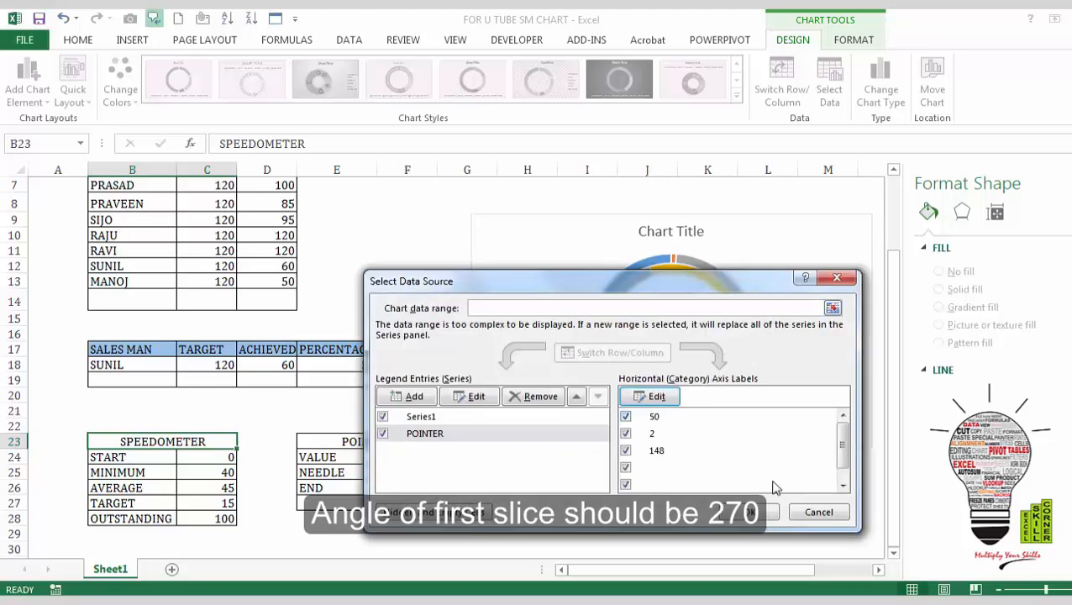
{"action": "left_click", "coordinate": [754, 512]}
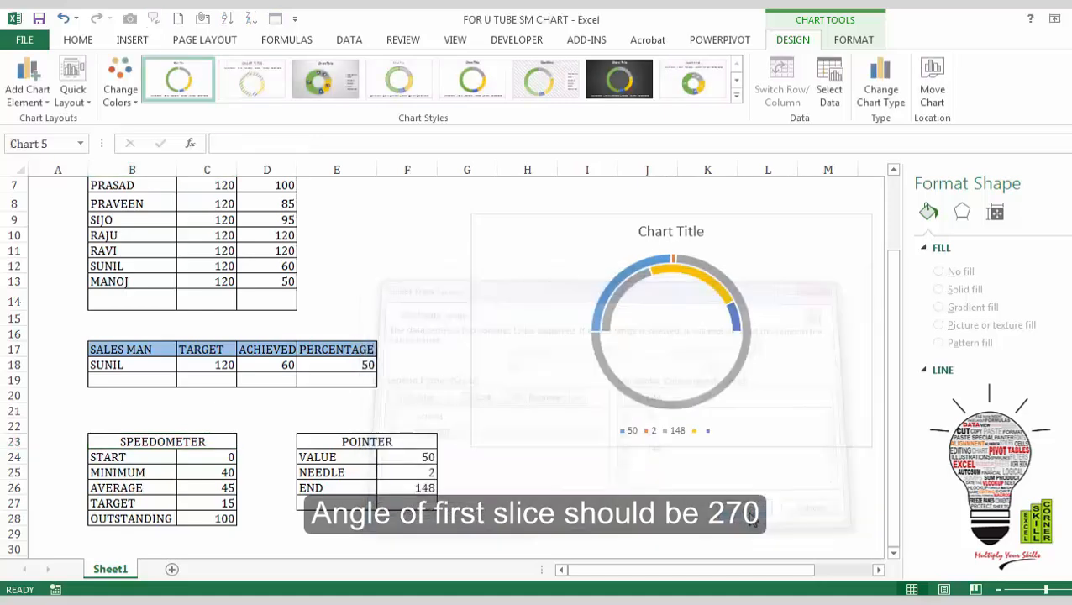
Set the END and VALUE slices of the outer POINTER ring to no fill, keeping only the NEEDLE slice coloured.
{"action": "left_click", "coordinate": [706, 402]}
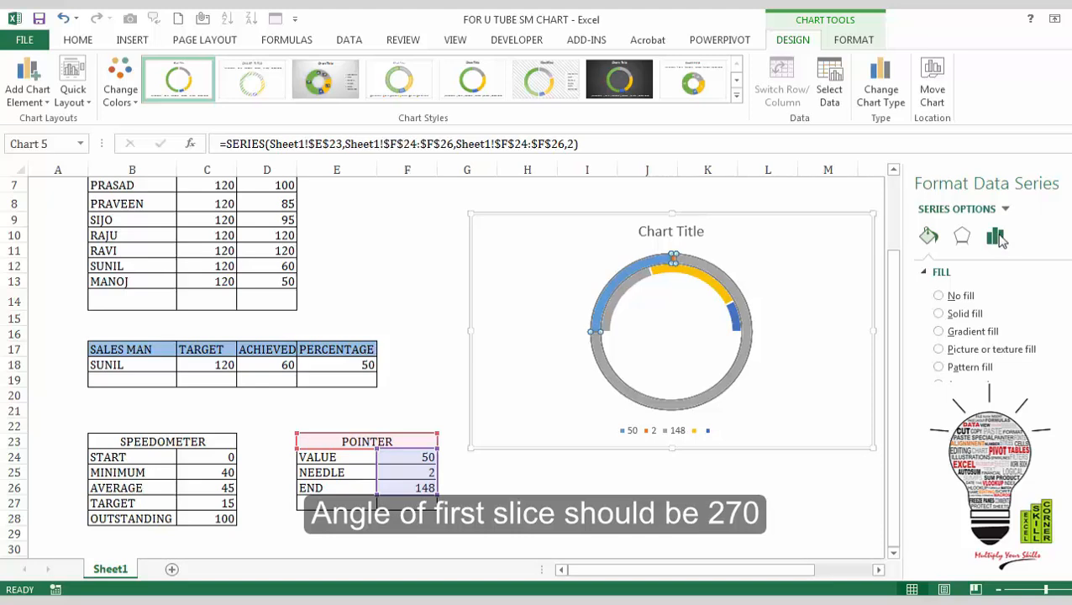
{"action": "left_click", "coordinate": [997, 237]}
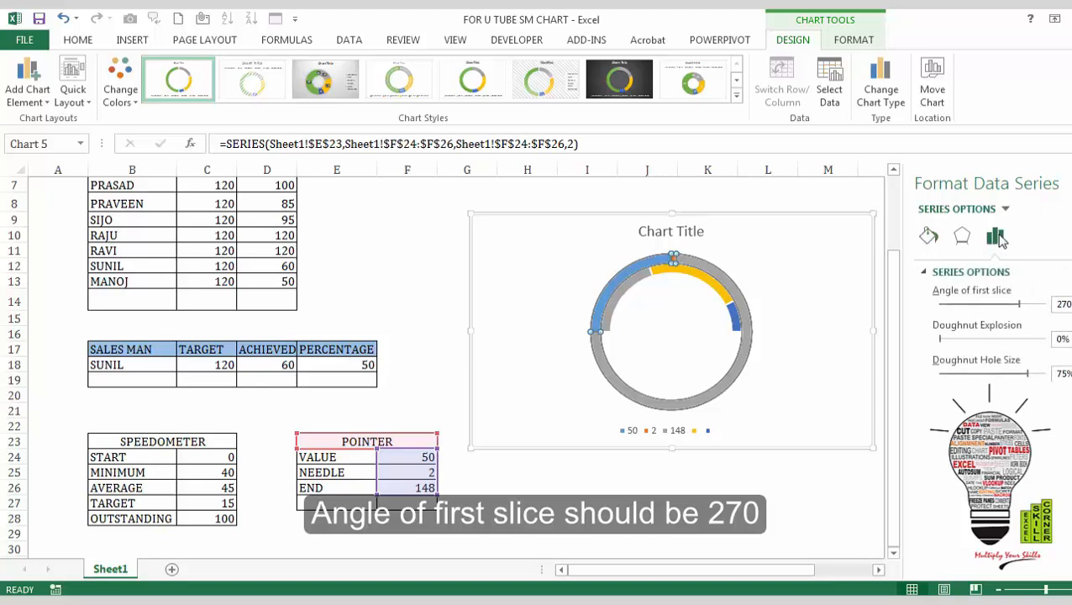
{"action": "left_click", "coordinate": [718, 388]}
{"action": "left_click", "coordinate": [749, 390]}
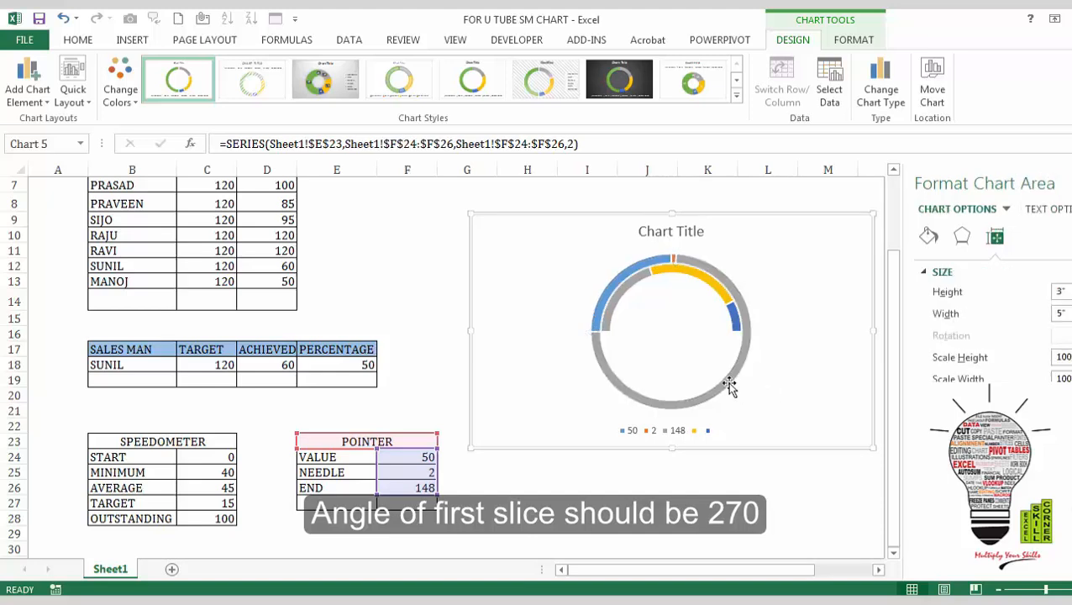
{"action": "left_click", "coordinate": [730, 385]}
{"action": "left_click", "coordinate": [728, 382]}
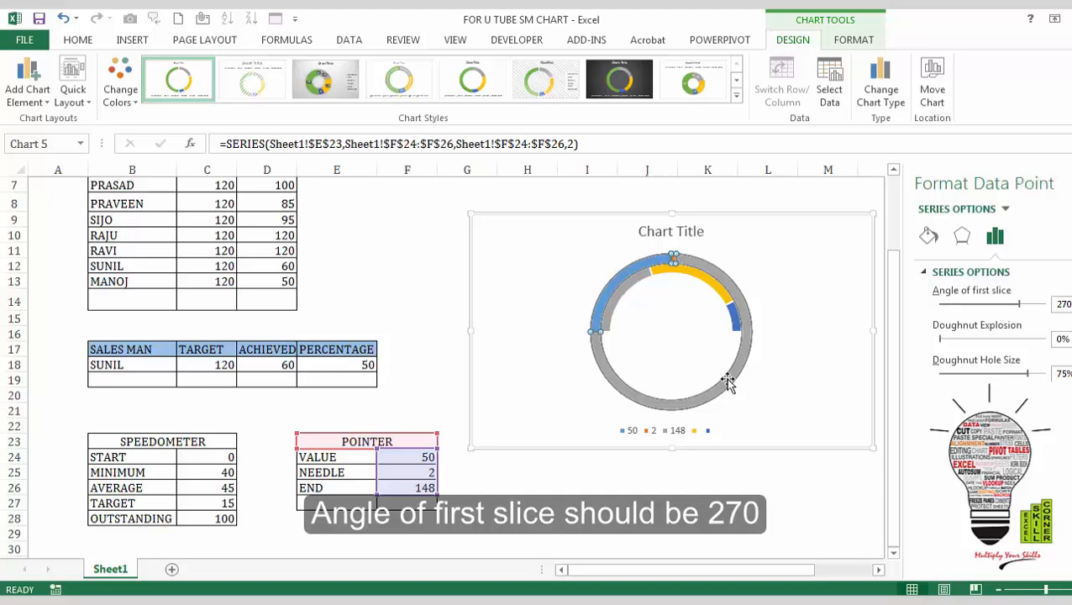
{"action": "left_click", "coordinate": [929, 236]}
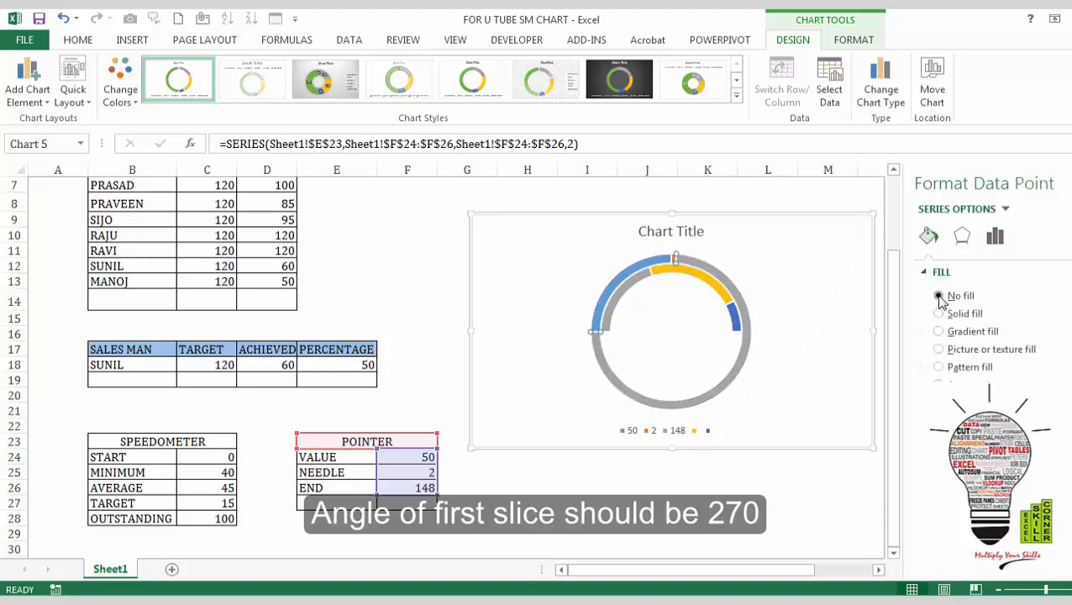
{"action": "left_click", "coordinate": [940, 296]}
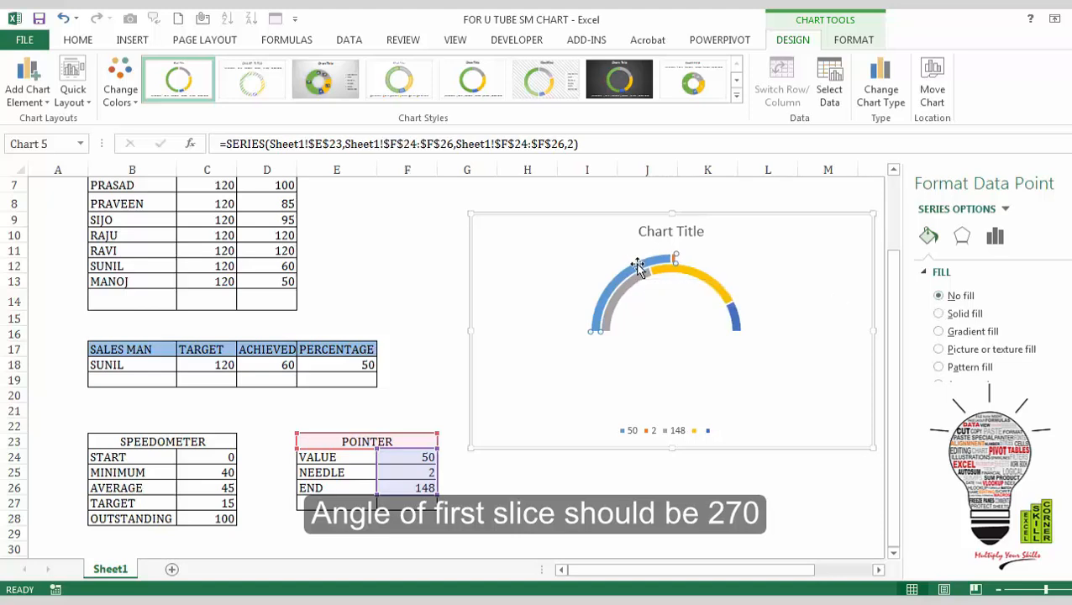
{"action": "left_click", "coordinate": [940, 297]}
{"action": "left_click", "coordinate": [765, 375]}
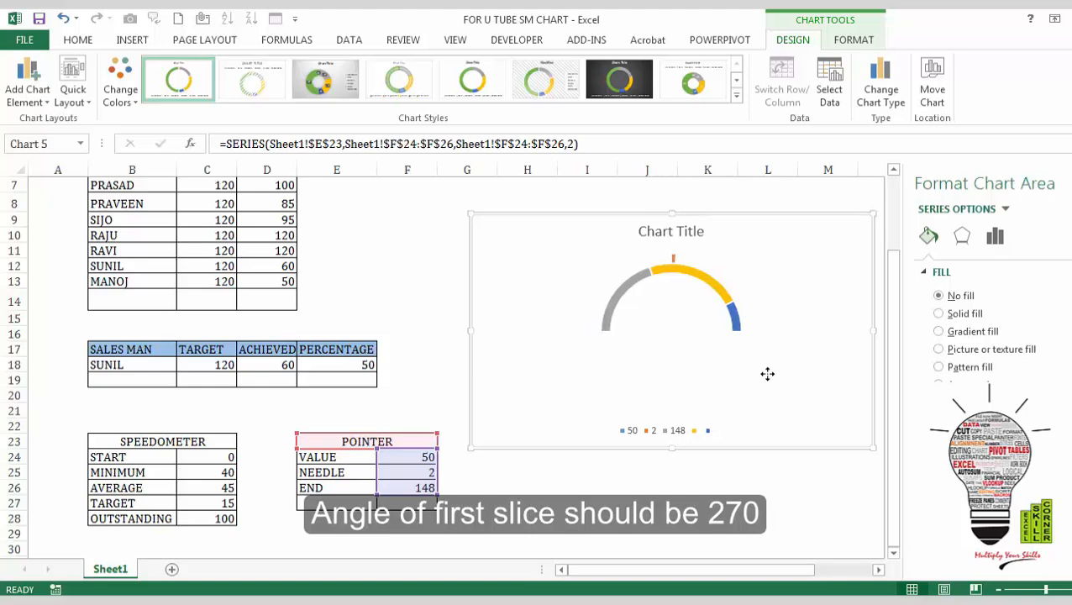
Set the Doughnut Hole Size of the speedometer ring to 35%.
{"action": "left_click", "coordinate": [627, 286]}
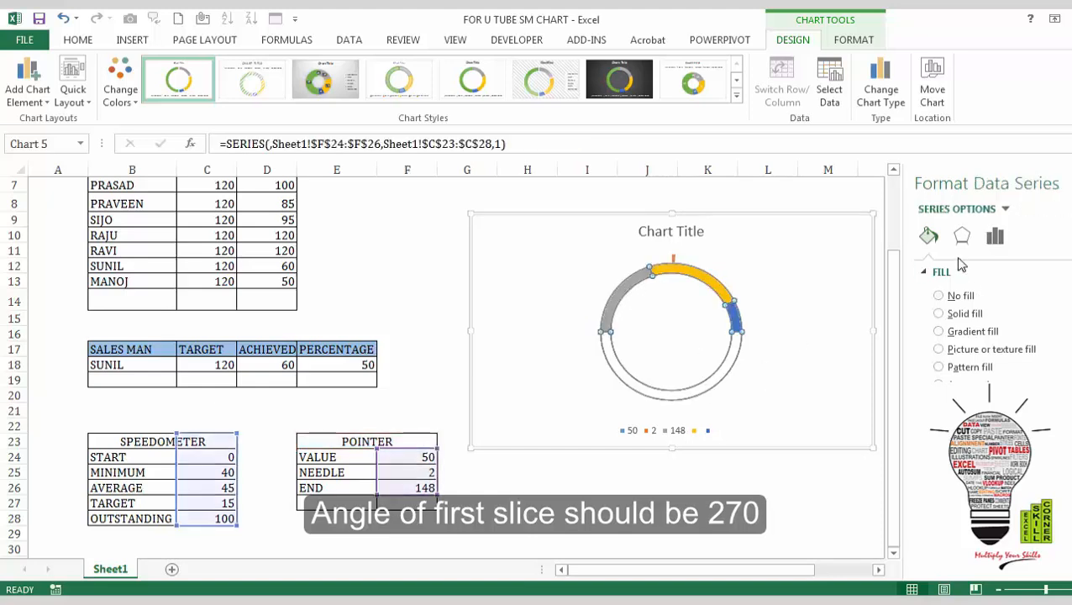
{"action": "left_click", "coordinate": [995, 237]}
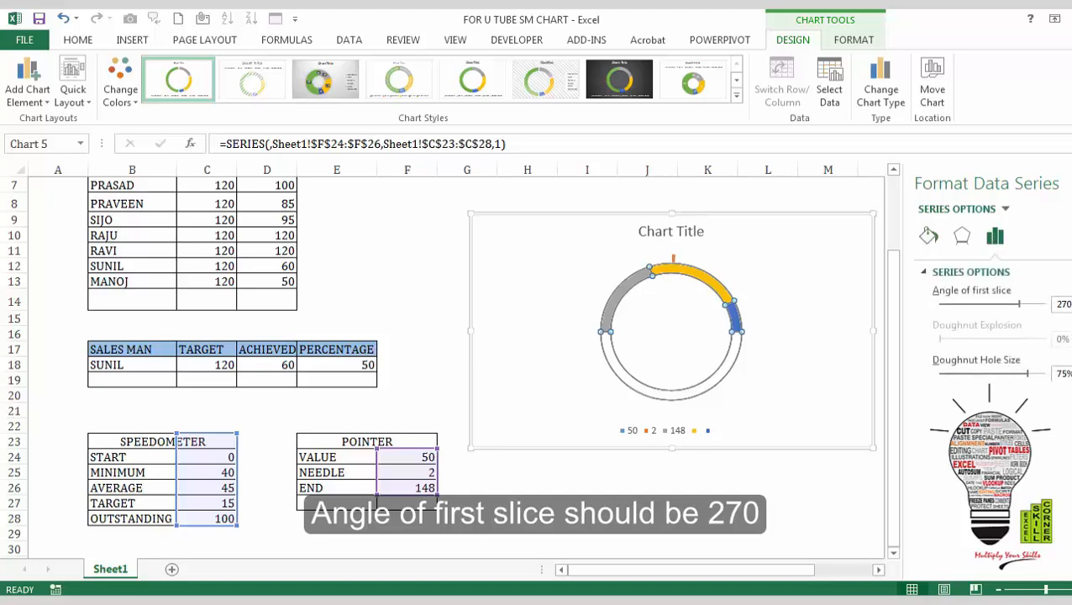
{"action": "left_click", "coordinate": [983, 376]}
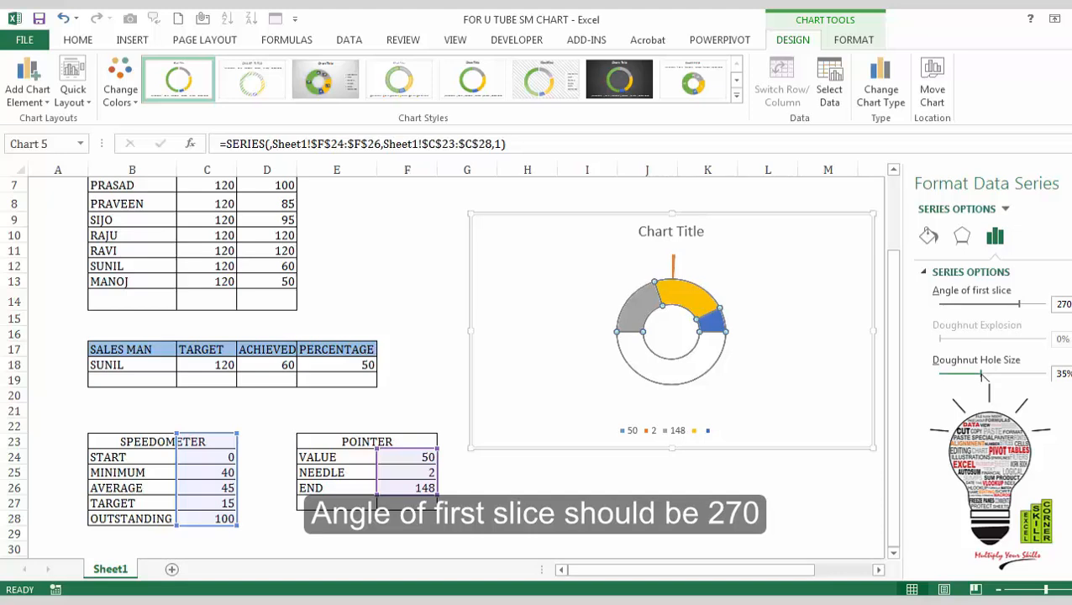
{"action": "left_click", "coordinate": [824, 413]}
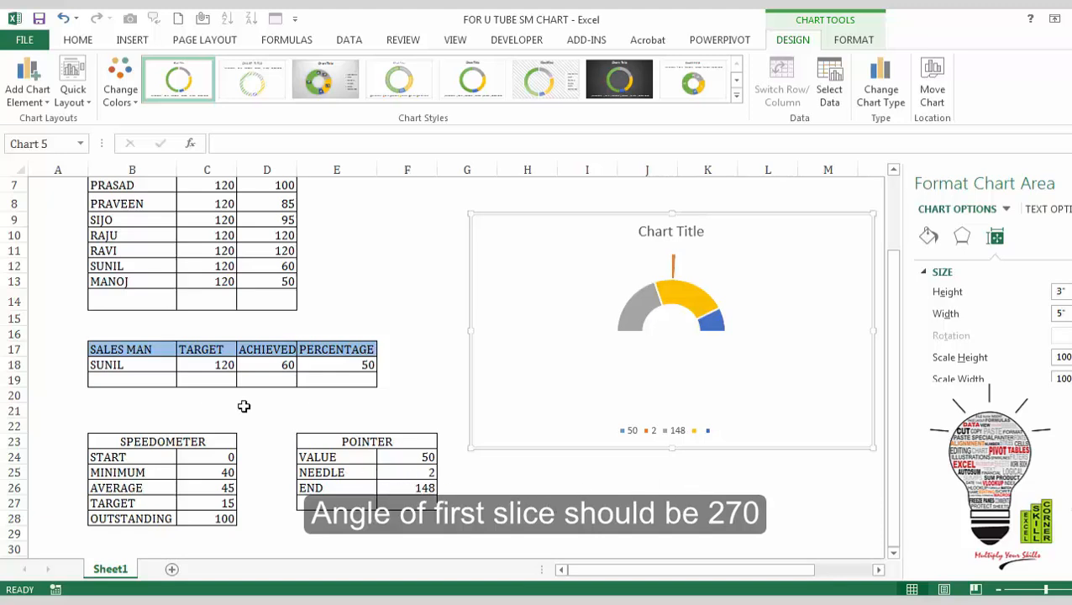
Test the needle by choosing the salesman from row 9 and that from row 11 in B18's list.
{"action": "left_click", "coordinate": [133, 365]}
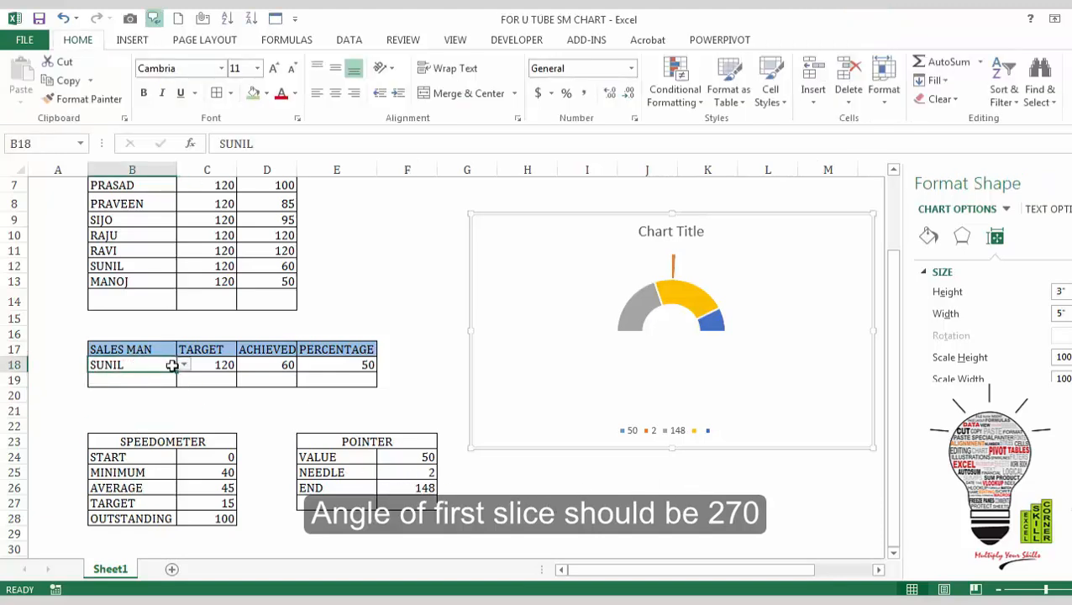
{"action": "left_click", "coordinate": [183, 365]}
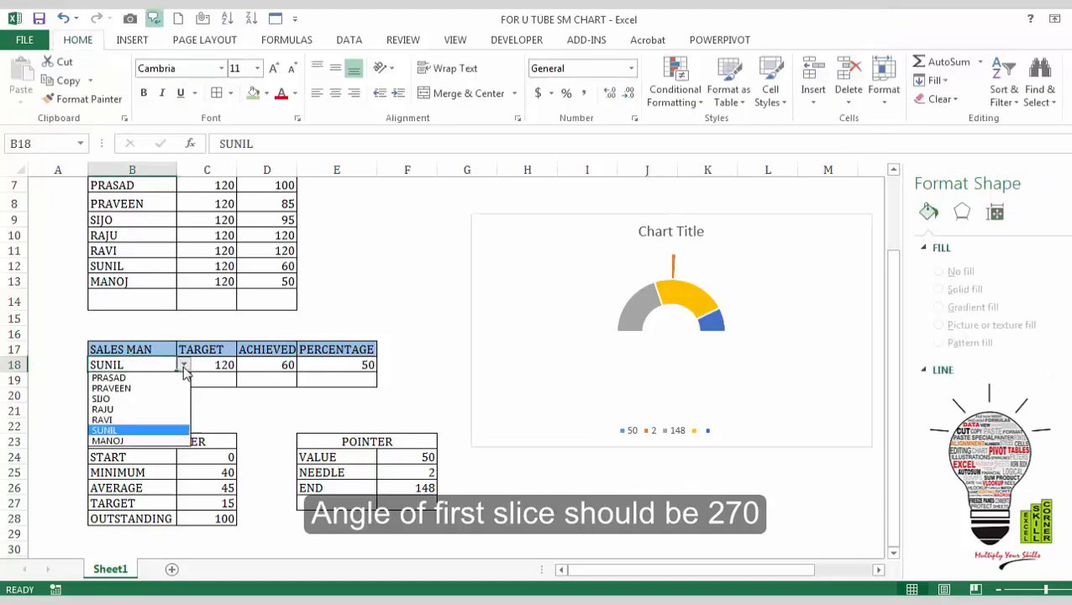
{"action": "left_click", "coordinate": [153, 400]}
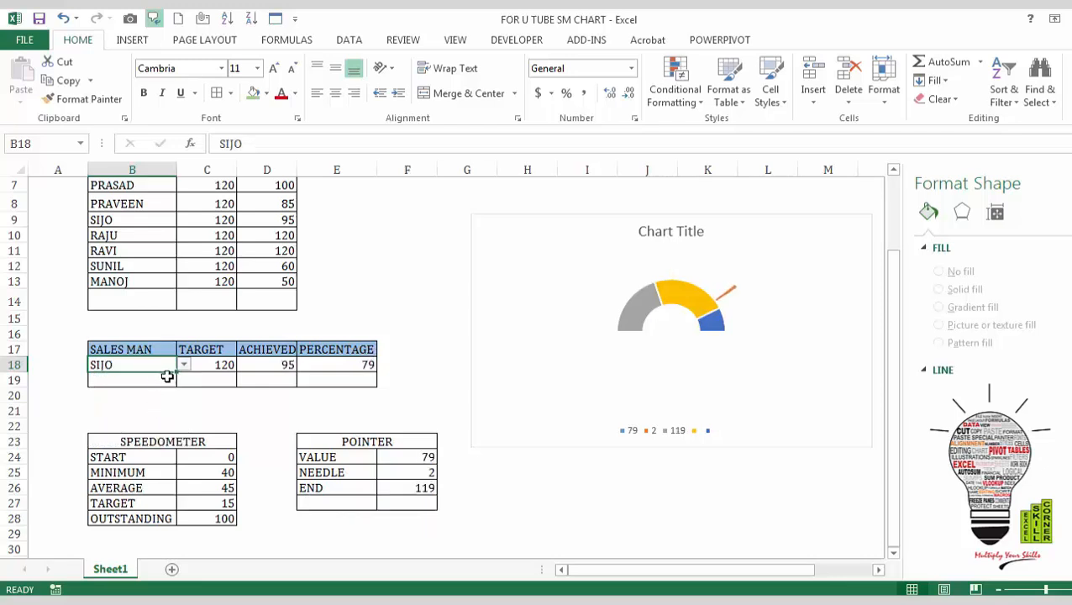
{"action": "left_click", "coordinate": [184, 368]}
{"action": "left_click", "coordinate": [152, 424]}
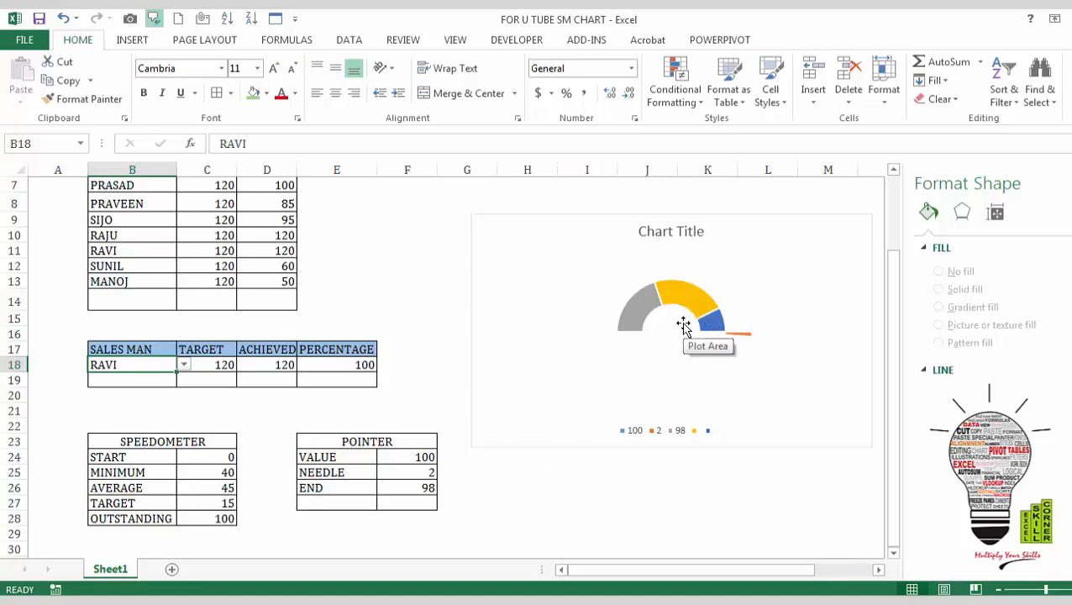
Add data labels to the POINTER series and move the NEEDLE slice's label up and outward, clear of the needle.
{"action": "left_click", "coordinate": [726, 332]}
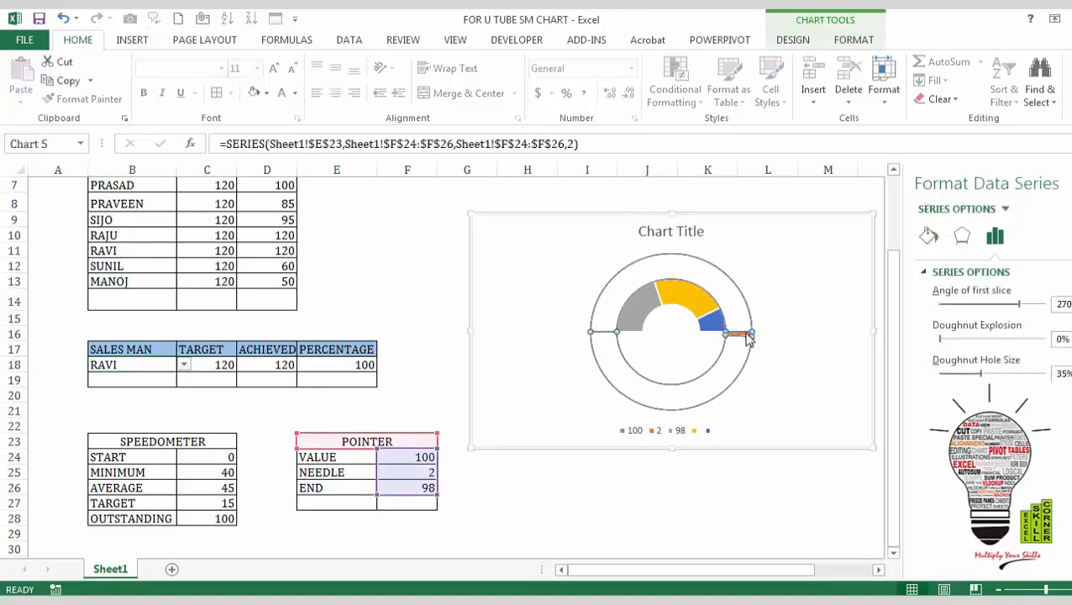
{"action": "right_click", "coordinate": [748, 337]}
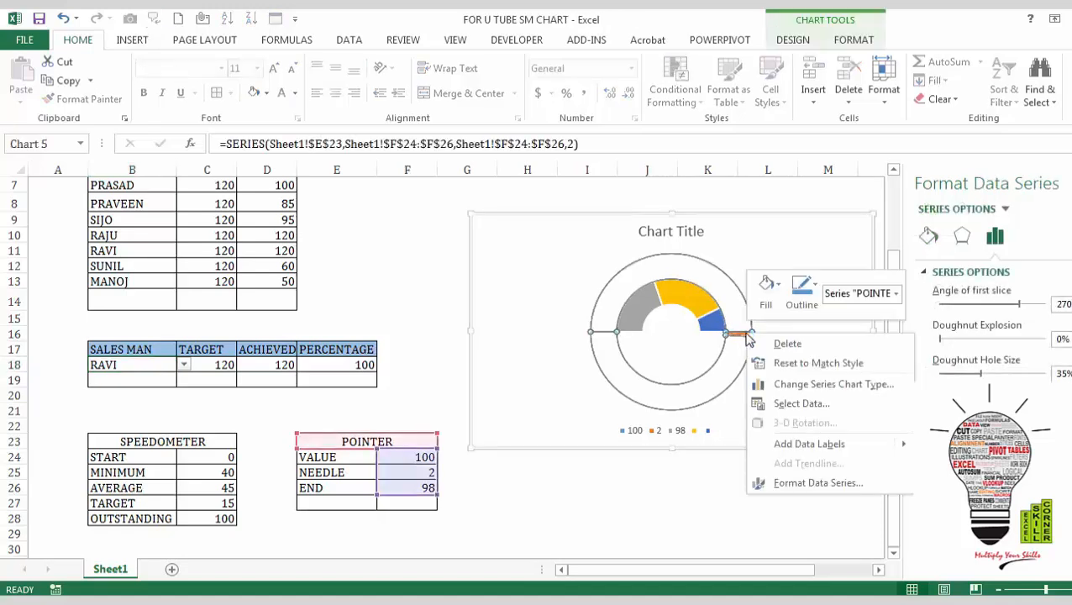
{"action": "left_click", "coordinate": [808, 443]}
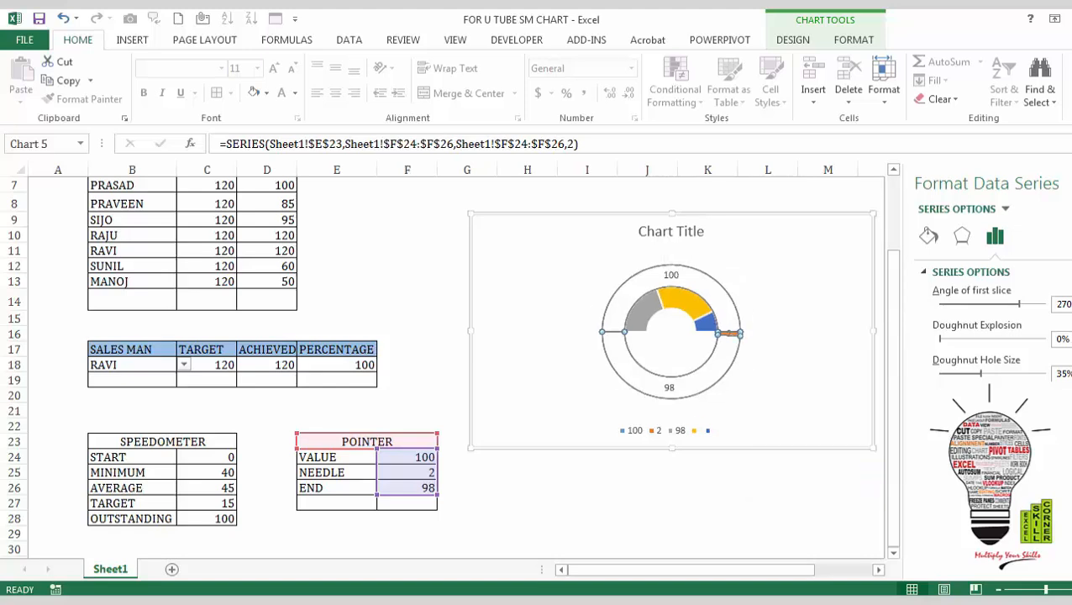
{"action": "left_click", "coordinate": [821, 366]}
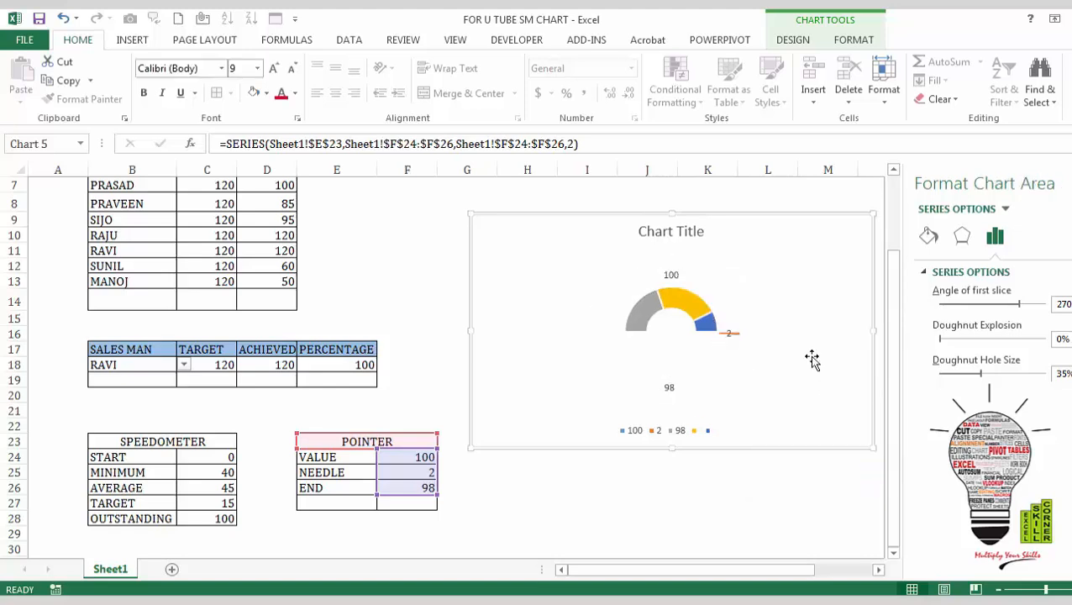
{"action": "left_click", "coordinate": [729, 334]}
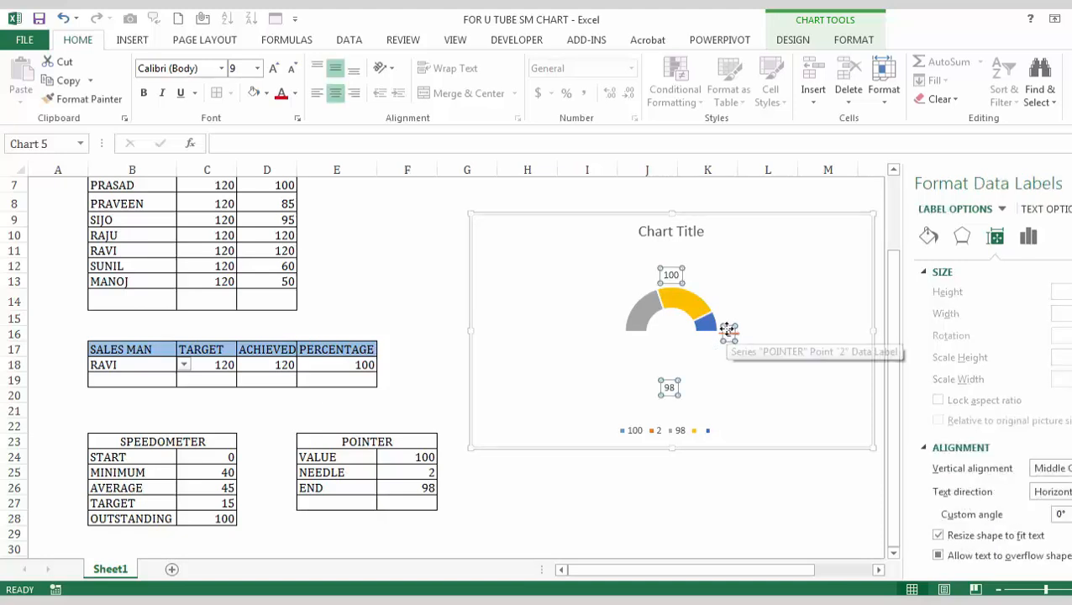
{"action": "left_click_drag", "start_coordinate": [728, 332], "coordinate": [751, 300]}
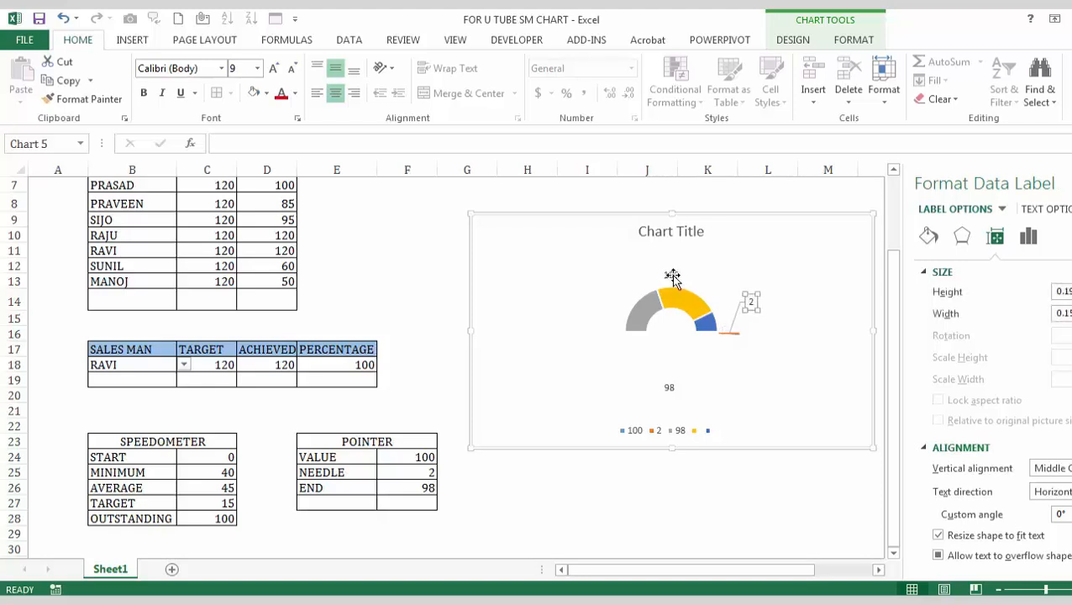
Delete the data labels of the POINTER series' END and VALUE slices, keeping only the needle's label.
{"action": "left_click", "coordinate": [672, 275]}
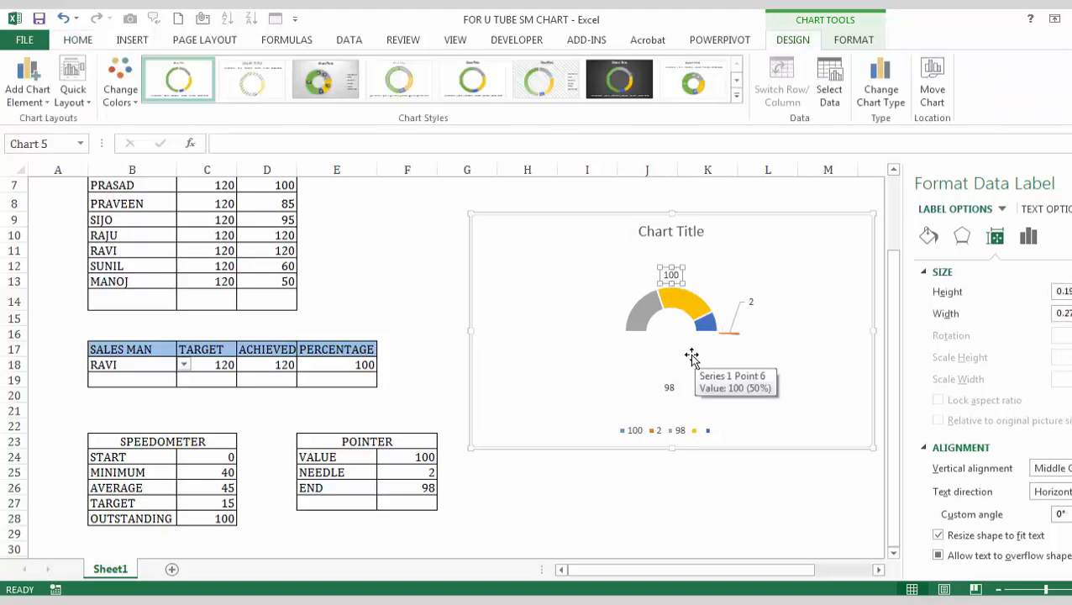
{"action": "left_click", "coordinate": [670, 387]}
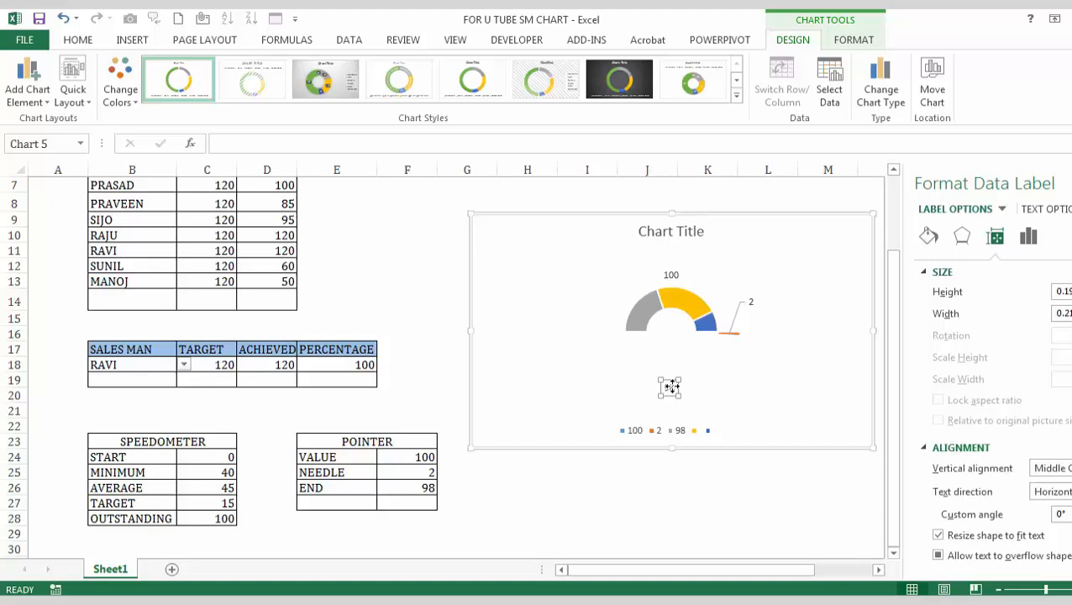
{"action": "key", "text": "Delete"}
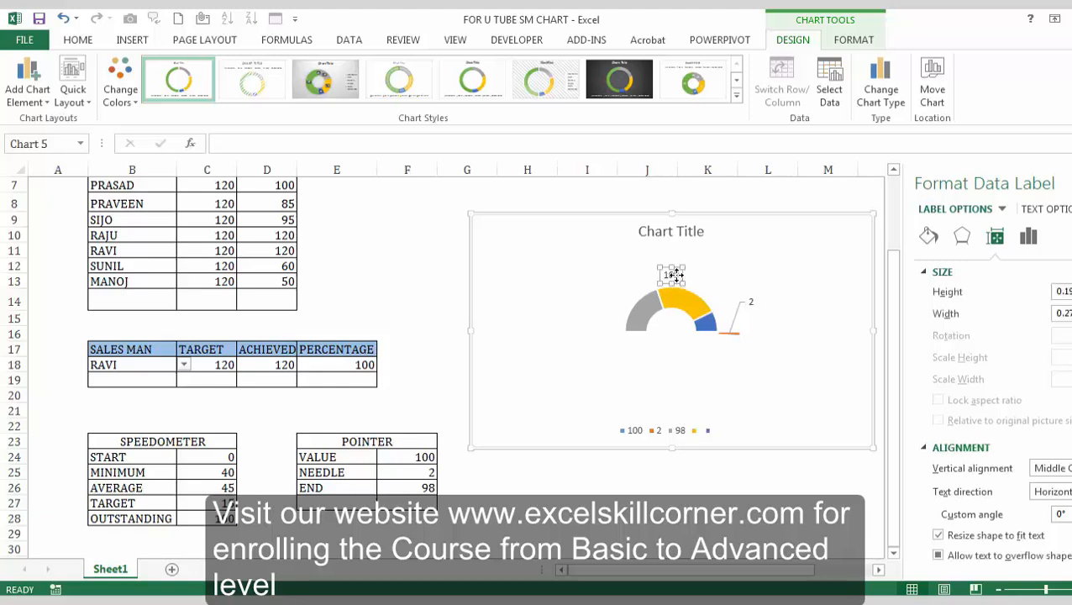
{"action": "key", "text": "Delete"}
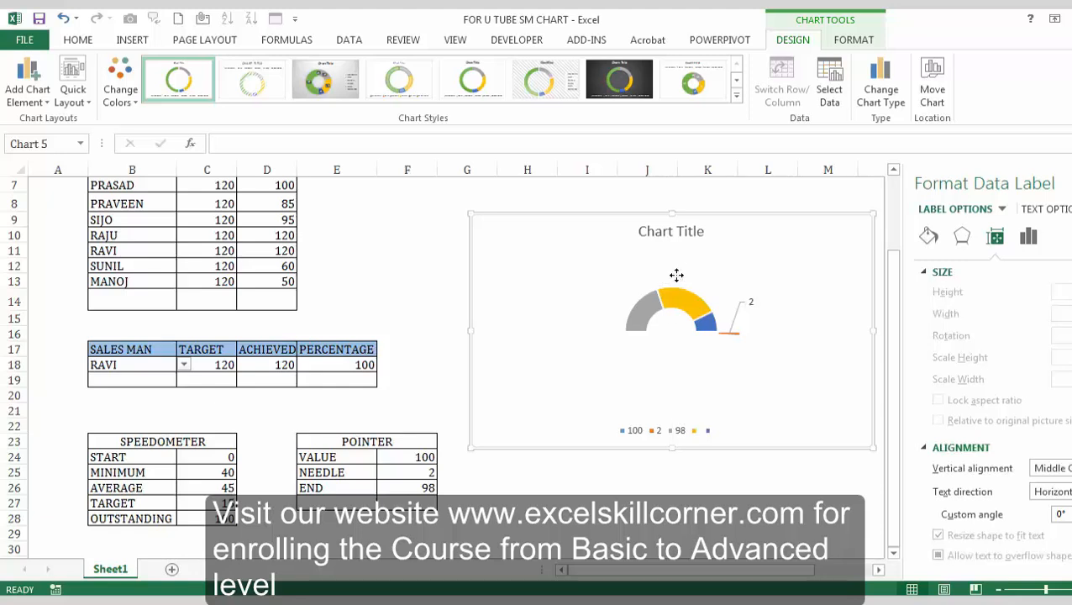
{"action": "left_click", "coordinate": [671, 329]}
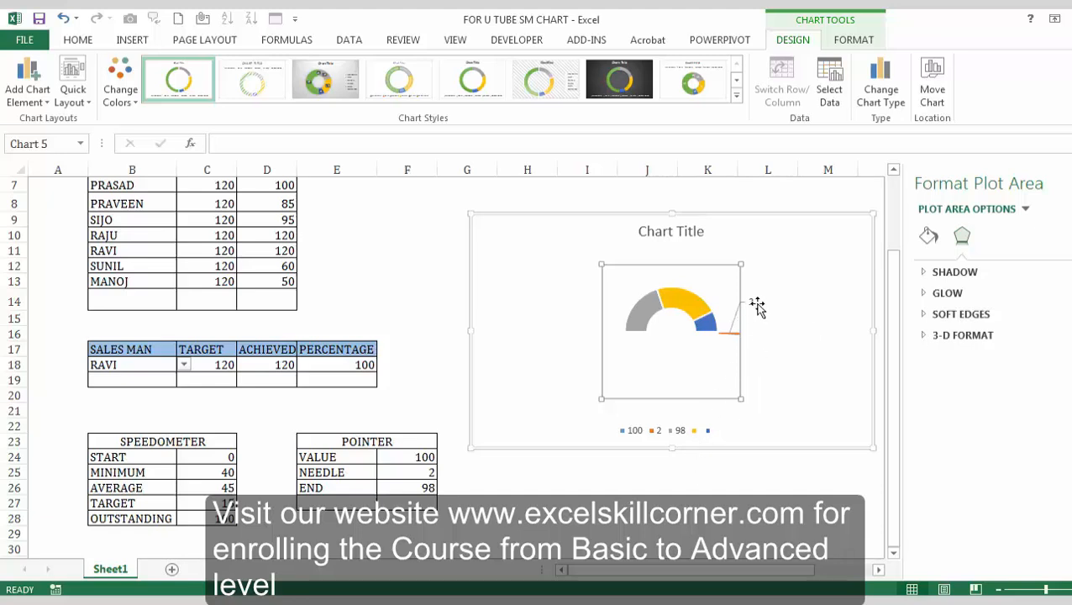
Increase the font size of the needle's data label to 20.
{"action": "left_click", "coordinate": [751, 303]}
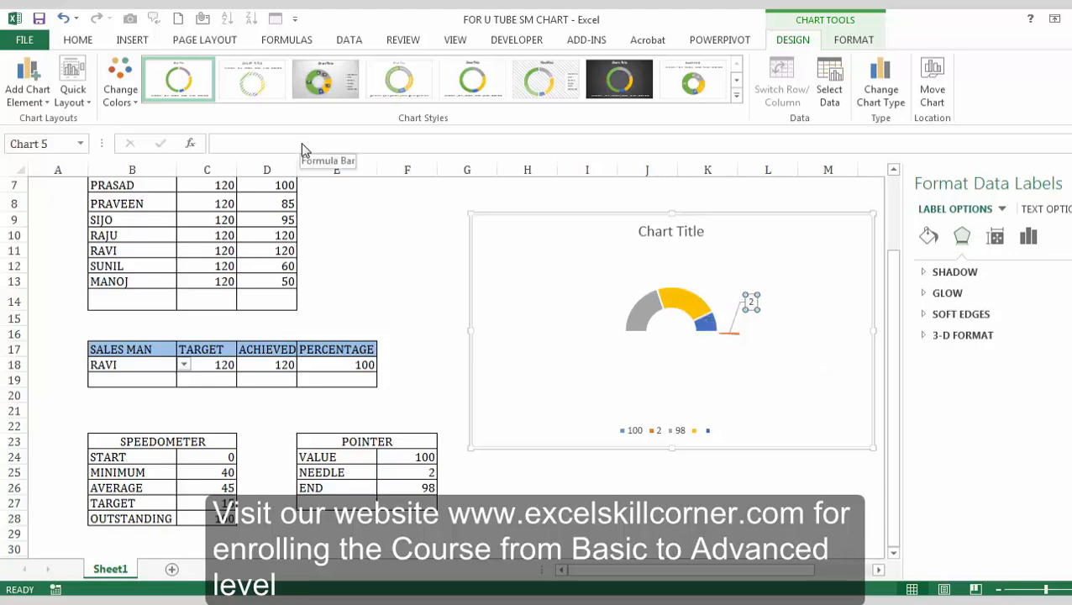
{"action": "left_click", "coordinate": [75, 40]}
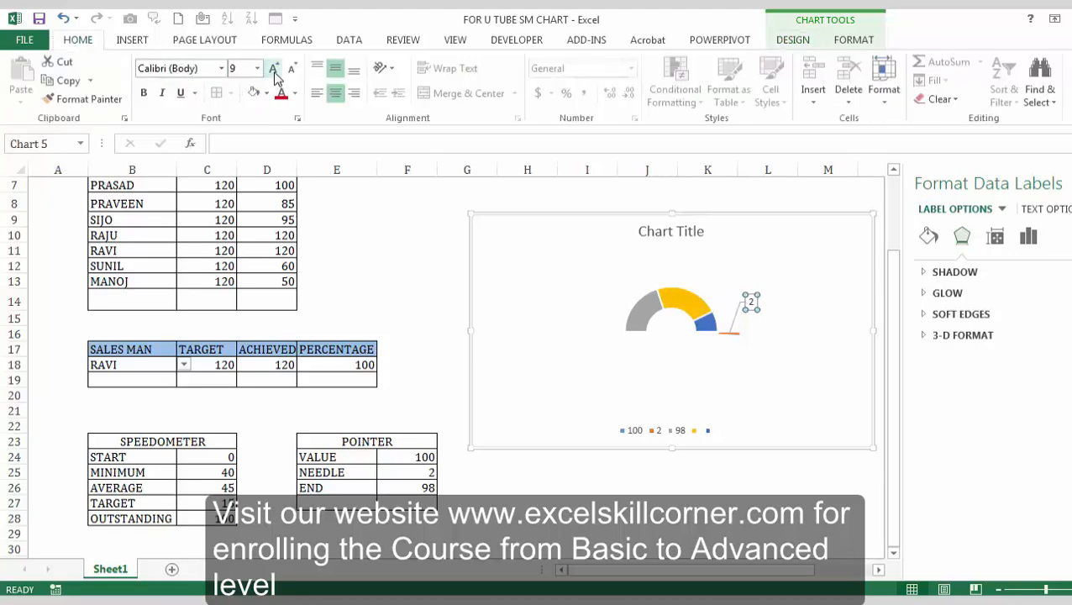
{"action": "left_click", "coordinate": [273, 69]}
{"action": "left_click", "coordinate": [274, 69]}
{"action": "left_click", "coordinate": [273, 68]}
{"action": "left_click", "coordinate": [274, 69]}
{"action": "left_click", "coordinate": [273, 69]}
{"action": "left_click", "coordinate": [274, 69]}
{"action": "left_click", "coordinate": [273, 69]}
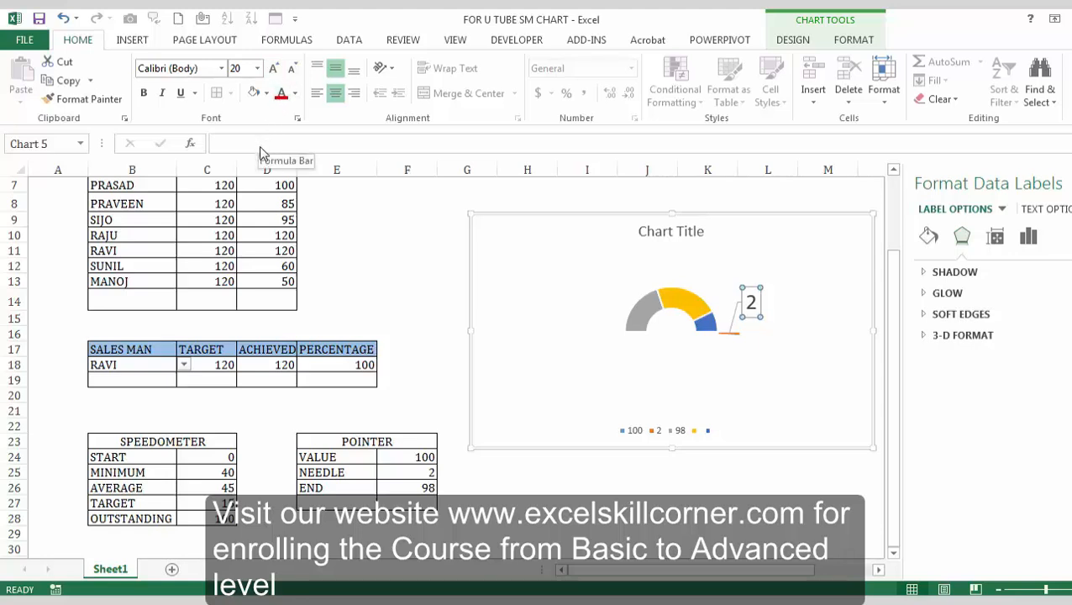
Link the needle's data label to the PERCENTAGE value in cell E18.
{"action": "left_click", "coordinate": [751, 302]}
{"action": "double_click", "coordinate": [752, 302]}
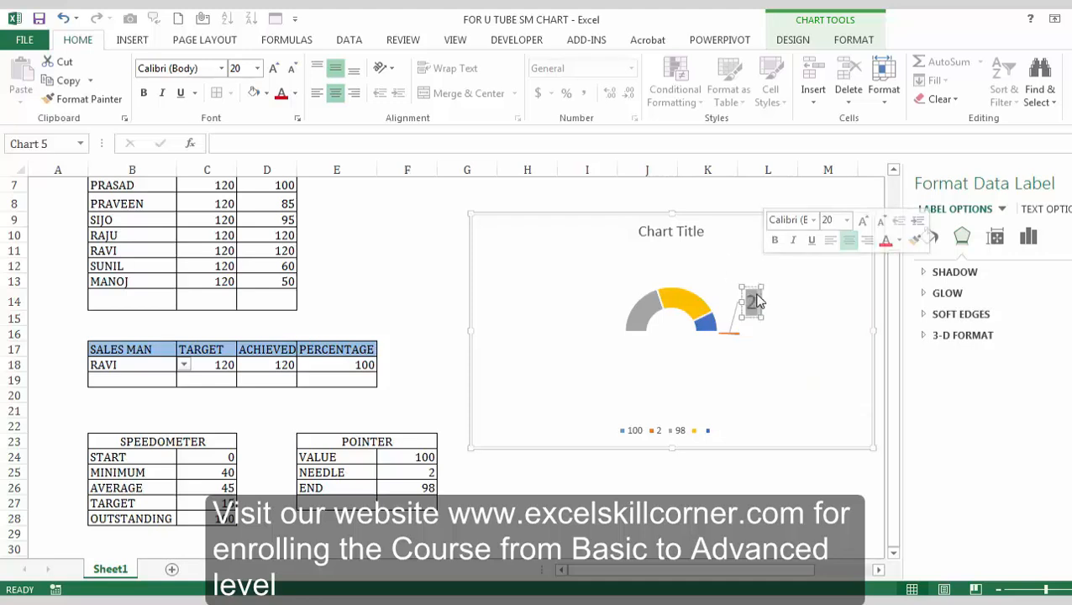
{"action": "left_click", "coordinate": [399, 138]}
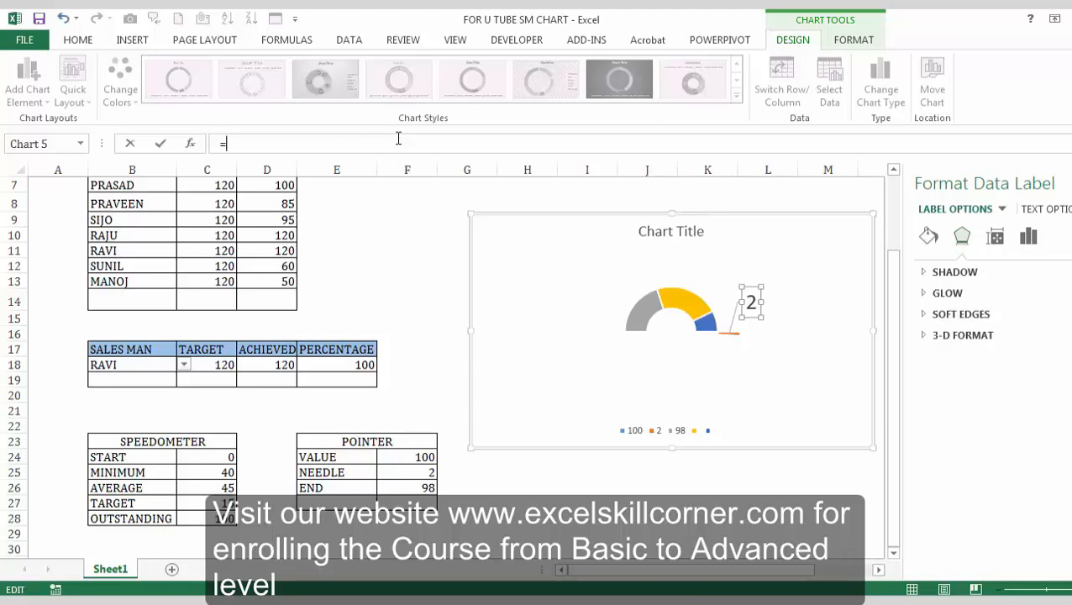
{"action": "type", "text": "="}
{"action": "left_click", "coordinate": [363, 365]}
{"action": "key", "text": "Return"}
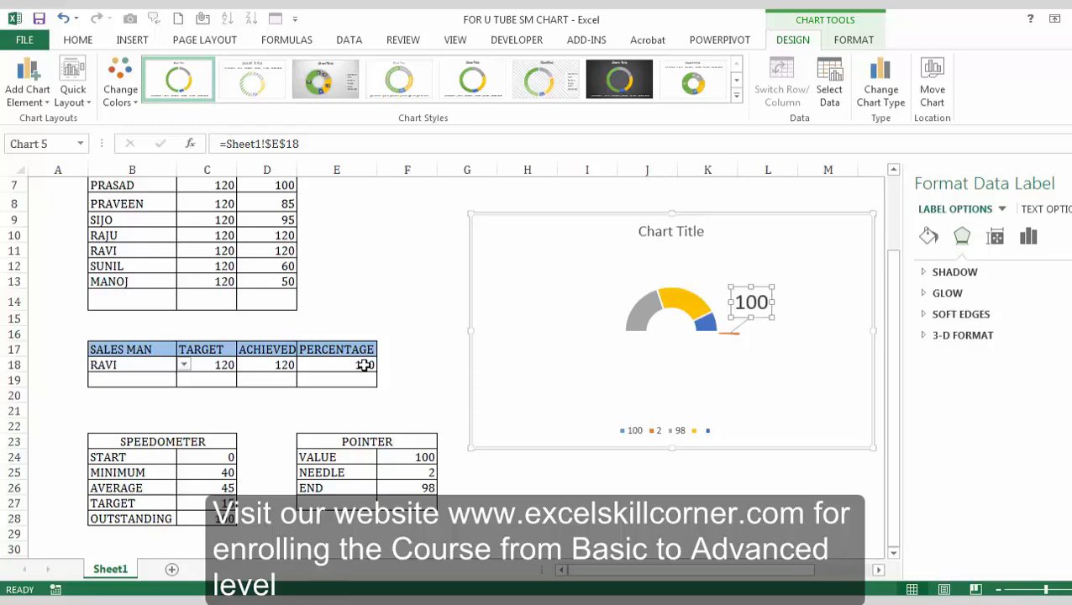
{"action": "left_click", "coordinate": [430, 396]}
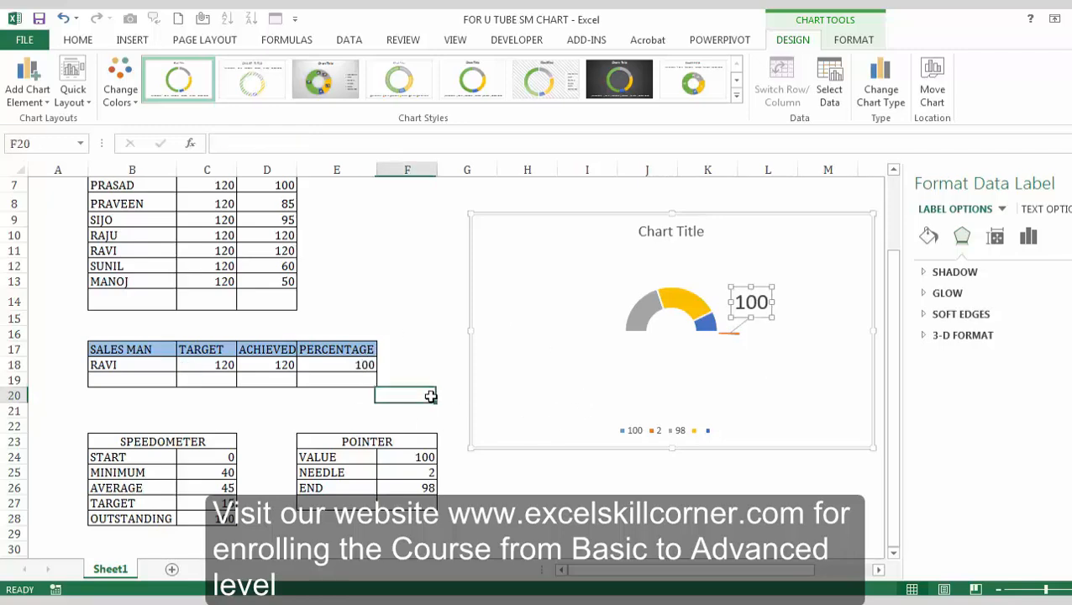
Delete the leader line connecting the needle to its percentage label.
{"action": "left_click", "coordinate": [762, 392]}
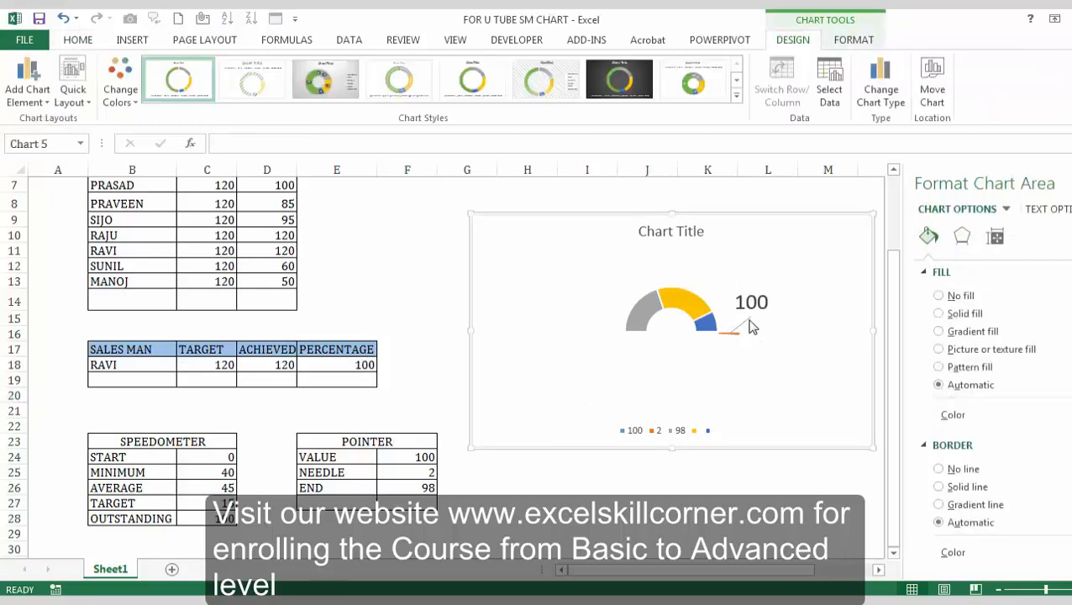
{"action": "left_click", "coordinate": [750, 322]}
{"action": "left_click", "coordinate": [749, 320]}
Test the linked label by choosing different salesmen in B18's list, ending with the one from row 10.
{"action": "left_click", "coordinate": [165, 367]}
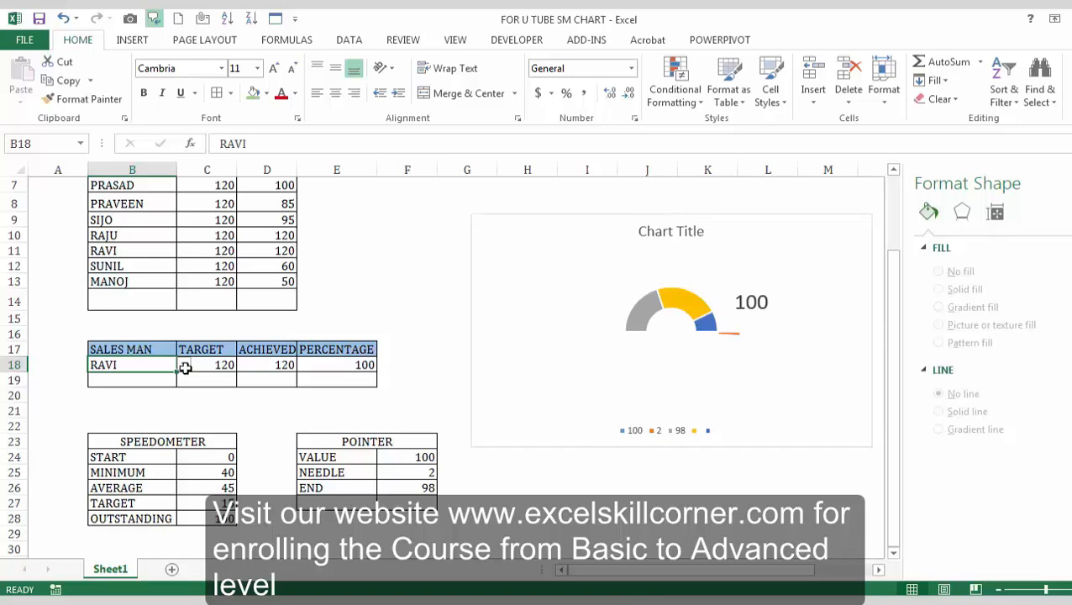
{"action": "left_click", "coordinate": [185, 367]}
{"action": "left_click", "coordinate": [161, 409]}
{"action": "left_click", "coordinate": [185, 366]}
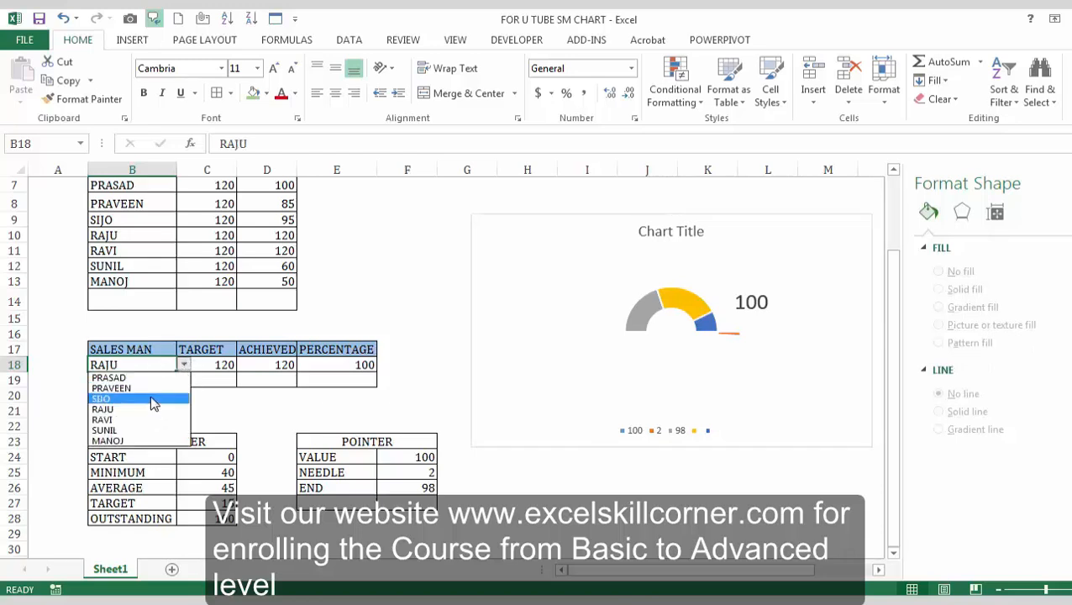
{"action": "left_click", "coordinate": [152, 376]}
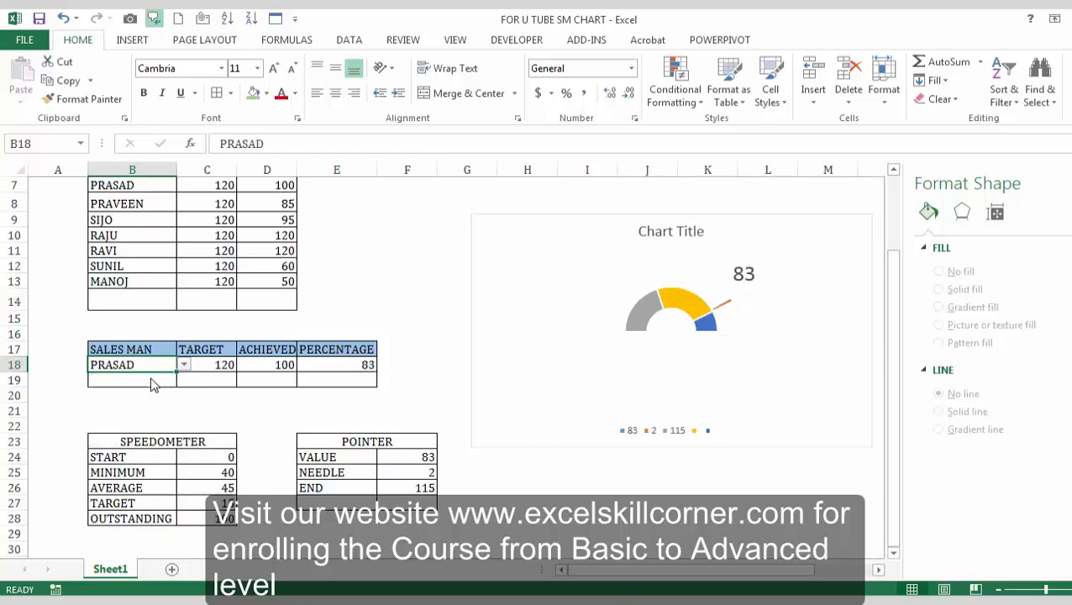
{"action": "left_click", "coordinate": [185, 367]}
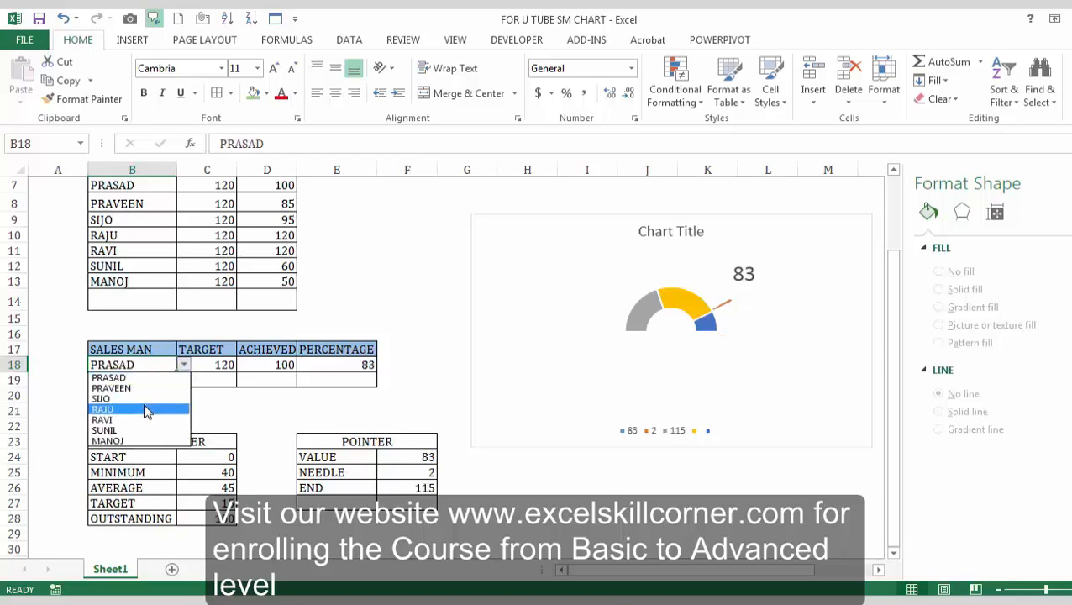
{"action": "left_click", "coordinate": [143, 404]}
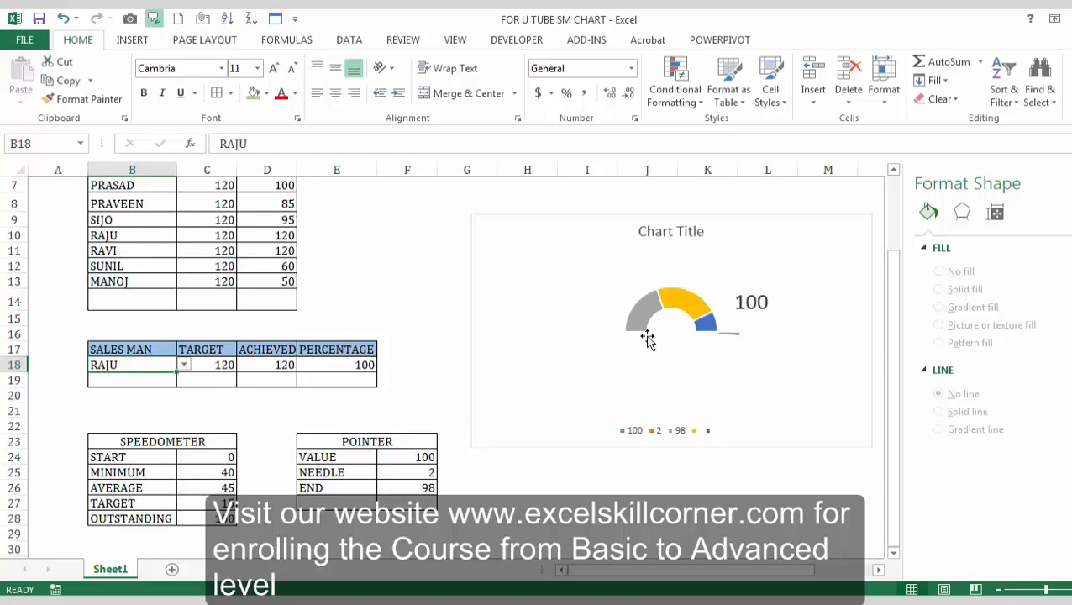
Enlarge the chart's plot area by its corners so the half-doughnut dial fills more of the chart.
{"action": "left_click", "coordinate": [667, 318]}
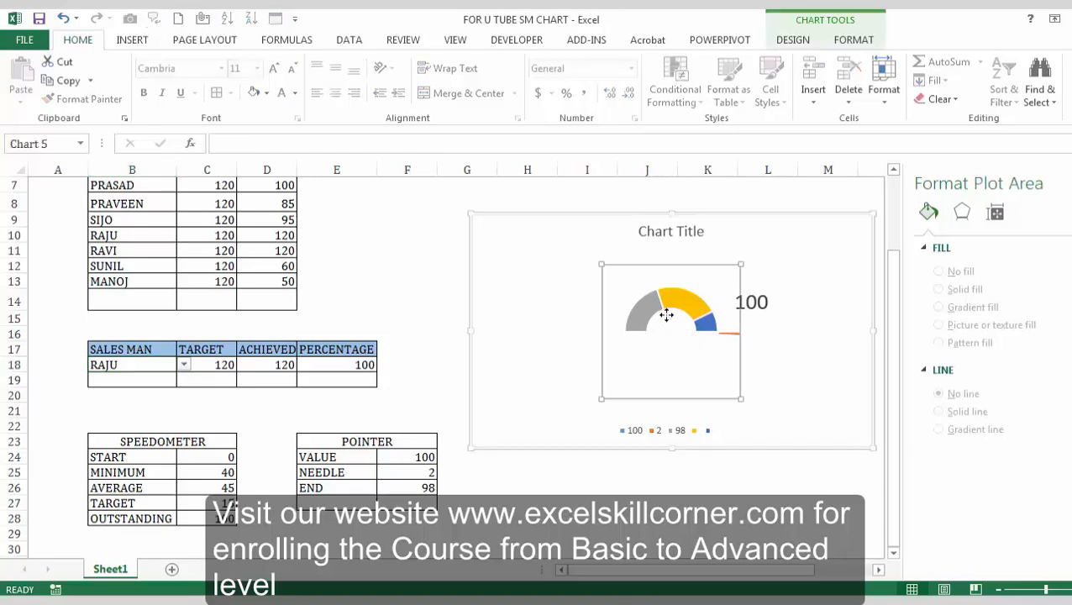
{"action": "left_click", "coordinate": [600, 405]}
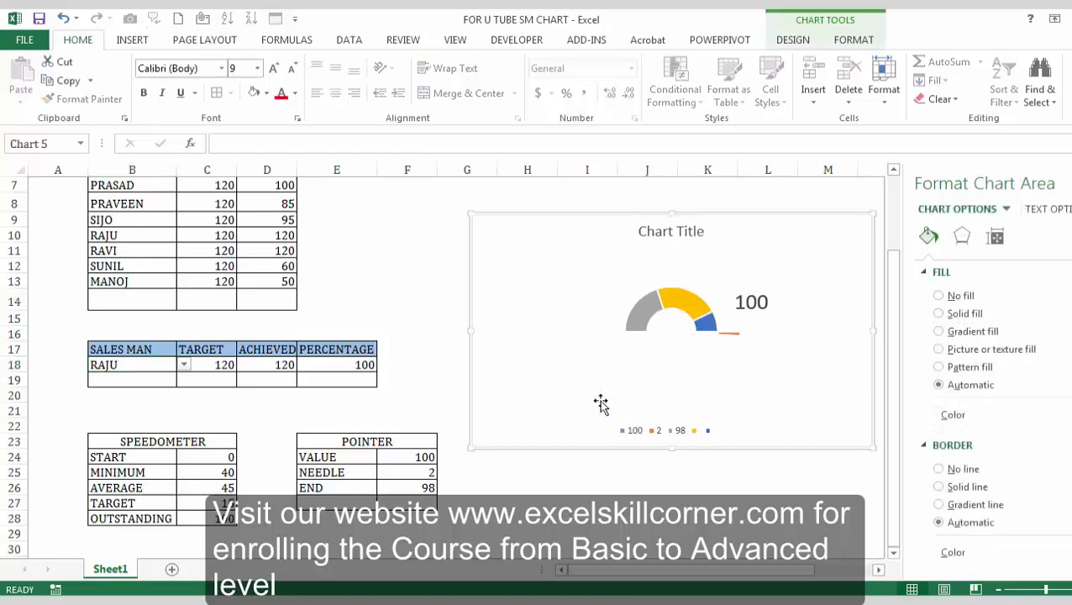
{"action": "left_click", "coordinate": [664, 345]}
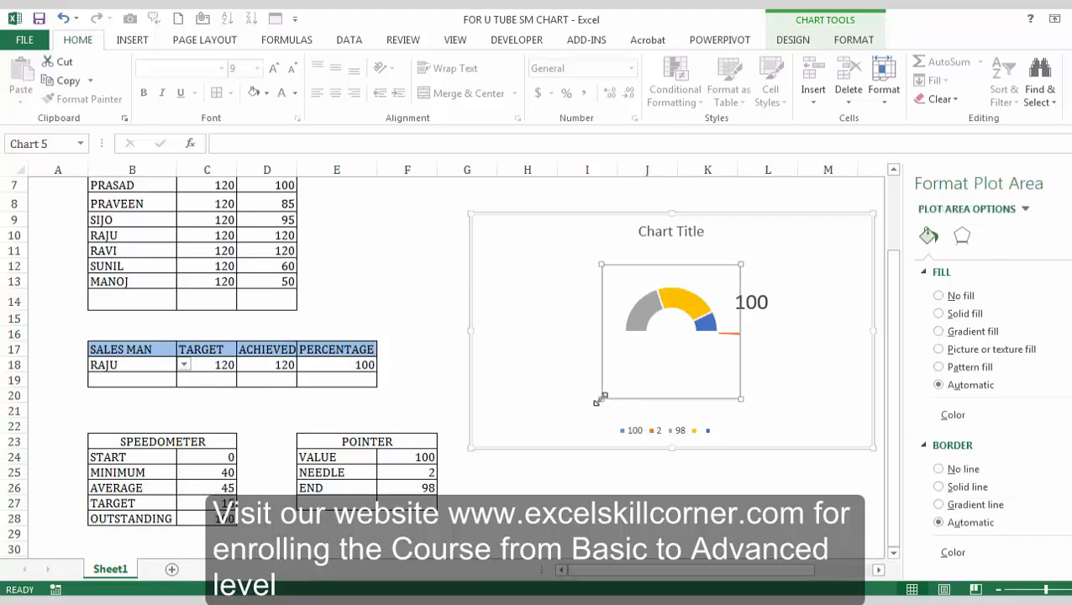
{"action": "left_click_drag", "start_coordinate": [601, 399], "coordinate": [581, 447]}
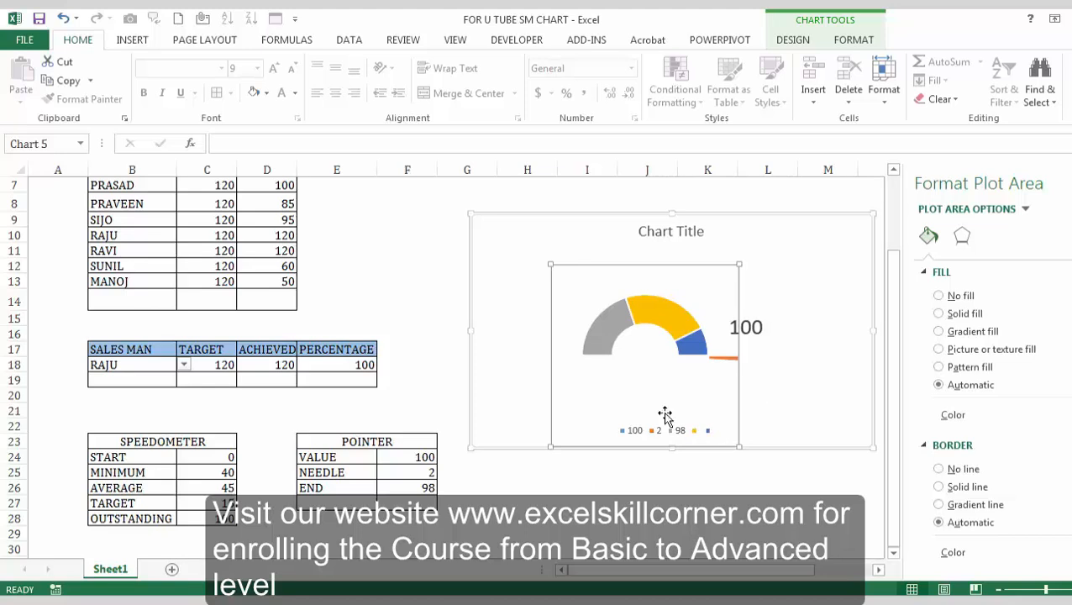
{"action": "left_click_drag", "start_coordinate": [740, 263], "coordinate": [775, 291]}
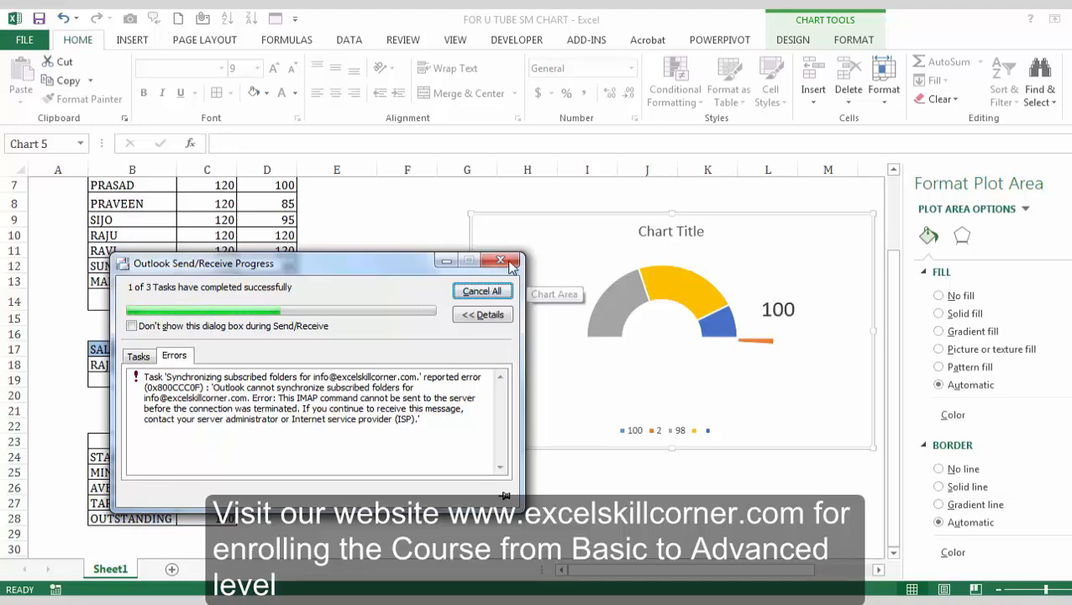
{"action": "left_click", "coordinate": [646, 469]}
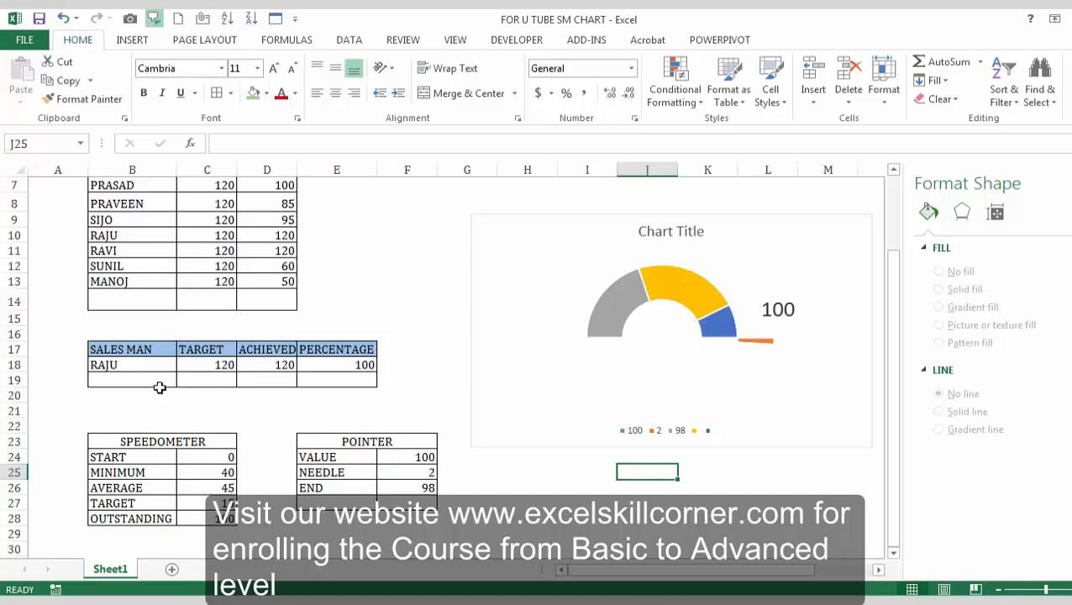
Select the salesman from row 8 in B18's list to test the enlarged dial.
{"action": "left_click", "coordinate": [155, 366]}
{"action": "left_click", "coordinate": [186, 367]}
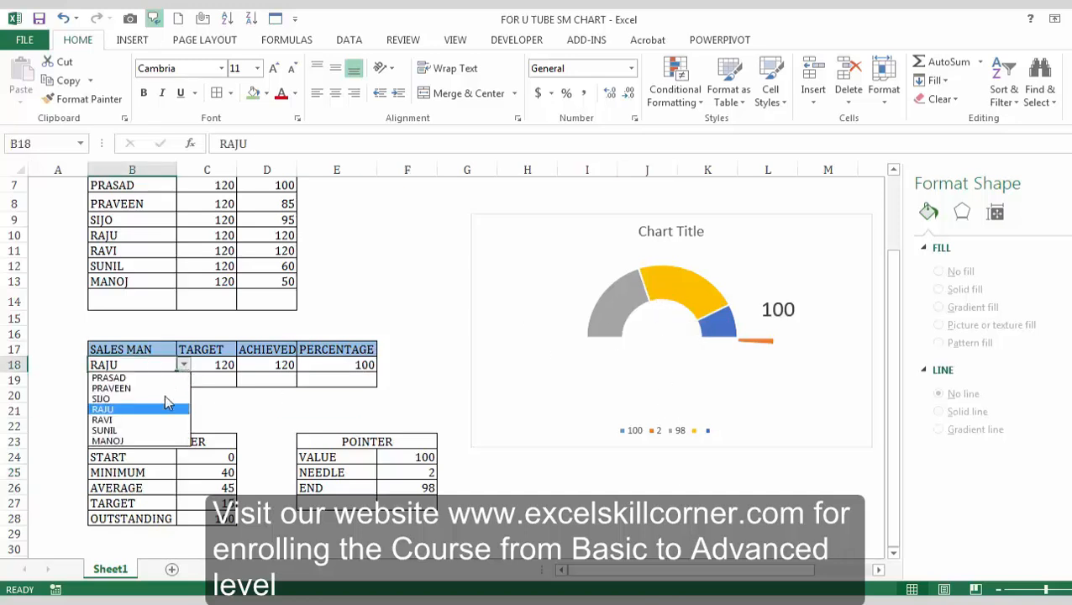
{"action": "left_click", "coordinate": [155, 388]}
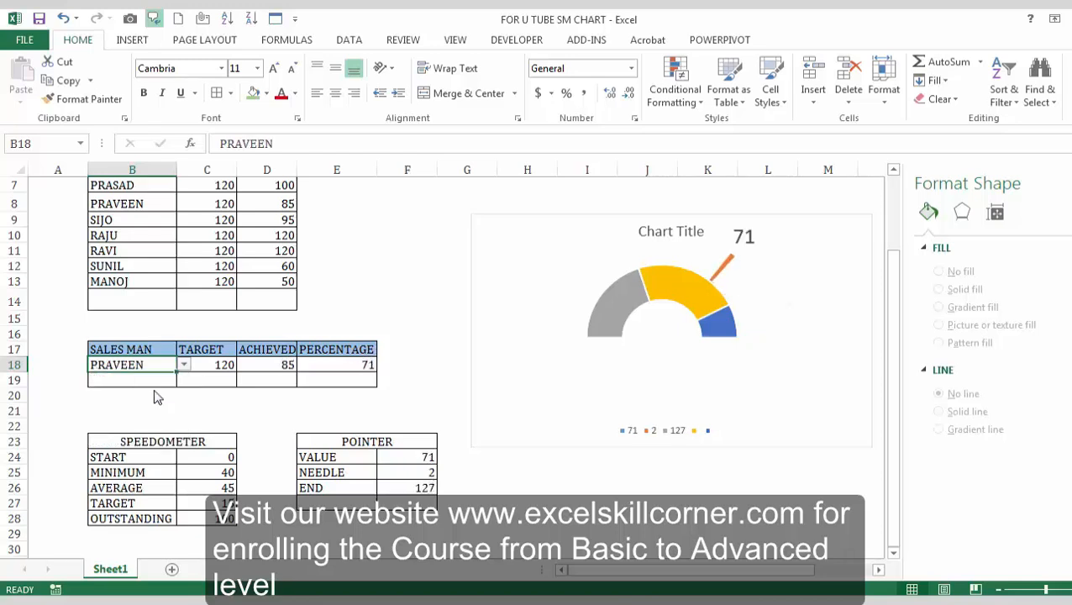
Set the chart area to no fill and give its border a solid line with 0% transparency.
{"action": "left_click", "coordinate": [681, 231]}
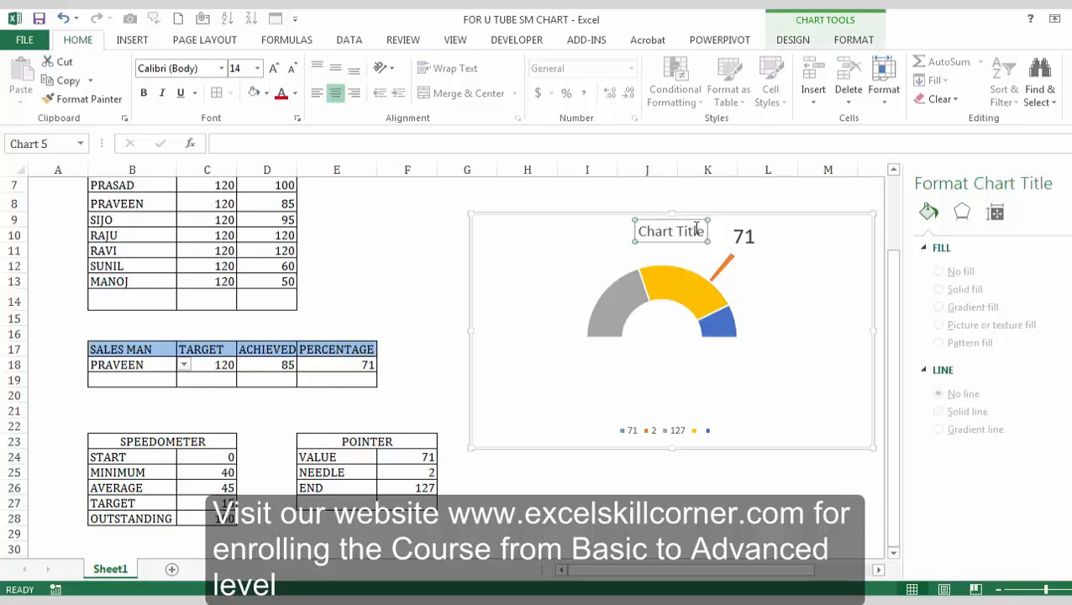
{"action": "left_click", "coordinate": [755, 334]}
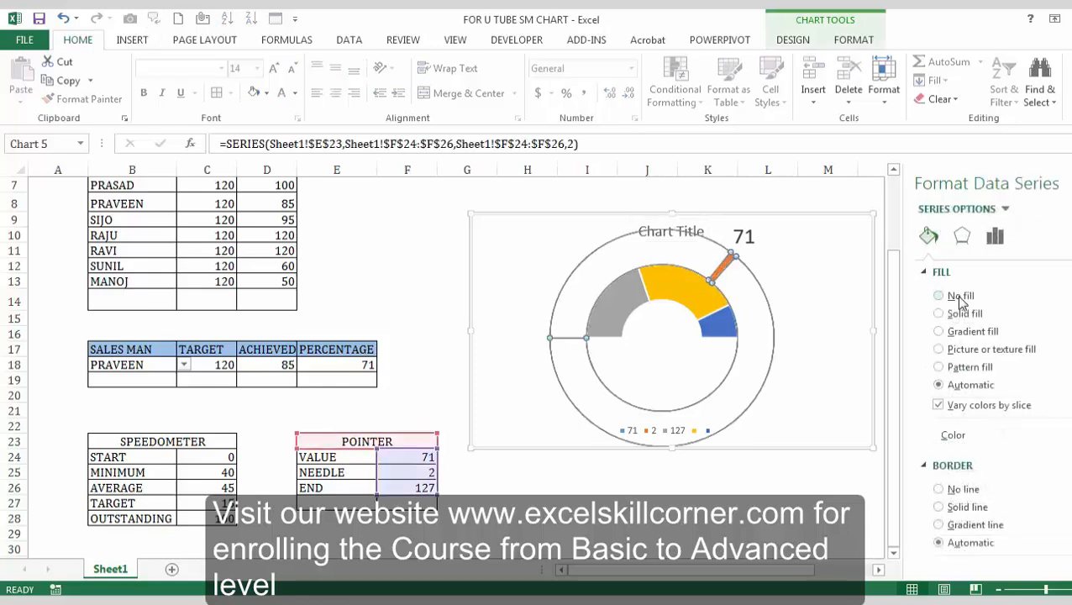
{"action": "left_click", "coordinate": [841, 311]}
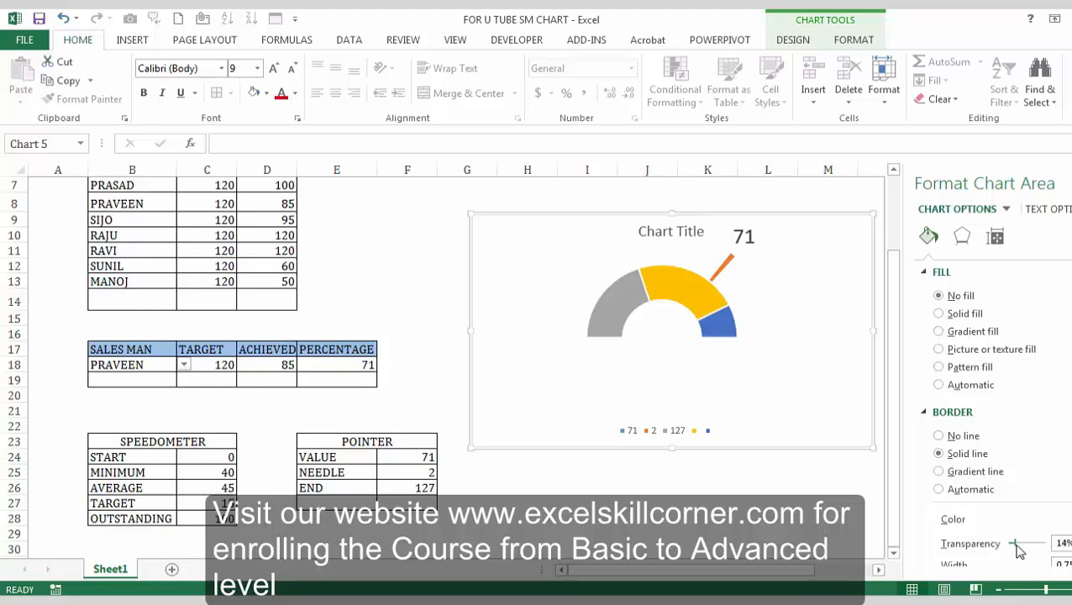
{"action": "left_click", "coordinate": [703, 489]}
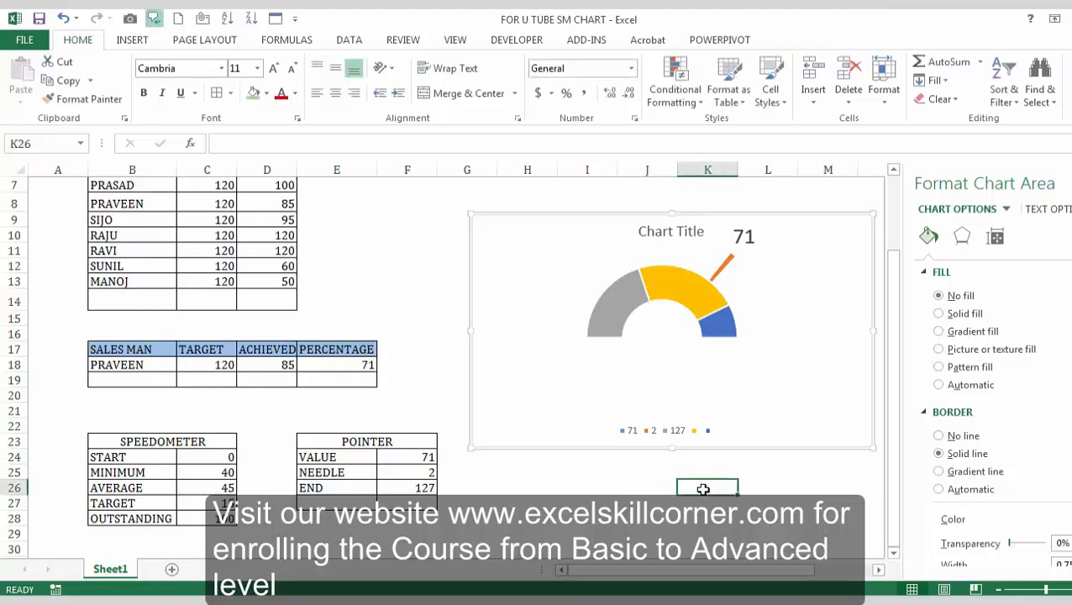
Link cell J16, inside the dial's opening, to the PERCENTAGE value with the formula =E18.
{"action": "key", "text": "Up"}
{"action": "key", "text": "Up"}
{"action": "key", "text": "Up"}
{"action": "key", "text": "Up"}
{"action": "key", "text": "Up"}
{"action": "key", "text": "Up"}
{"action": "key", "text": "Up"}
{"action": "key", "text": "Up"}
{"action": "key", "text": "Up"}
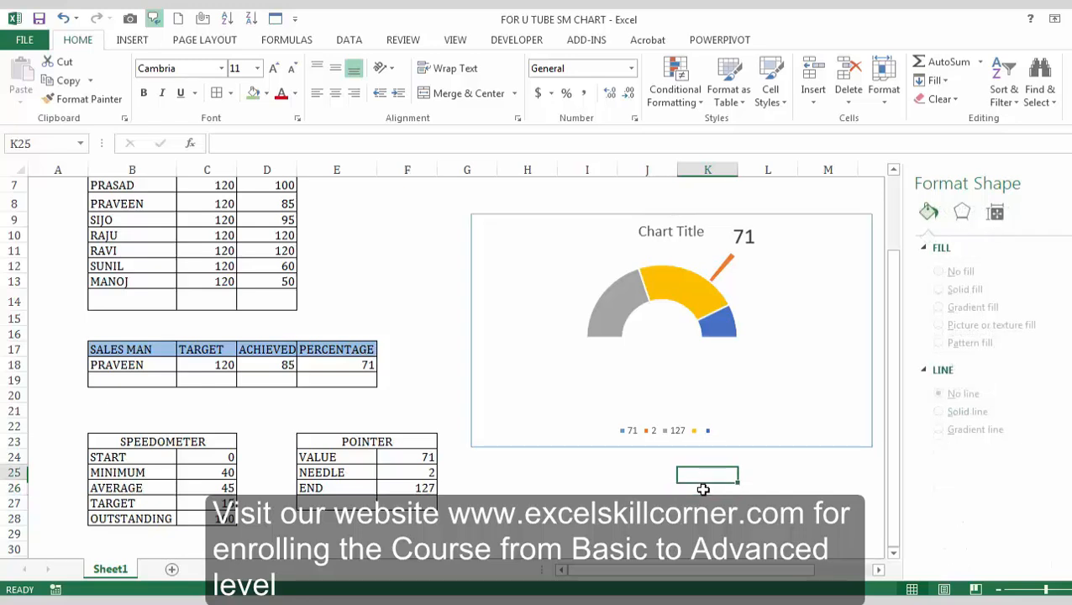
{"action": "key", "text": "Left"}
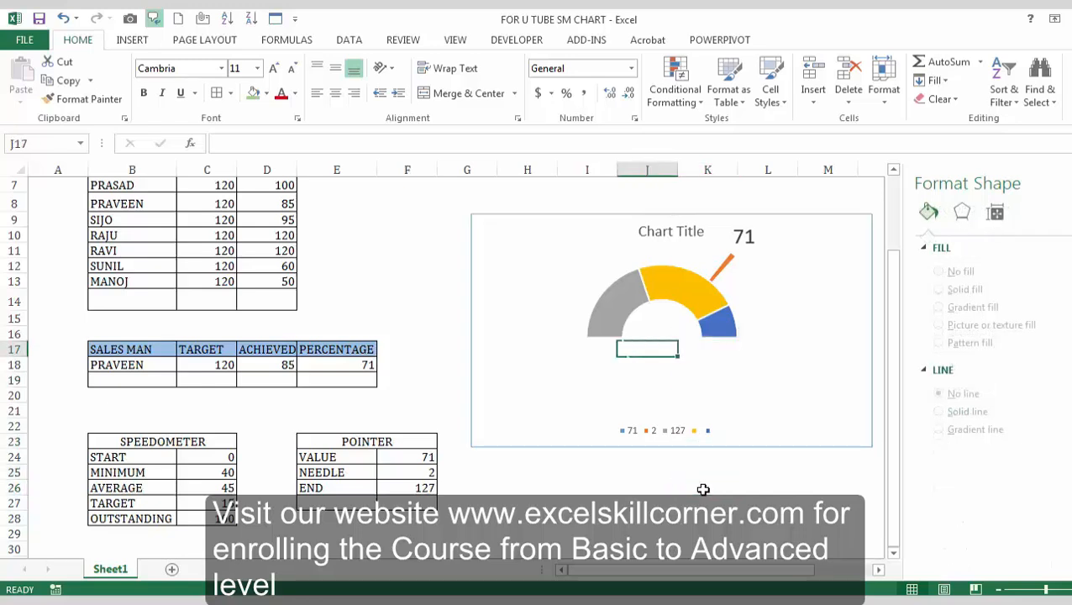
{"action": "key", "text": "Up"}
{"action": "key", "text": "Right"}
{"action": "key", "text": "Left"}
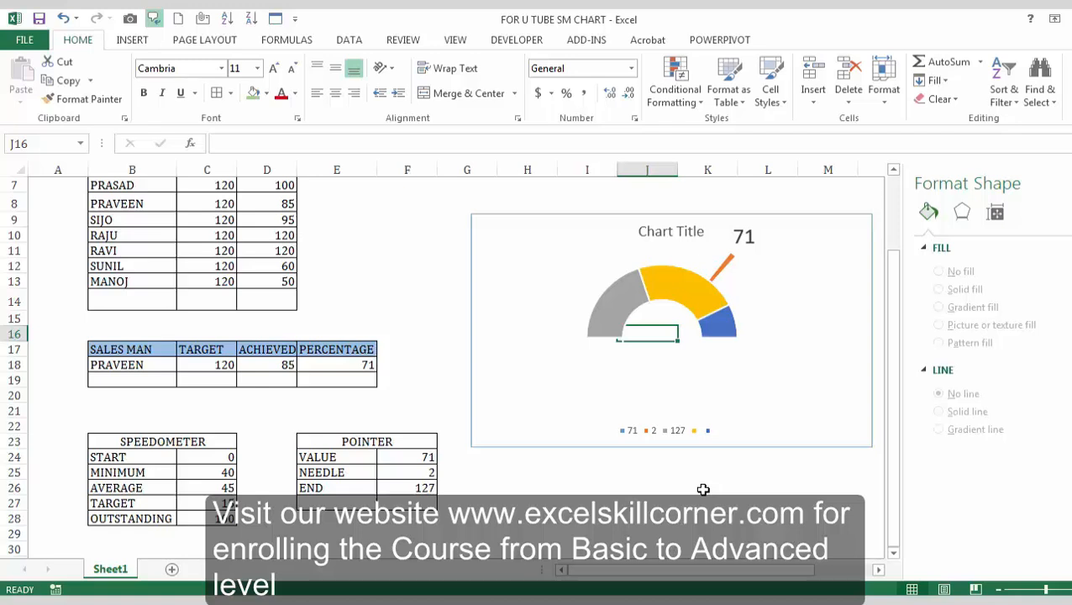
{"action": "key", "text": "Right"}
{"action": "key", "text": "Left"}
{"action": "type", "text": "="}
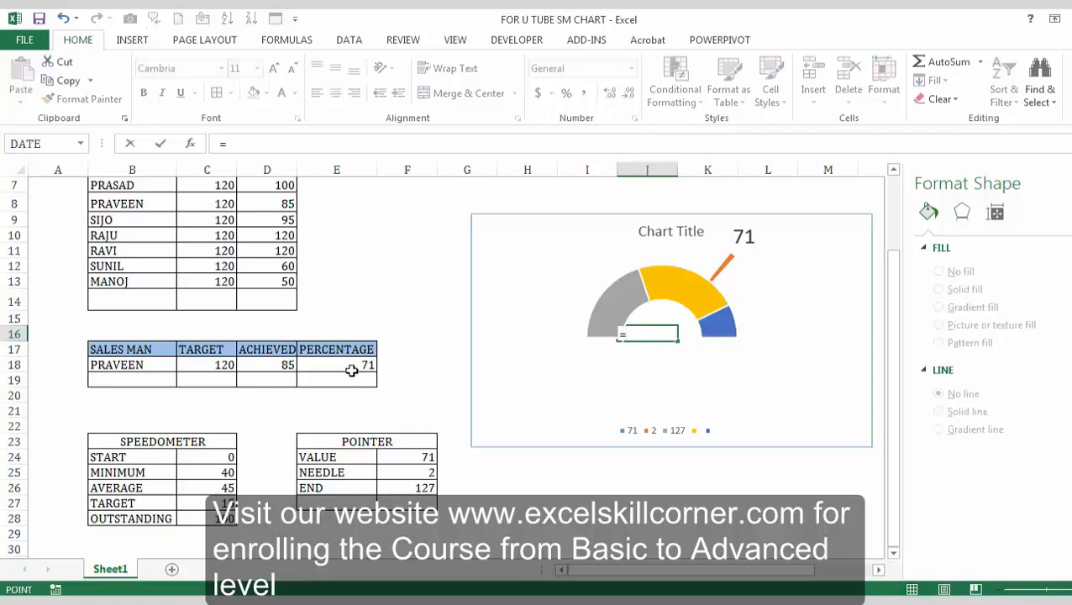
{"action": "left_click", "coordinate": [351, 370]}
{"action": "key", "text": "Return"}
{"action": "key", "text": "Up"}
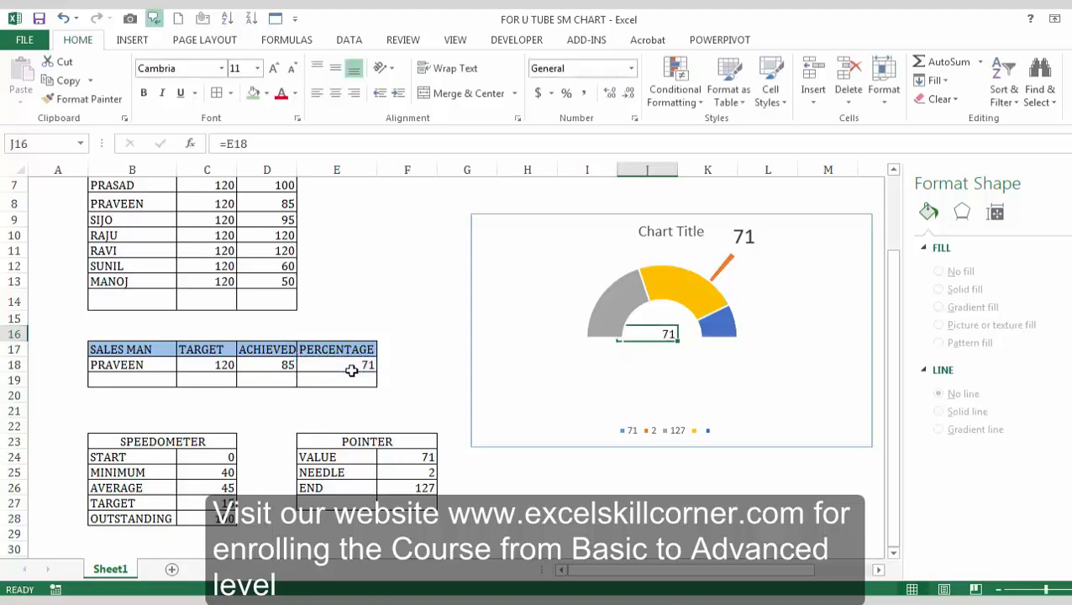
Link cell J10, above the dial, to the selected salesman's name with the formula =B18.
{"action": "key", "text": "Up"}
{"action": "key", "text": "Up"}
{"action": "key", "text": "Up"}
{"action": "key", "text": "Up"}
{"action": "key", "text": "Up"}
{"action": "key", "text": "Up"}
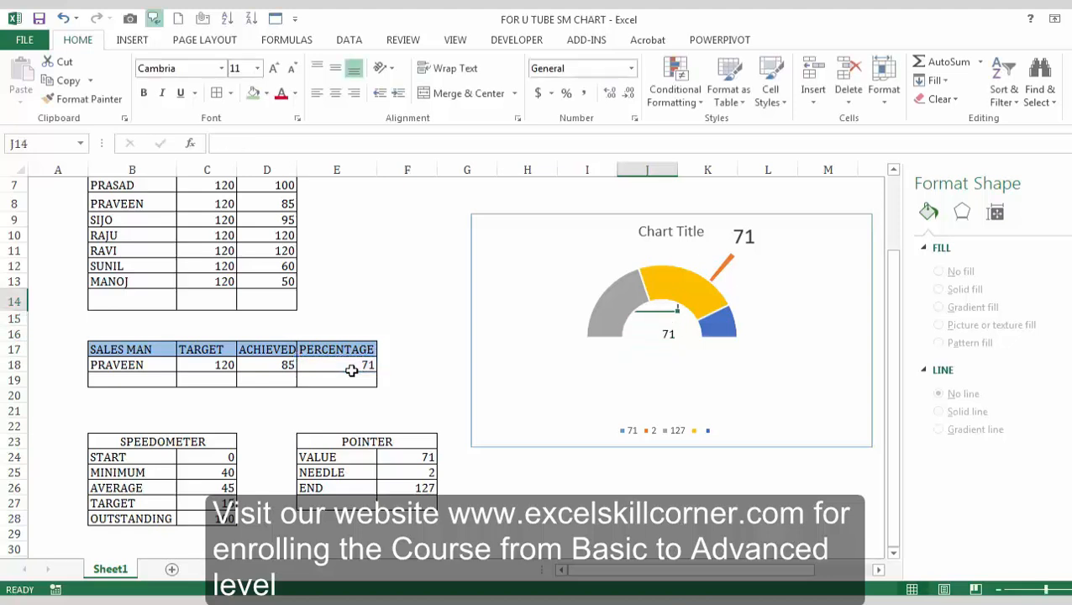
{"action": "type", "text": "="}
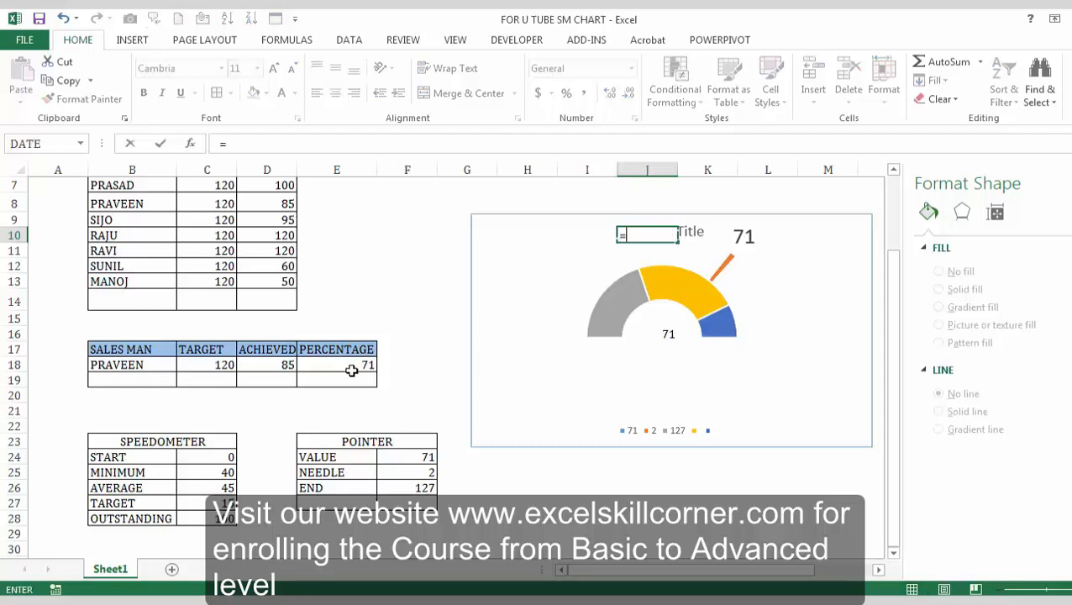
{"action": "left_click", "coordinate": [124, 359]}
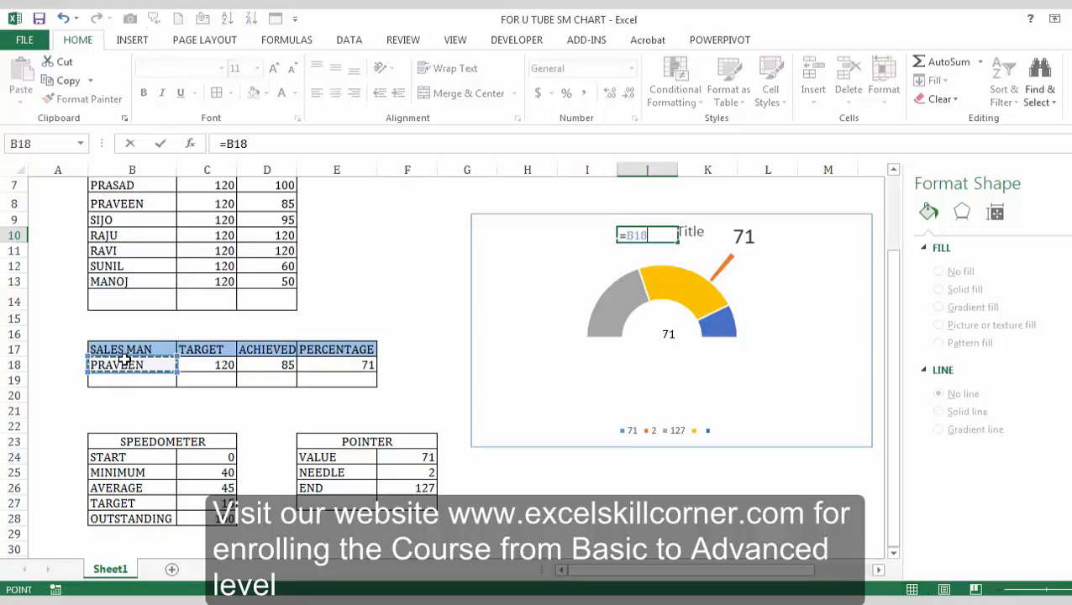
{"action": "key", "text": "Return"}
{"action": "key", "text": "Up"}
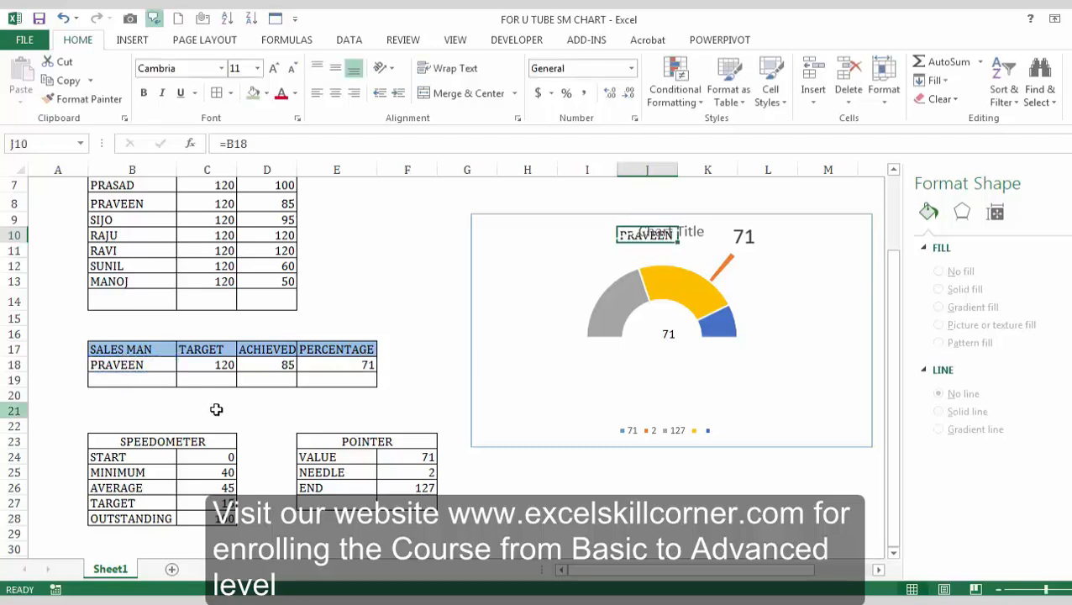
Delete the chart title and shift the chart slightly downward on the sheet.
{"action": "left_click", "coordinate": [700, 232]}
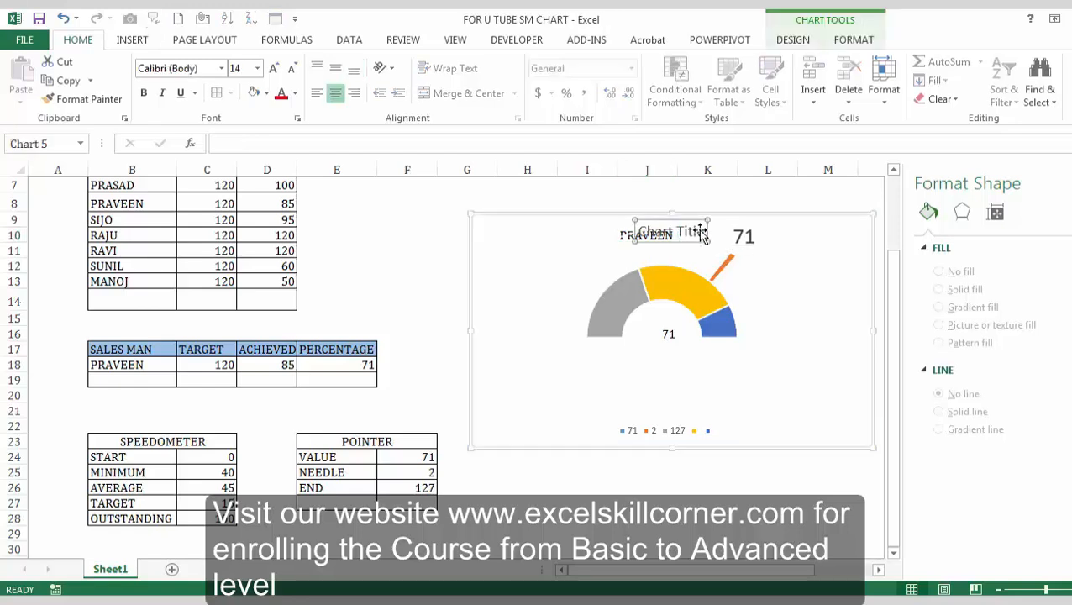
{"action": "left_click", "coordinate": [700, 233]}
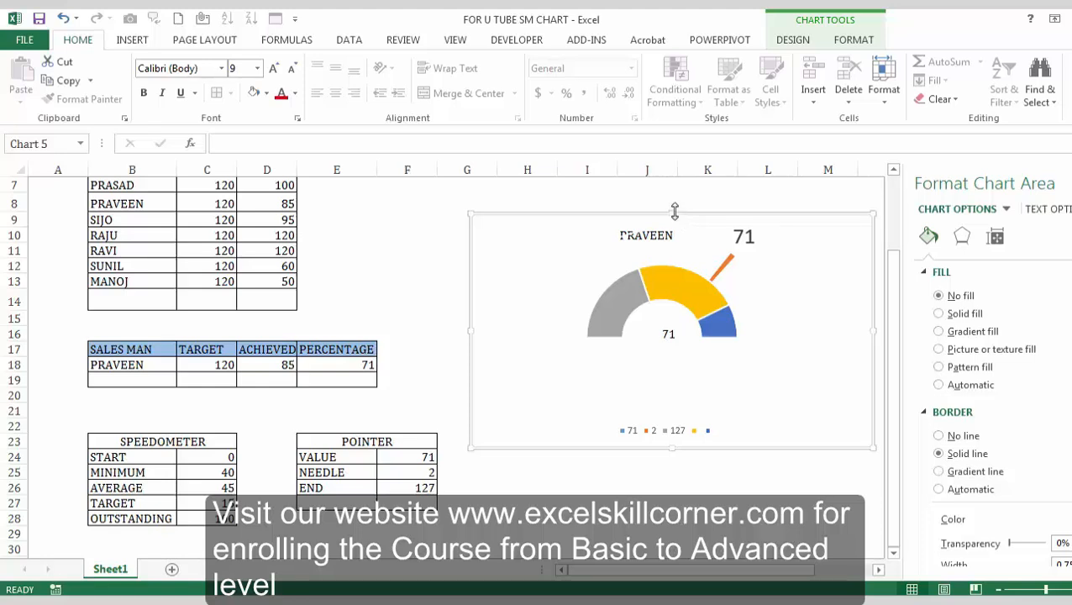
{"action": "mouse_move", "coordinate": [673, 205]}
{"action": "left_mouse_down"}
{"action": "mouse_move", "coordinate": [658, 202]}
{"action": "mouse_move", "coordinate": [682, 212]}
{"action": "mouse_move", "coordinate": [680, 224]}
{"action": "left_mouse_up"}
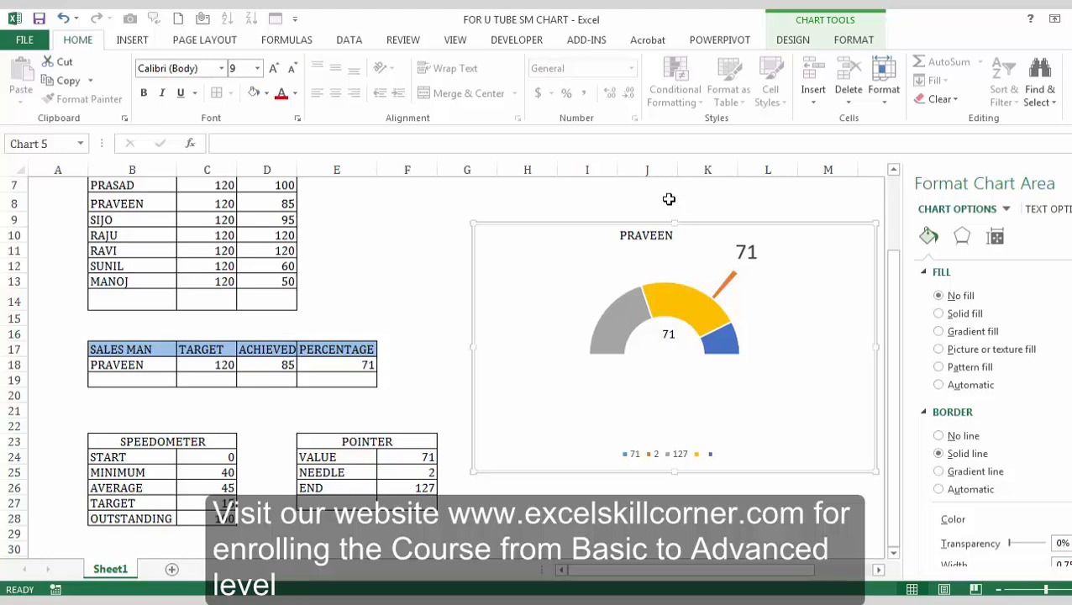
{"action": "left_click", "coordinate": [666, 202]}
{"action": "left_click", "coordinate": [530, 202]}
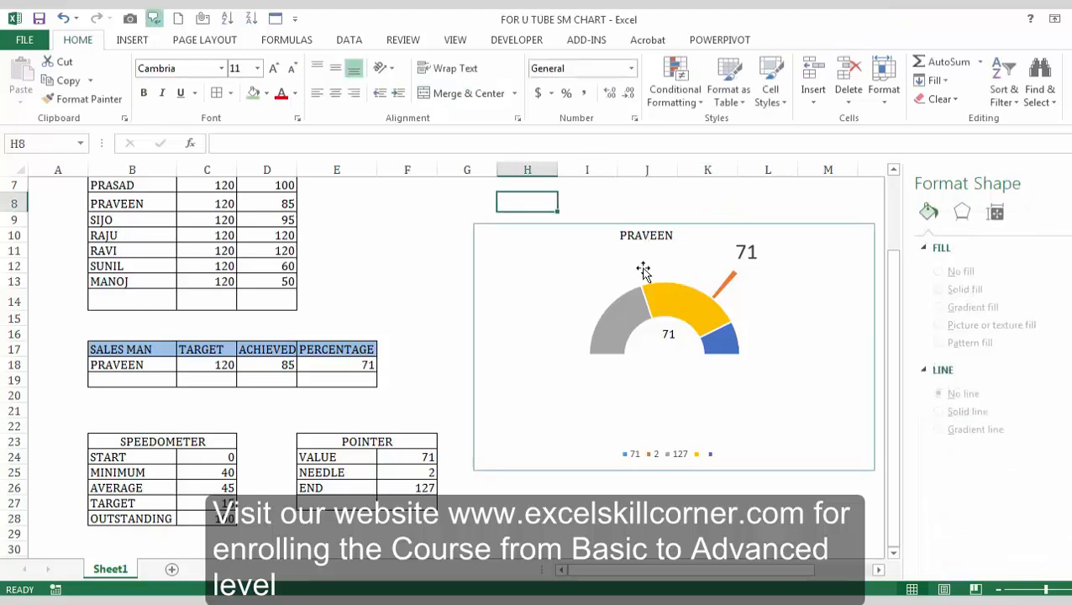
Set the chart area's border to no line.
{"action": "left_click", "coordinate": [619, 225]}
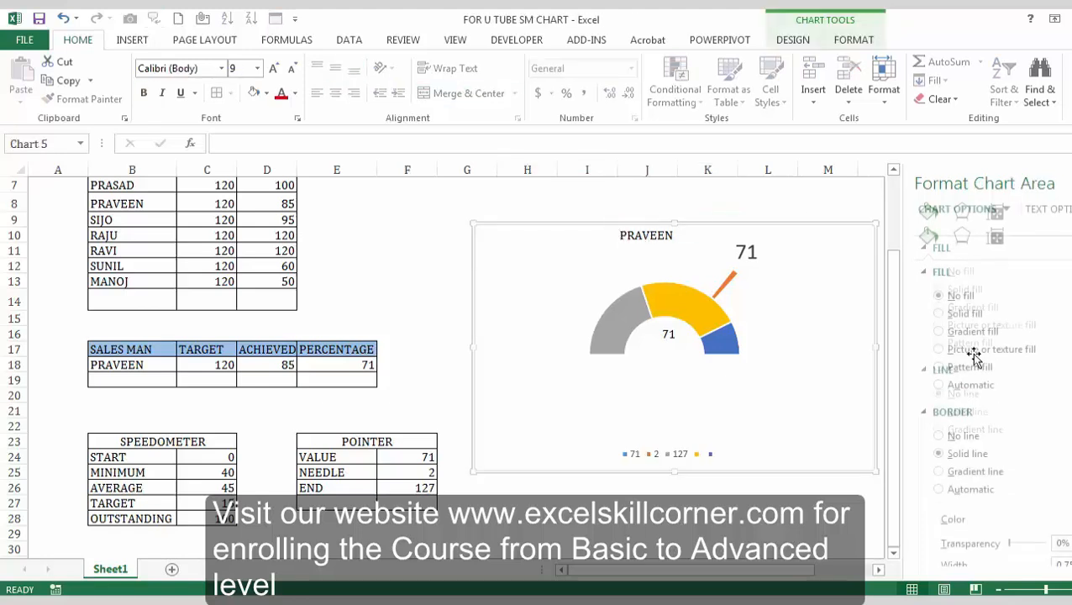
{"action": "left_click", "coordinate": [939, 436]}
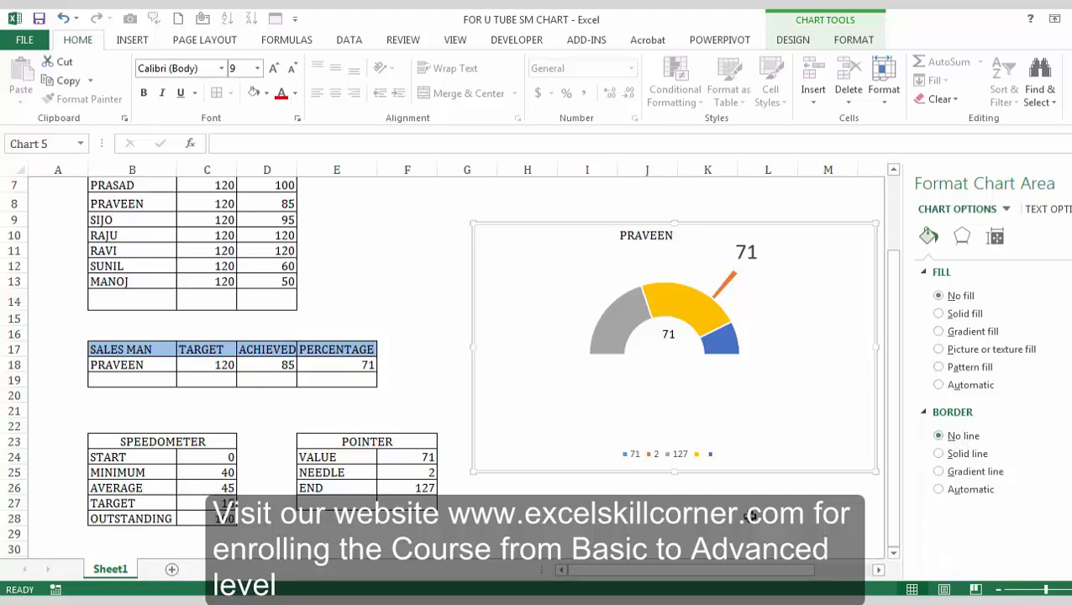
{"action": "left_click", "coordinate": [752, 516]}
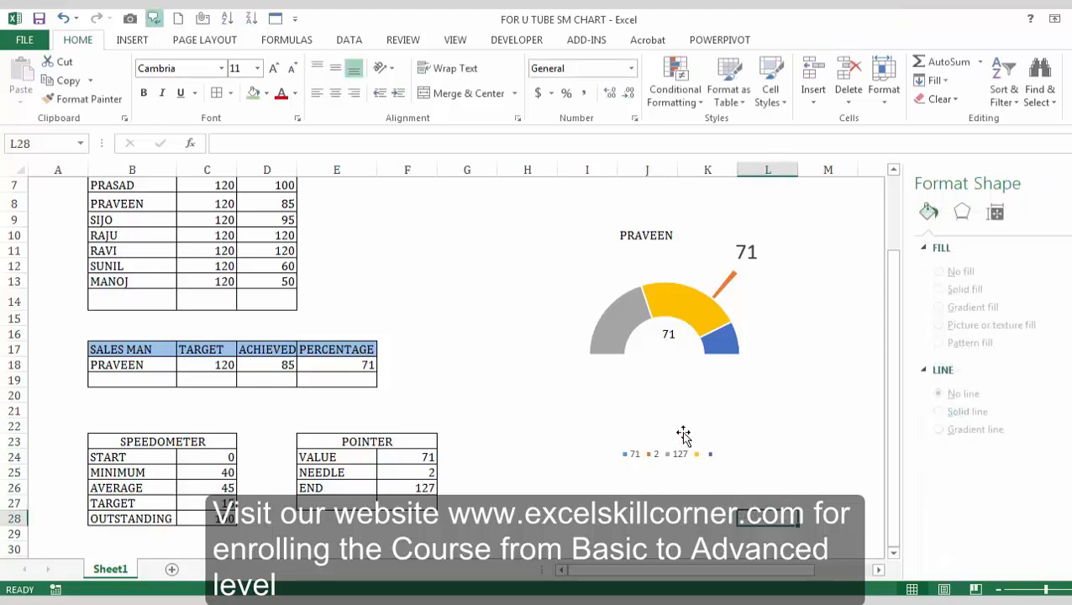
Merge and center cells J10:L10 around the linked salesman name.
{"action": "left_click", "coordinate": [638, 235]}
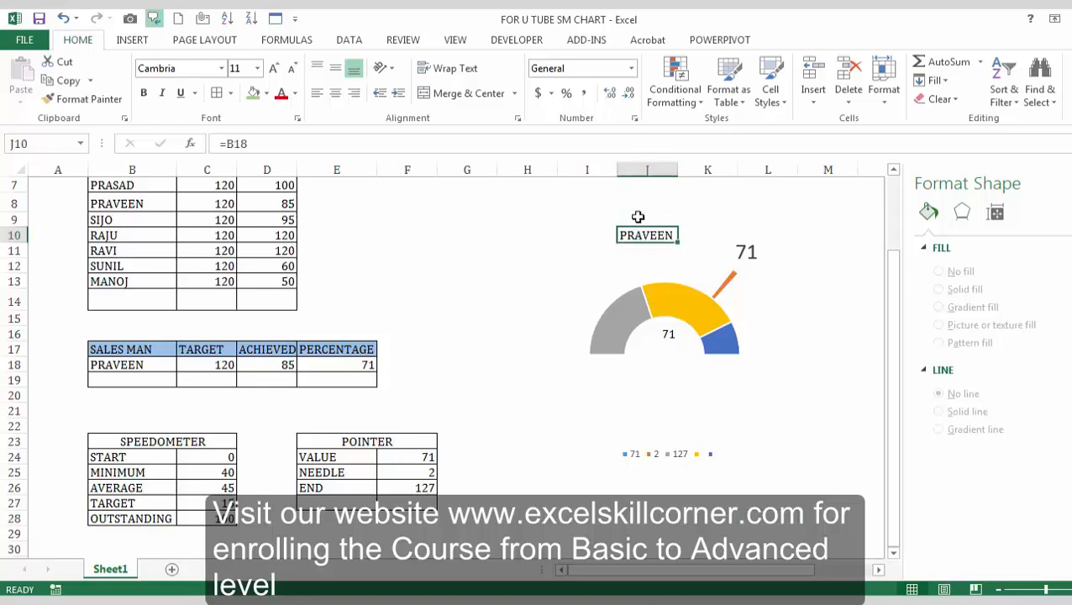
{"action": "key", "text": "shift+Right"}
{"action": "key", "text": "shift+Right"}
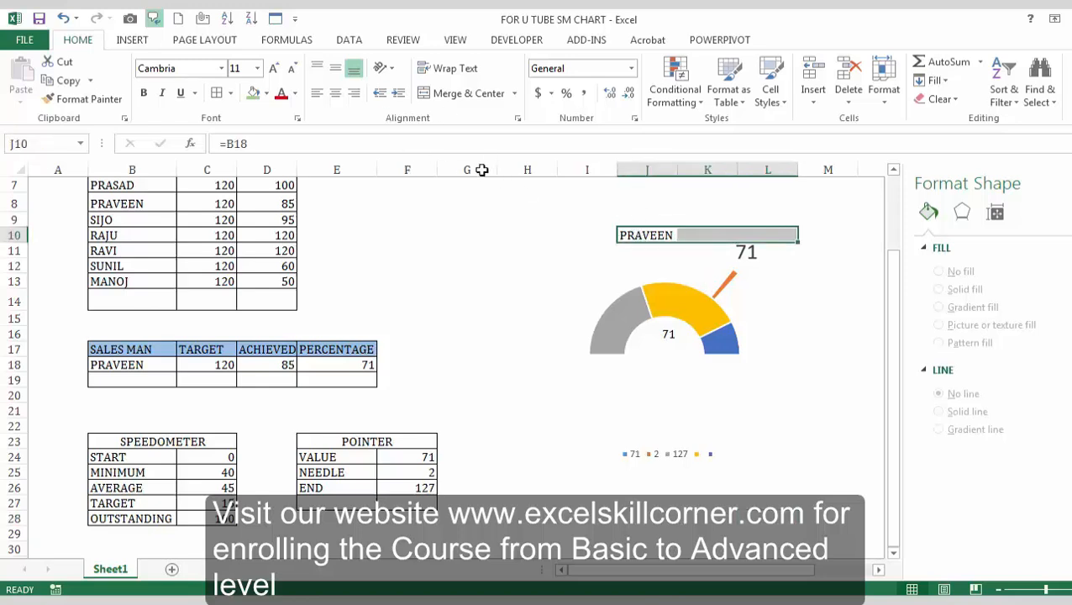
{"action": "left_click", "coordinate": [437, 94]}
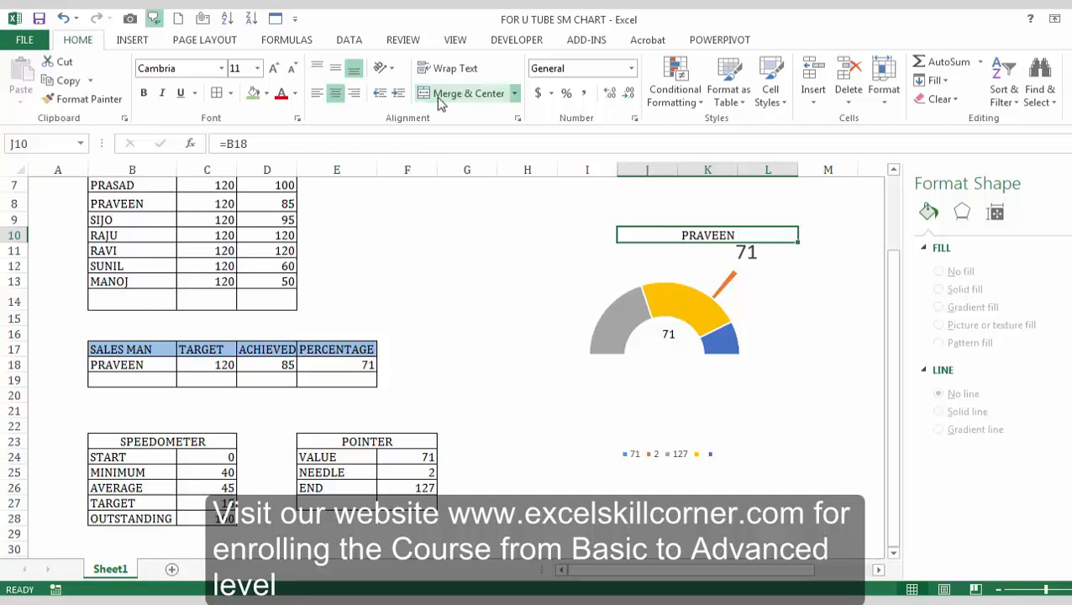
Move the linked salesman name to start at I10, allowing the unmerge, and merge and center it across I10:K10.
{"action": "key", "text": "ctrl+c"}
{"action": "key", "text": "Left"}
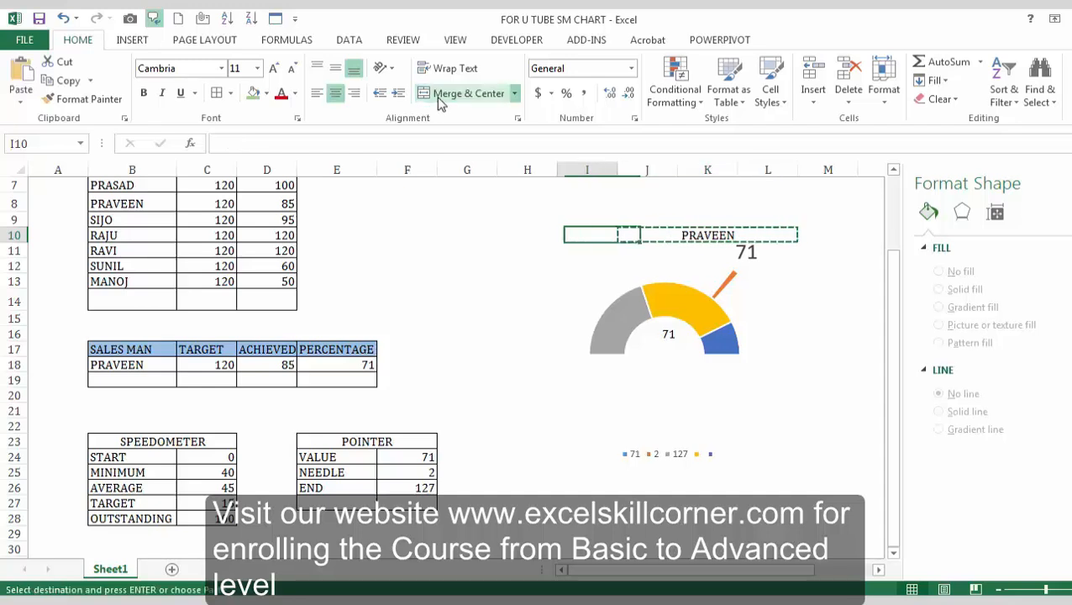
{"action": "key", "text": "ctrl+v"}
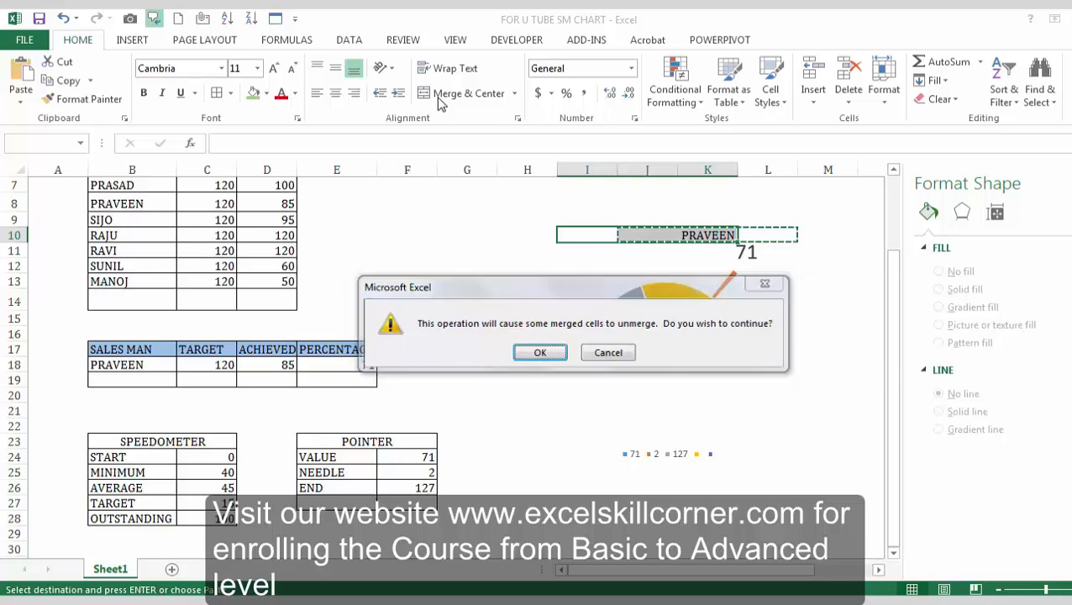
{"action": "key", "text": "Return"}
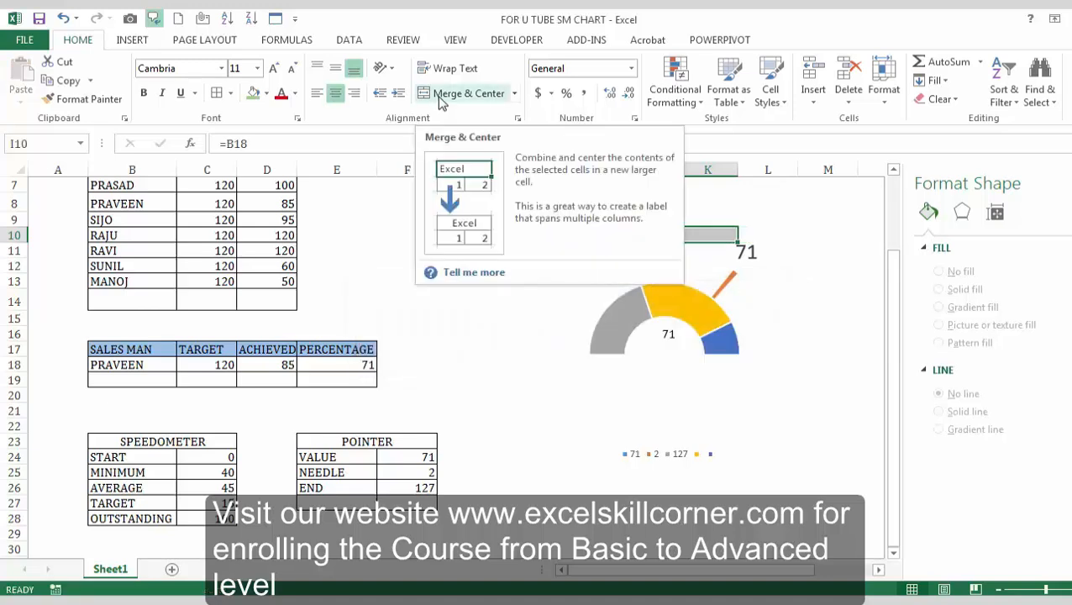
{"action": "left_click", "coordinate": [438, 94]}
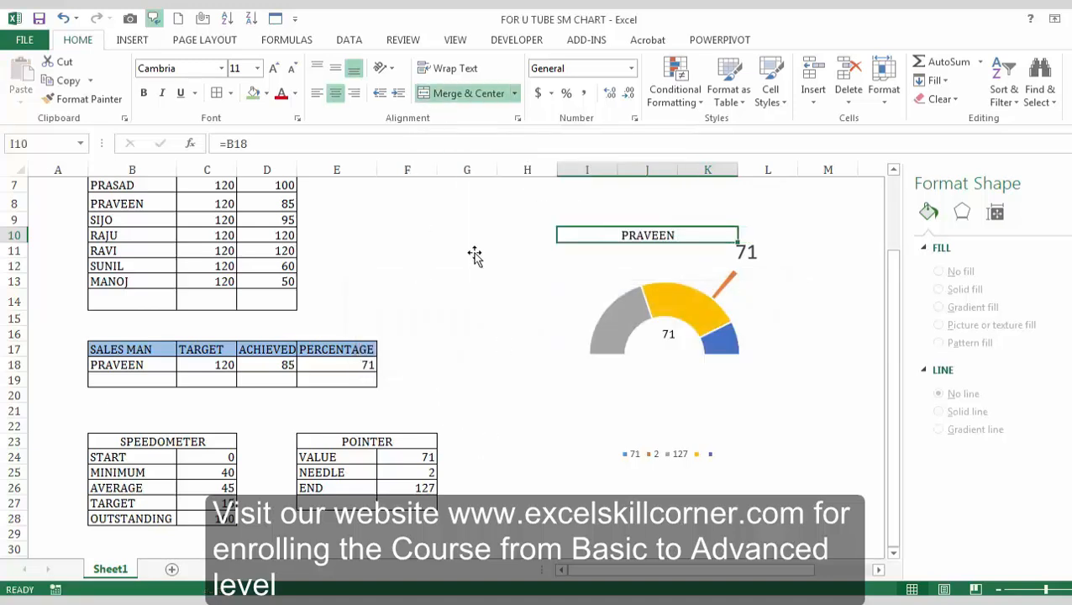
Delete the data label beside the tip of the needle.
{"action": "left_click", "coordinate": [451, 219]}
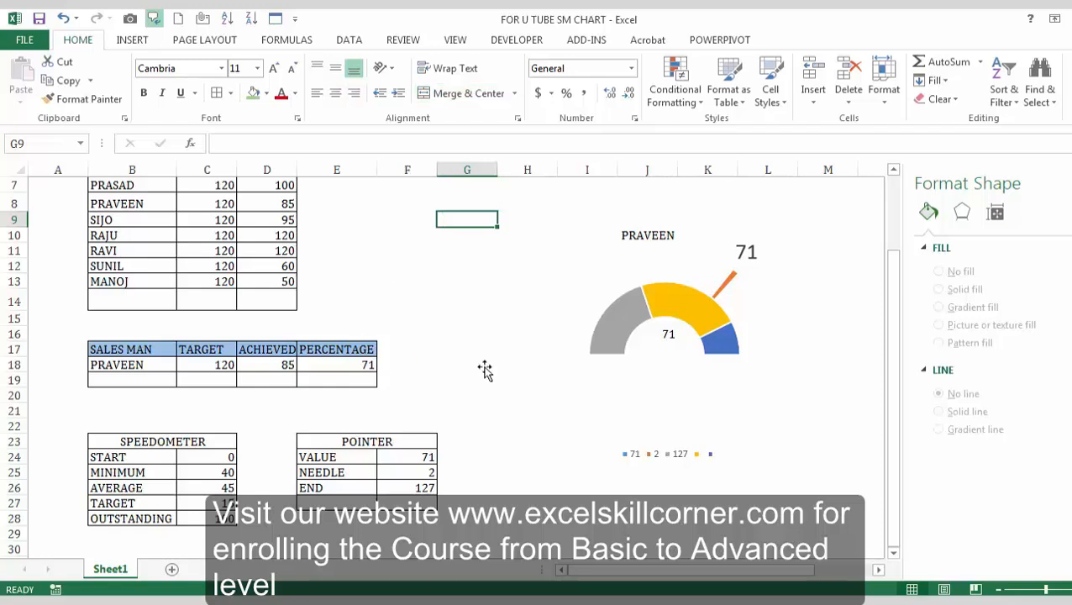
{"action": "left_click", "coordinate": [748, 254]}
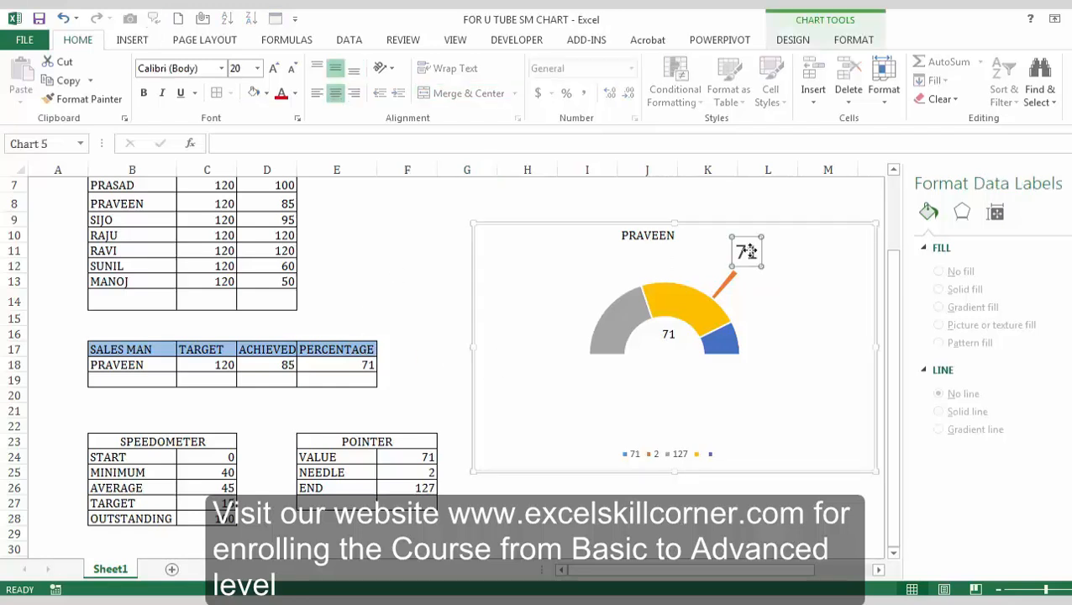
{"action": "key", "text": "Delete"}
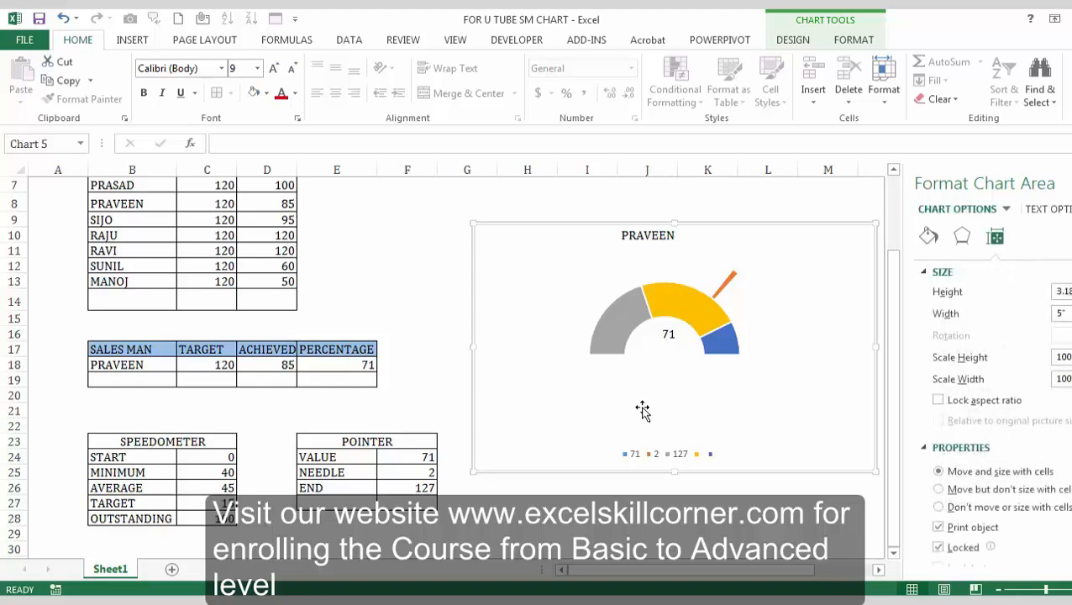
Center the linked percentage in cell J16 and enlarge its font to size 14.
{"action": "left_click", "coordinate": [671, 335]}
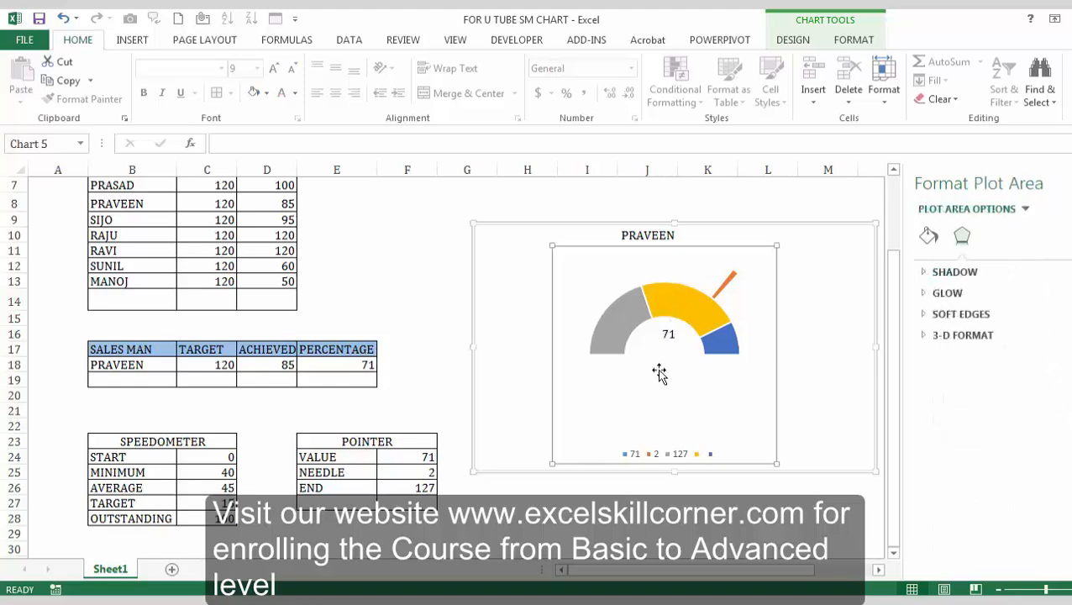
{"action": "left_click", "coordinate": [674, 517]}
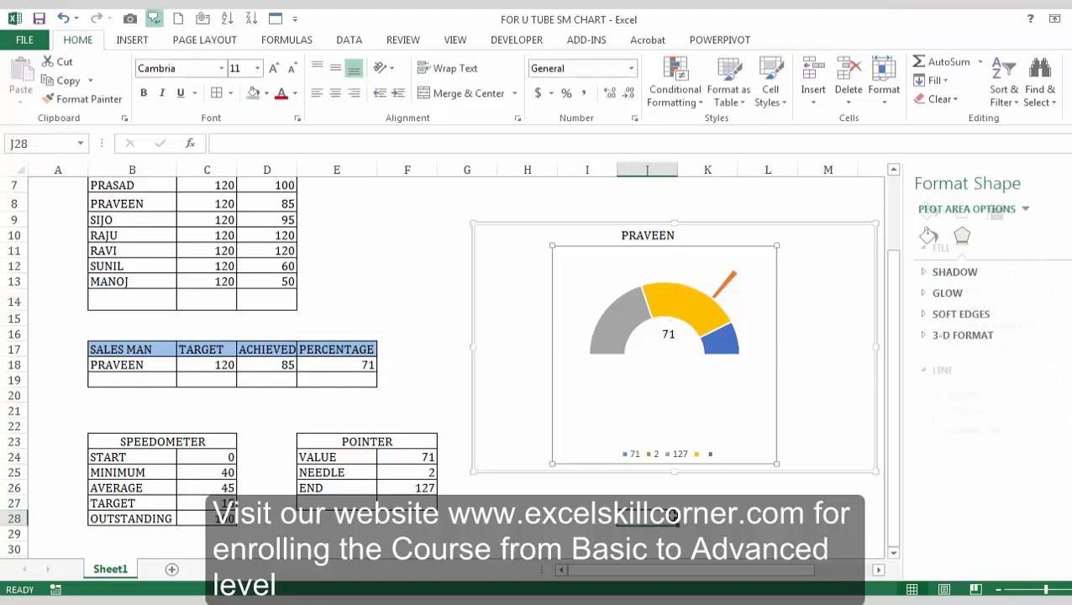
{"action": "key", "text": "ctrl+Up"}
{"action": "key", "text": "Up"}
{"action": "key", "text": "Up"}
{"action": "key", "text": "Up"}
{"action": "key", "text": "Up"}
{"action": "key", "text": "Up"}
{"action": "key", "text": "Up"}
{"action": "key", "text": "Up"}
{"action": "key", "text": "Down"}
{"action": "key", "text": "Down"}
{"action": "key", "text": "Down"}
{"action": "key", "text": "Down"}
{"action": "key", "text": "Down"}
{"action": "key", "text": "Down"}
{"action": "key", "text": "Down"}
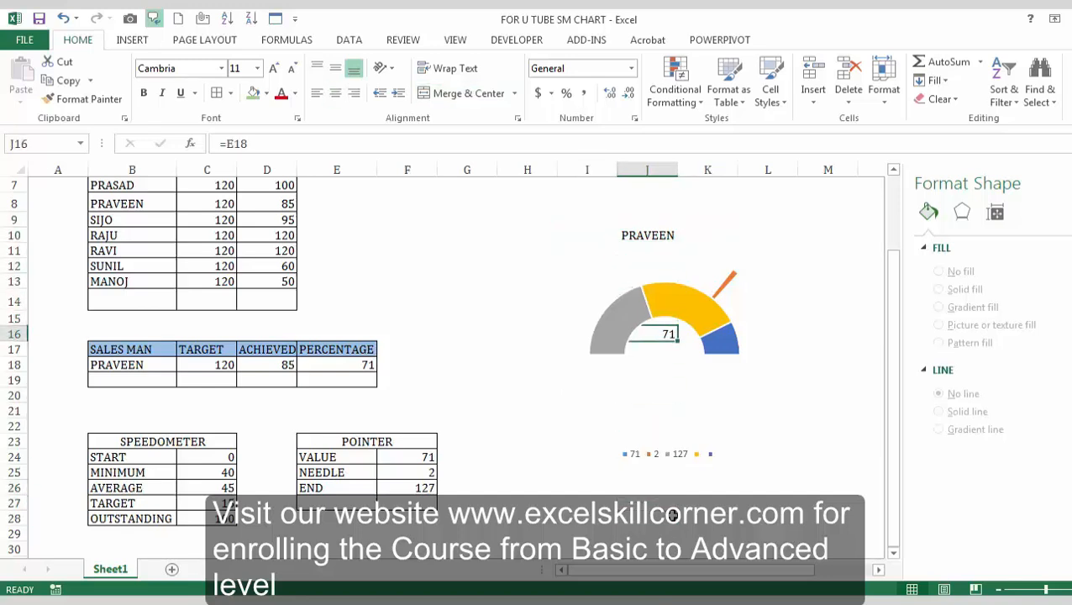
{"action": "left_click", "coordinate": [335, 93]}
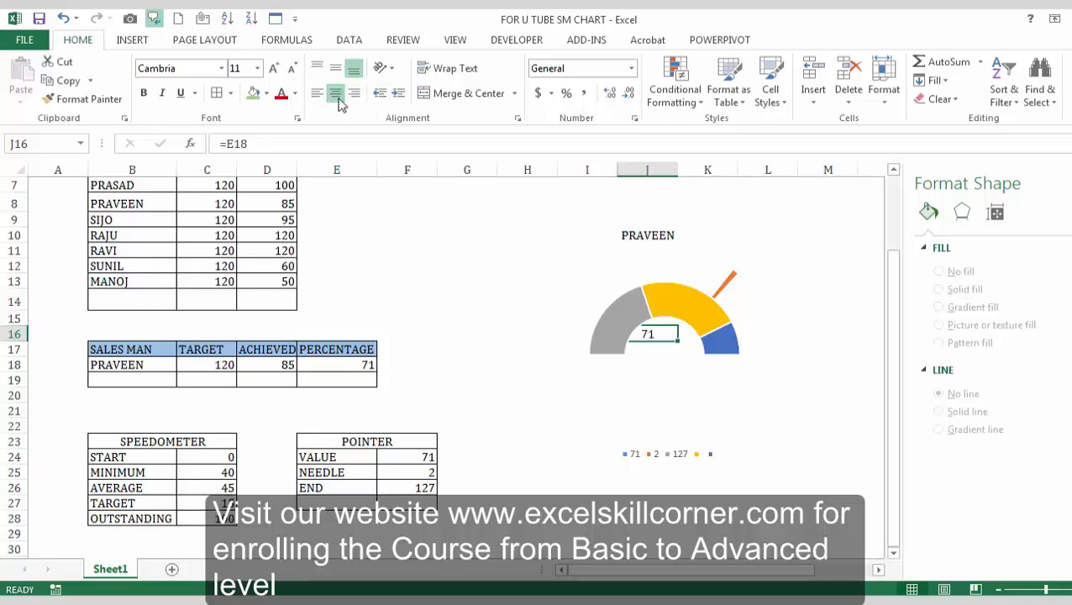
{"action": "left_click", "coordinate": [274, 70]}
{"action": "left_click", "coordinate": [273, 70]}
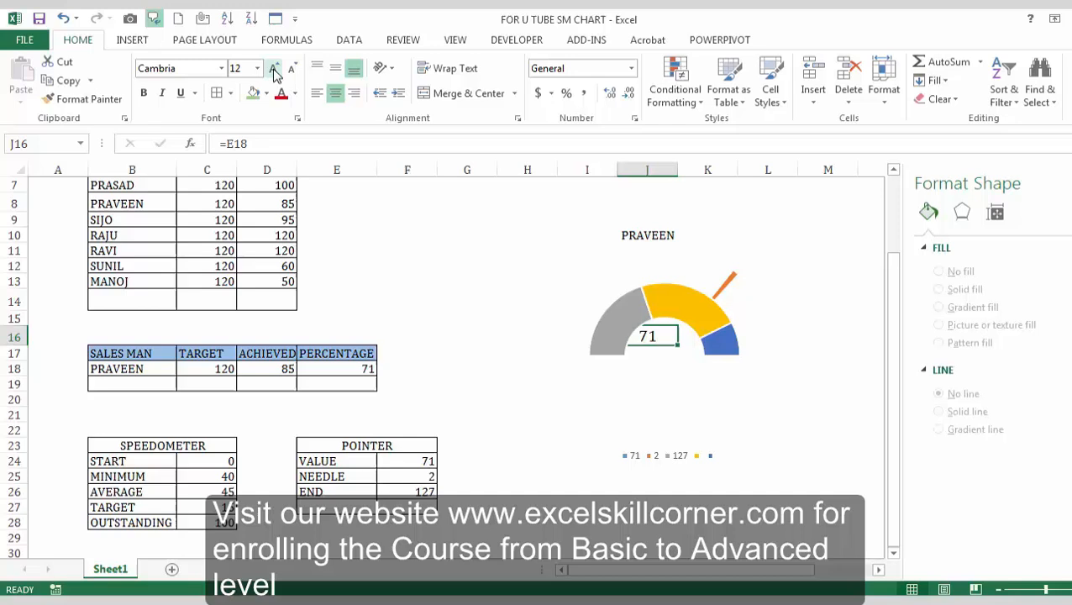
Shift the whole chart slightly left so the half-doughnut is centered around the percentage in J16.
{"action": "left_click", "coordinate": [669, 300]}
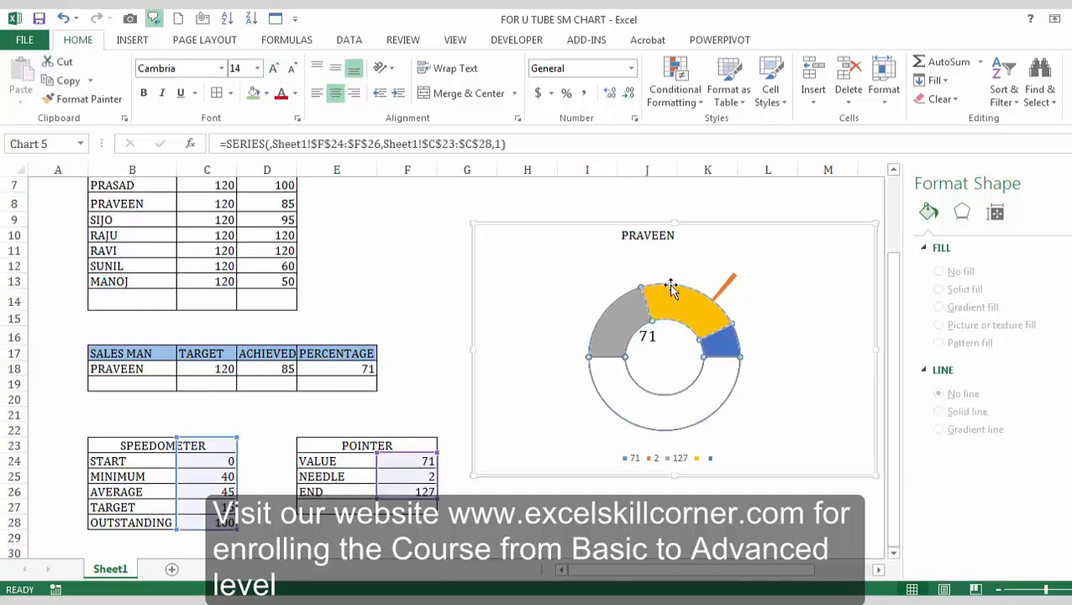
{"action": "left_click", "coordinate": [743, 247]}
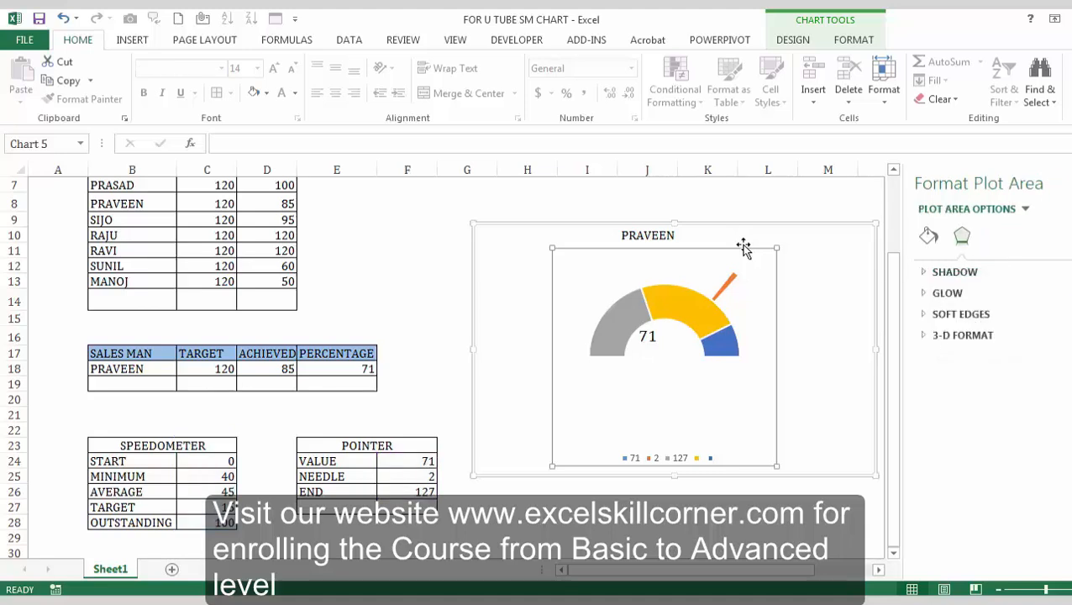
{"action": "left_click_drag", "start_coordinate": [738, 232], "coordinate": [718, 232]}
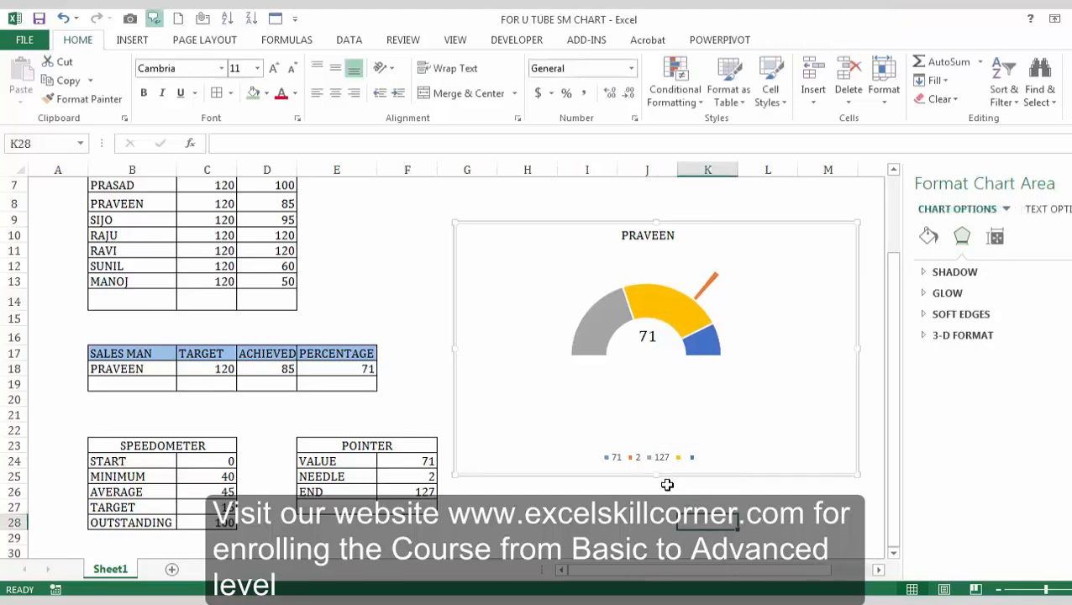
Delete the chart legend below the dial.
{"action": "left_click", "coordinate": [658, 458]}
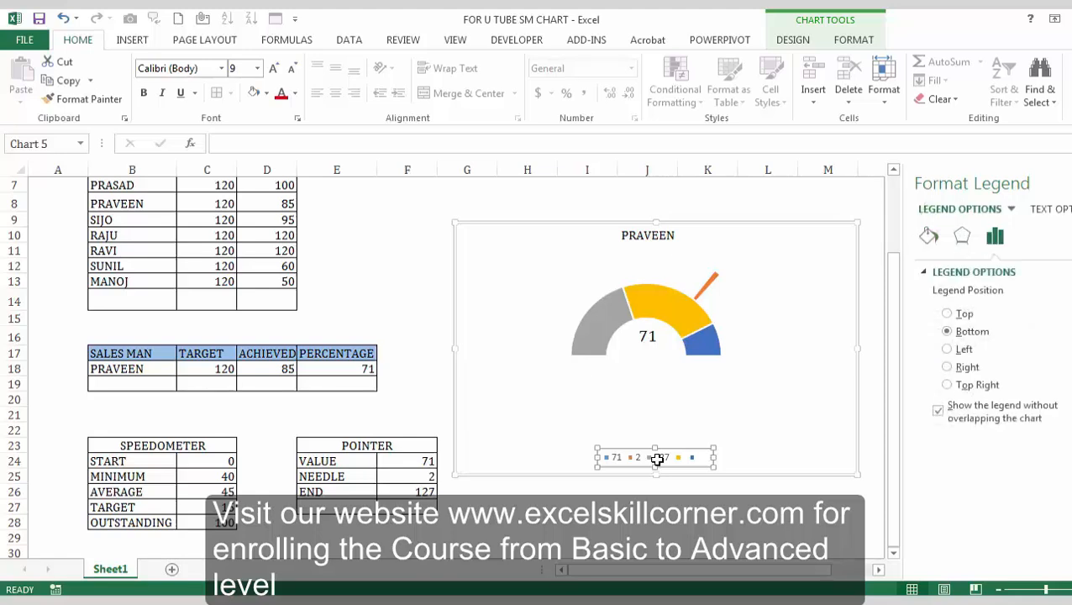
{"action": "key", "text": "Delete"}
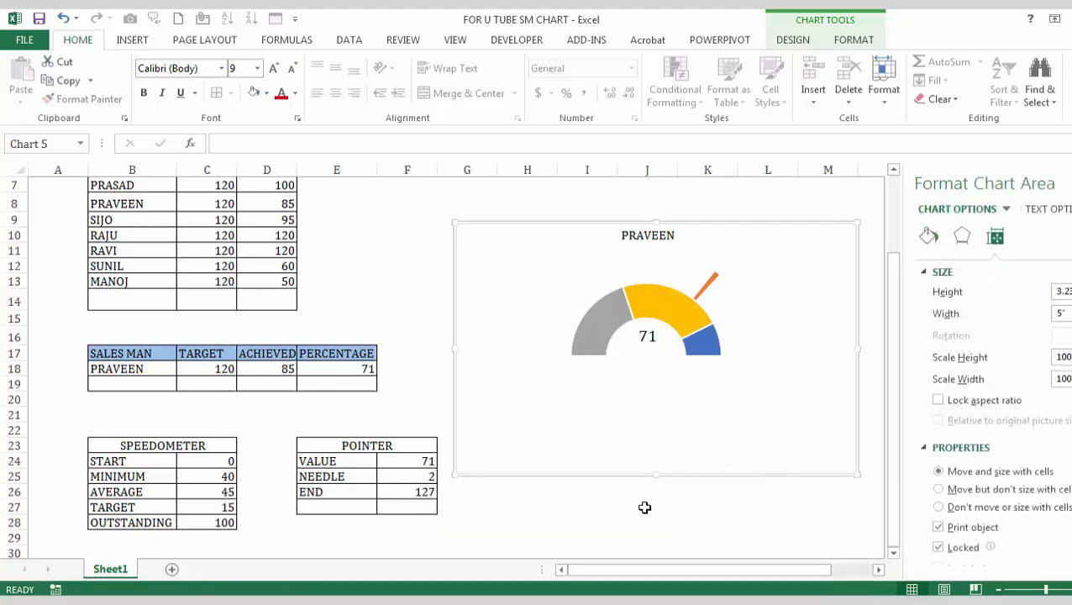
{"action": "left_click", "coordinate": [644, 507]}
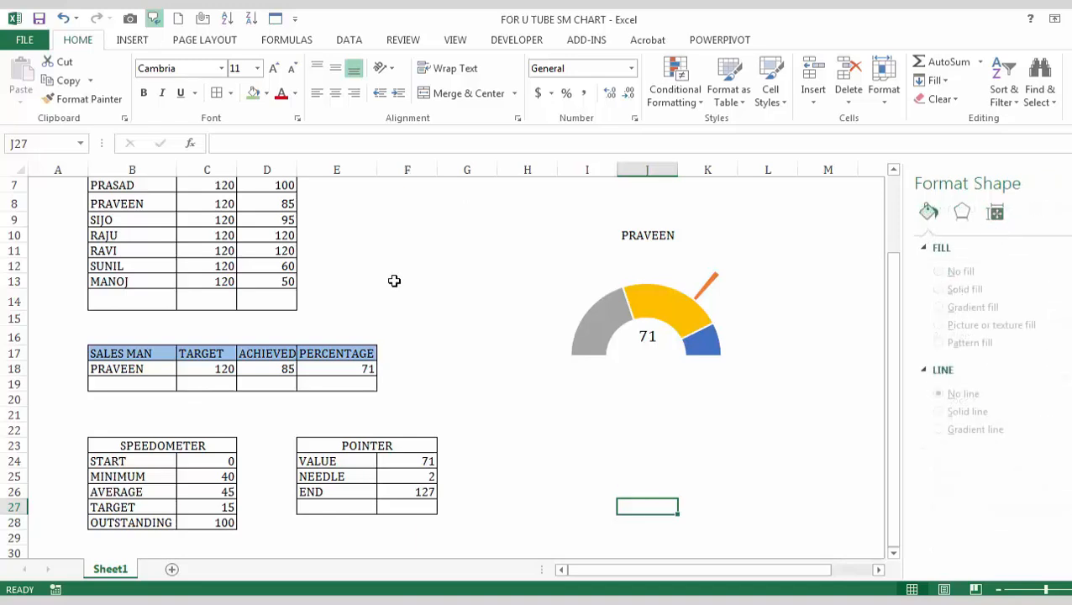
Test the dial by choosing the salesmen from rows 10, 7 and 9 in turn in cell B18.
{"action": "left_click", "coordinate": [153, 375]}
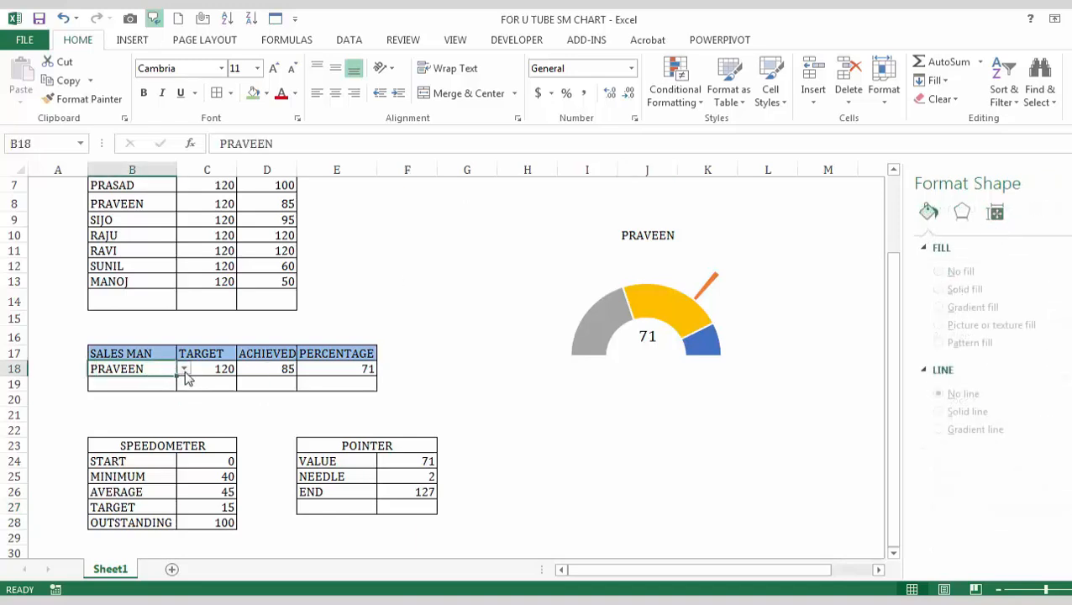
{"action": "left_click", "coordinate": [184, 370]}
{"action": "left_click", "coordinate": [163, 410]}
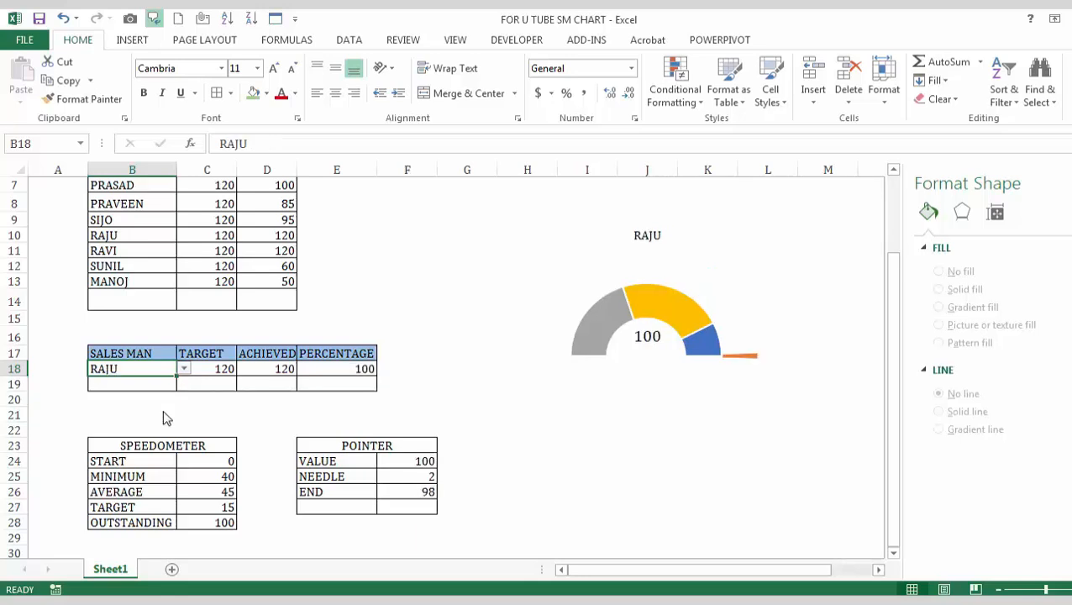
{"action": "left_click", "coordinate": [184, 369]}
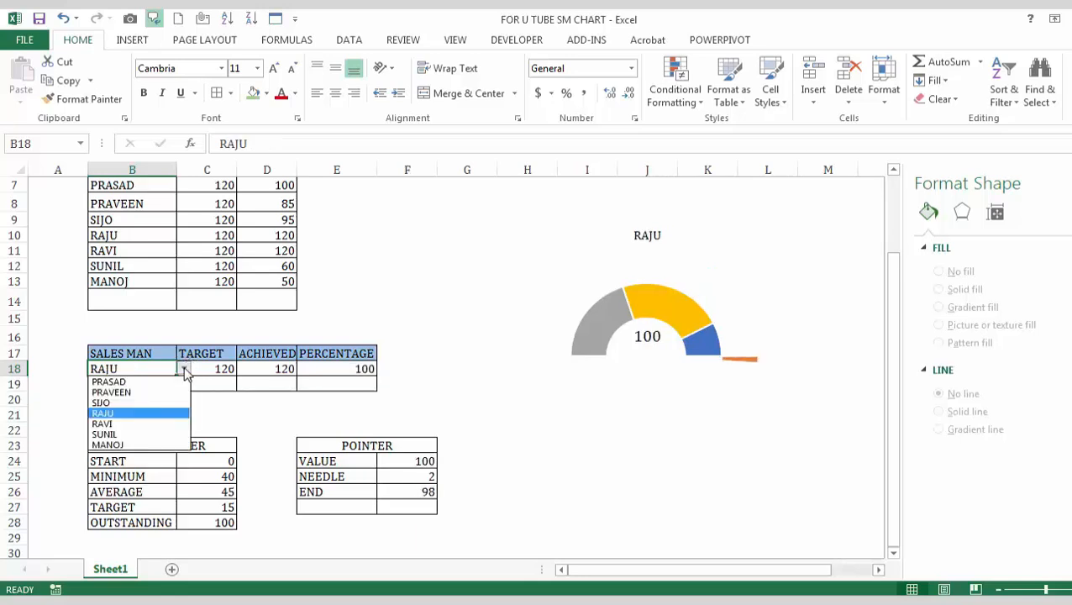
{"action": "left_click", "coordinate": [158, 383]}
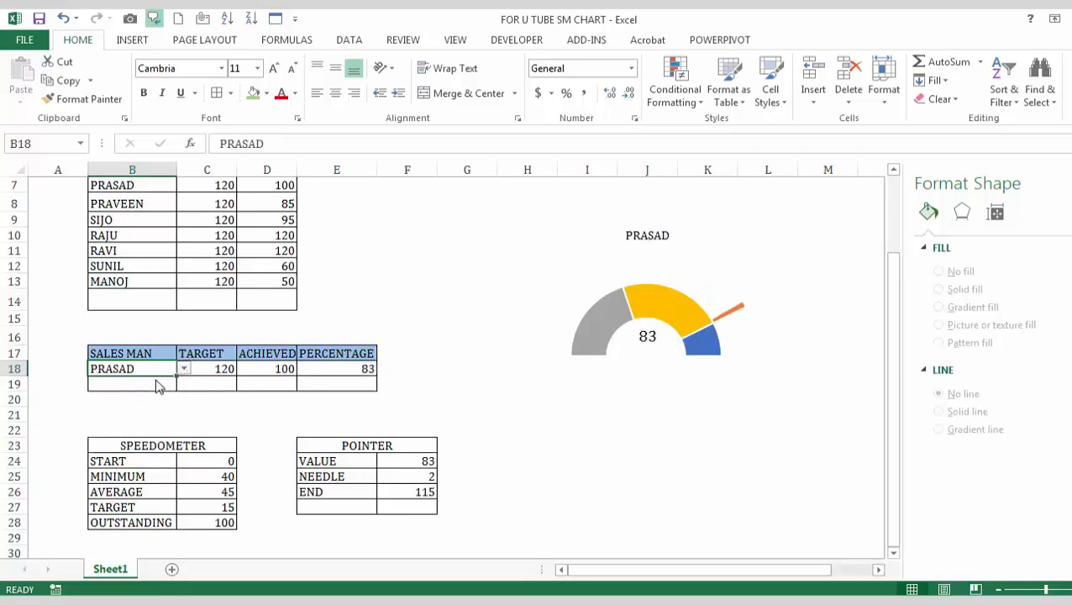
{"action": "left_click", "coordinate": [184, 370]}
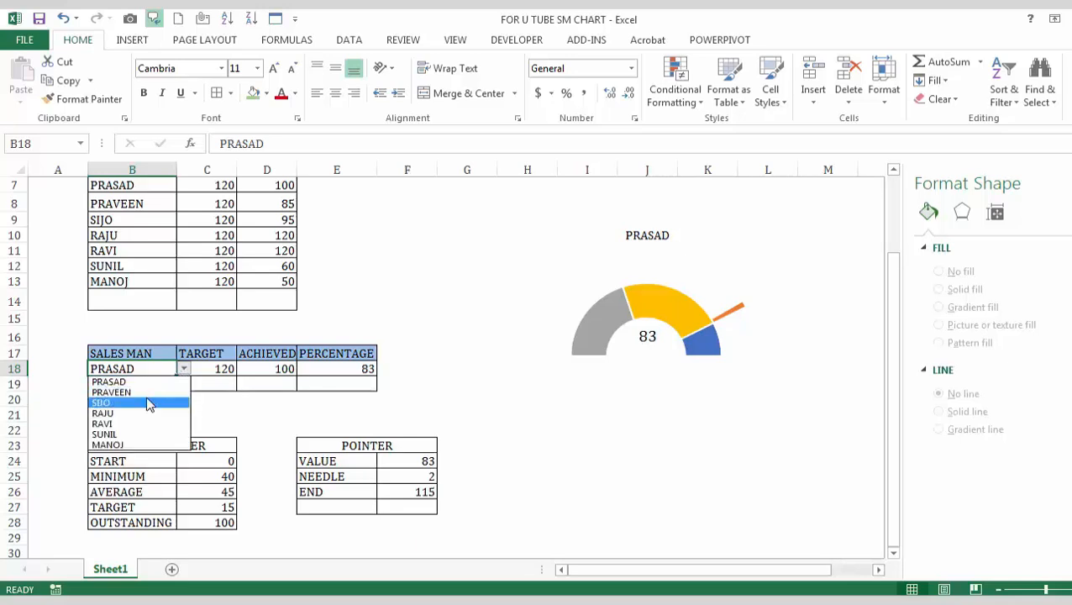
{"action": "left_click", "coordinate": [148, 405]}
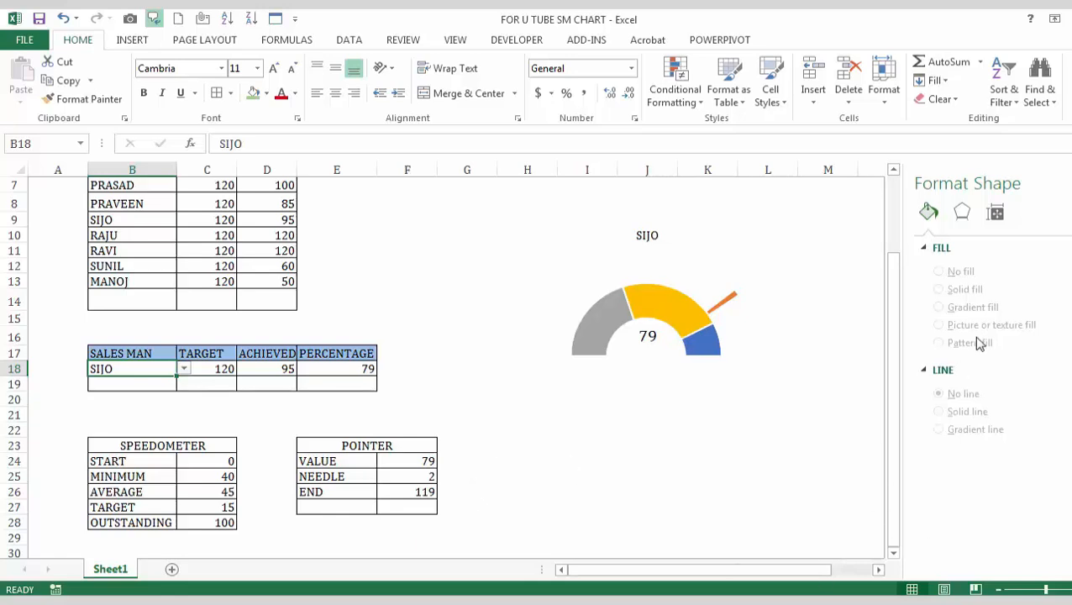
Turn off the Locked property for the chart area.
{"action": "left_click", "coordinate": [996, 213]}
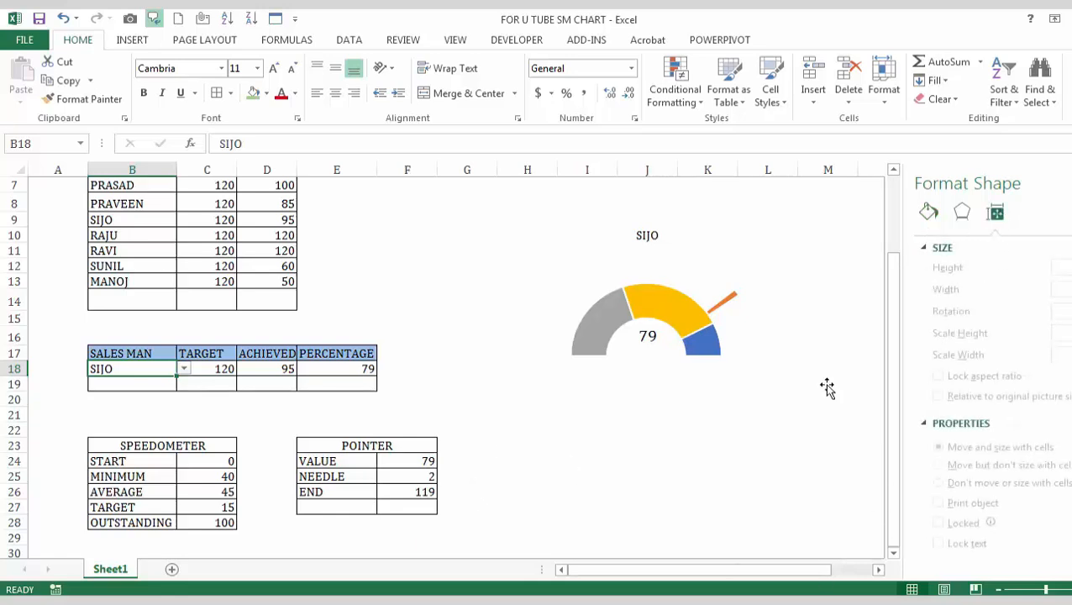
{"action": "left_click", "coordinate": [718, 501]}
{"action": "left_click", "coordinate": [672, 387]}
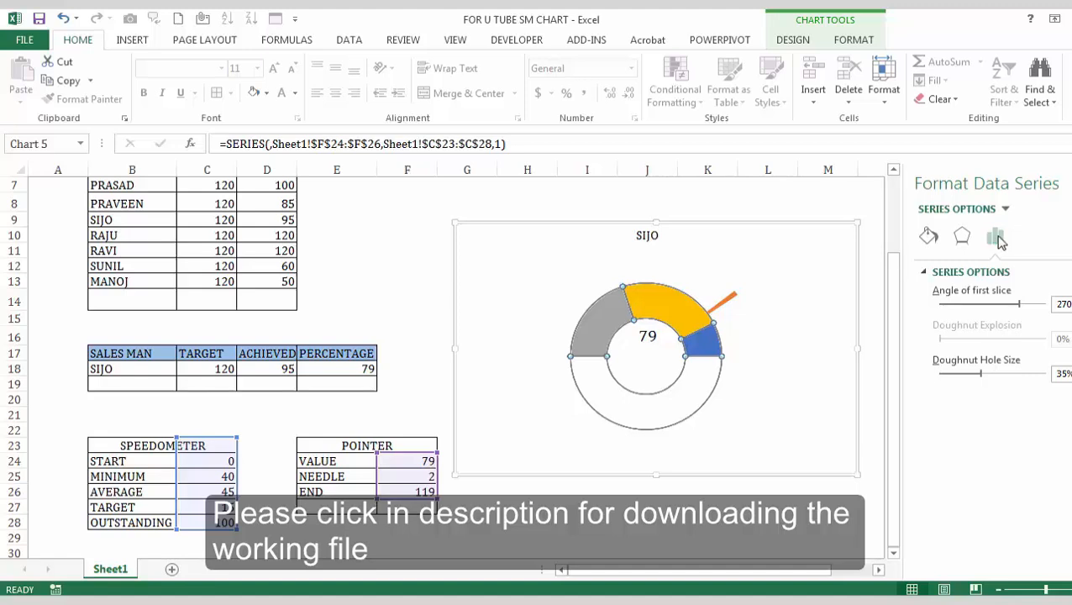
{"action": "left_click", "coordinate": [744, 262]}
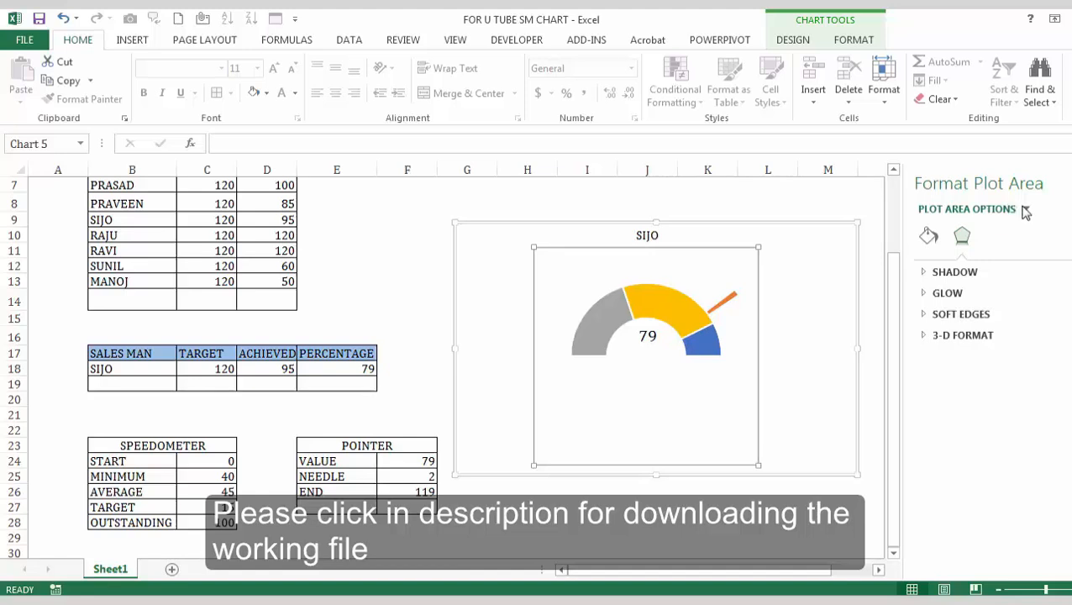
{"action": "left_click", "coordinate": [1026, 209]}
{"action": "left_click", "coordinate": [966, 228]}
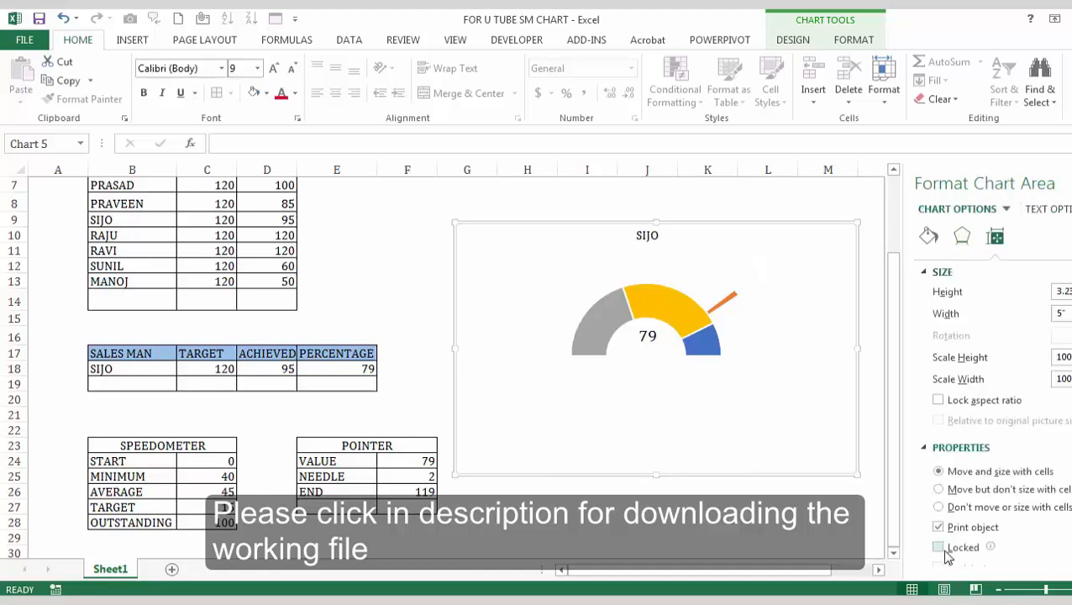
{"action": "left_click", "coordinate": [948, 555]}
{"action": "left_click", "coordinate": [813, 528]}
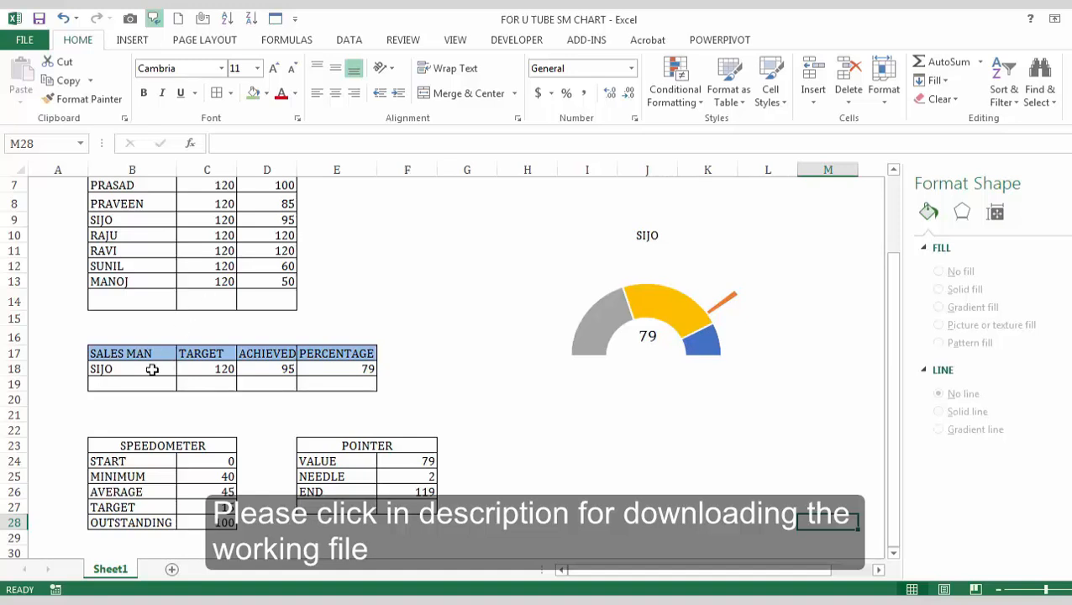
Make sure cell B18 has Locked turned off in its protection settings and apply them.
{"action": "left_click", "coordinate": [152, 370]}
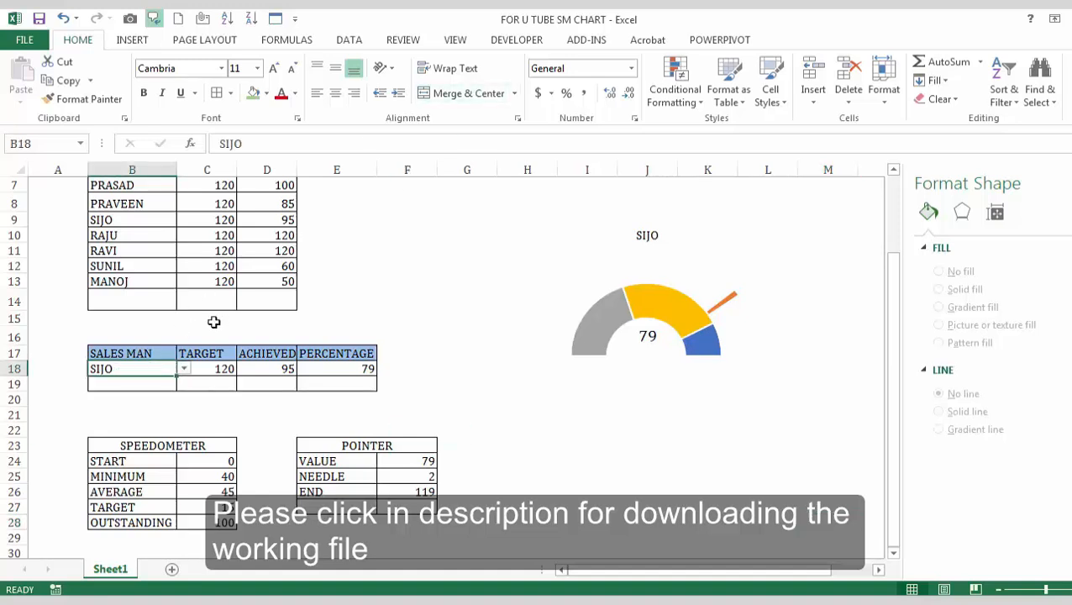
{"action": "right_click", "coordinate": [145, 364]}
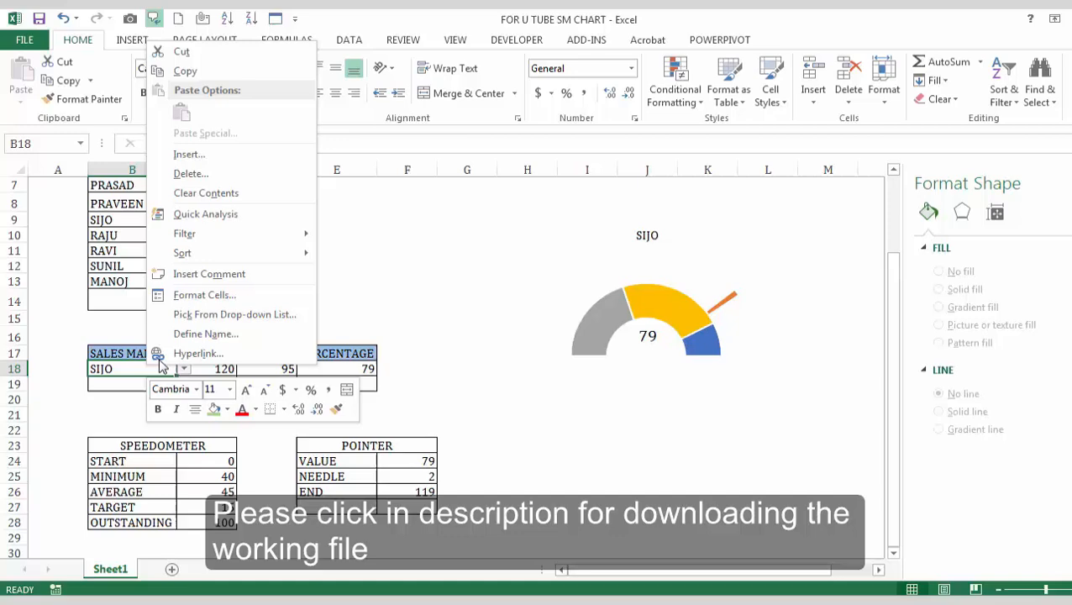
{"action": "left_click", "coordinate": [217, 295]}
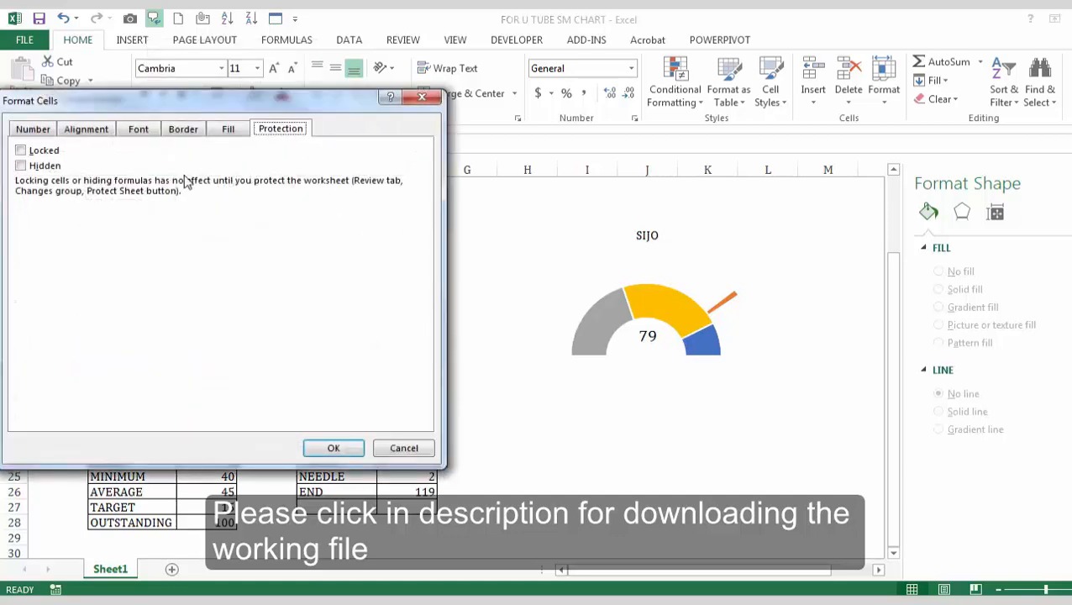
{"action": "left_click", "coordinate": [25, 154]}
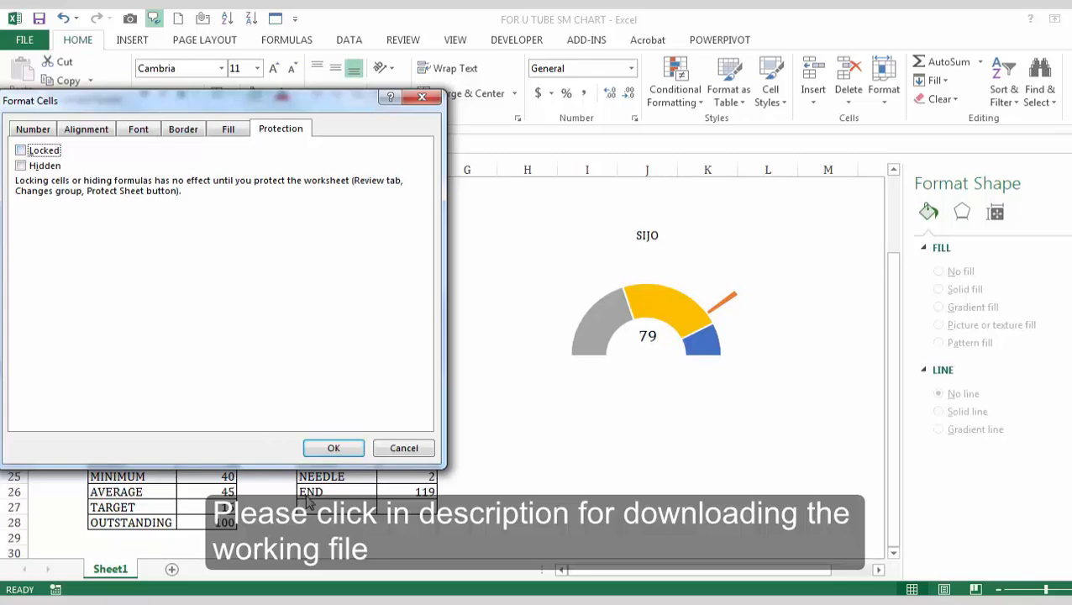
{"action": "left_click", "coordinate": [335, 446]}
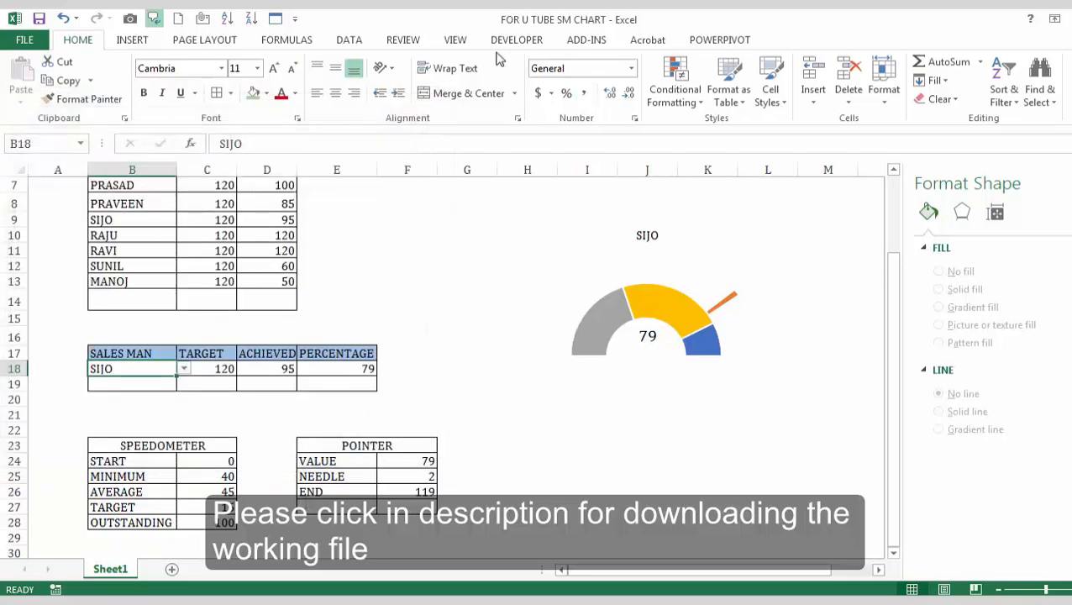
Protect the sheet with a password, allowing selection of locked and unlocked cells, and re-enter the password to confirm.
{"action": "left_click", "coordinate": [403, 42]}
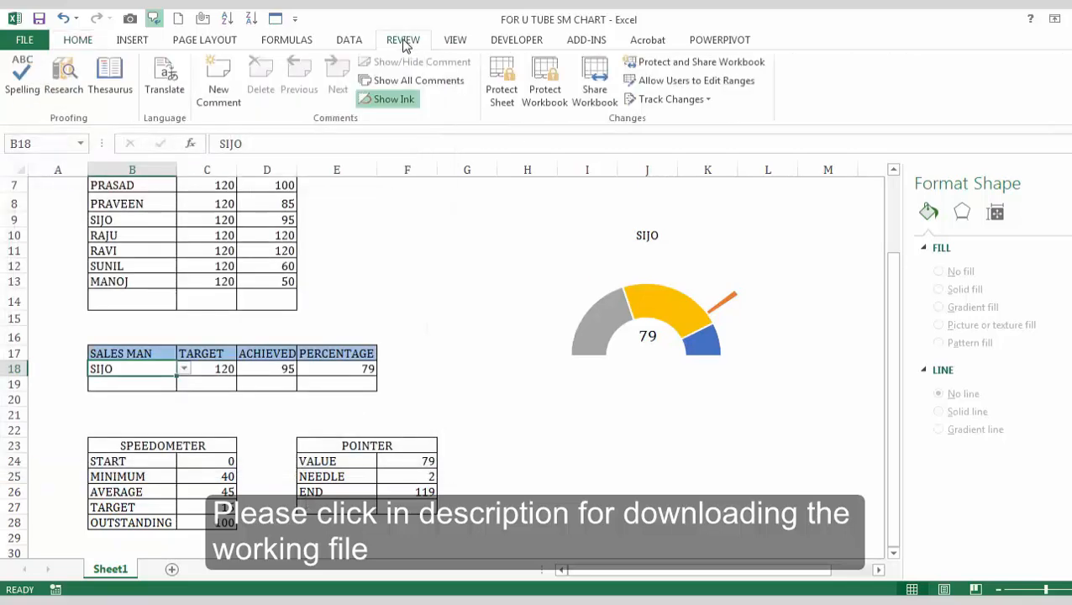
{"action": "left_click", "coordinate": [503, 81]}
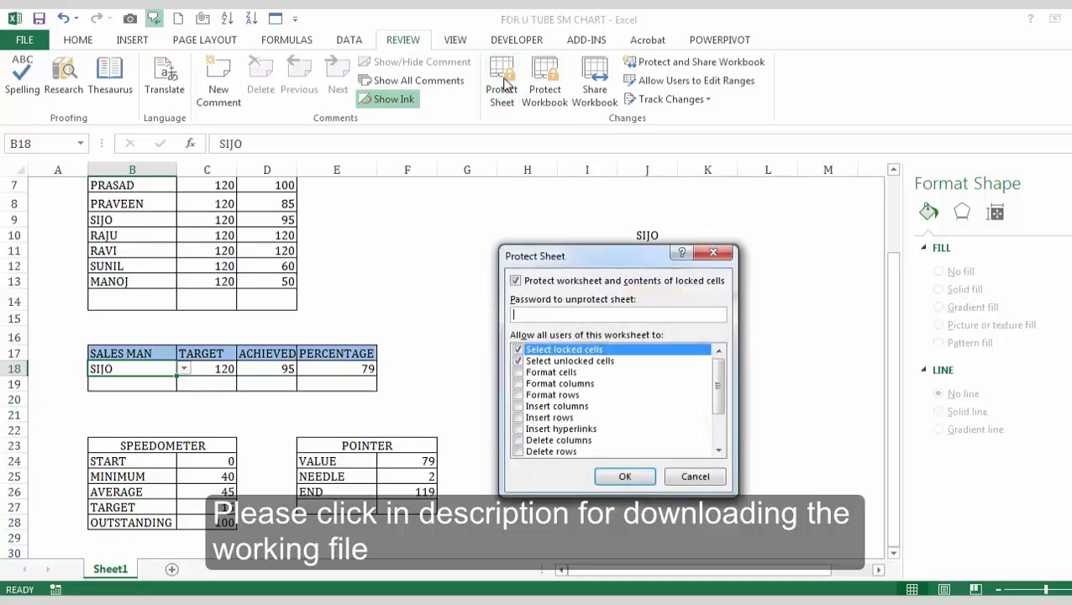
{"action": "type", "text": "1"}
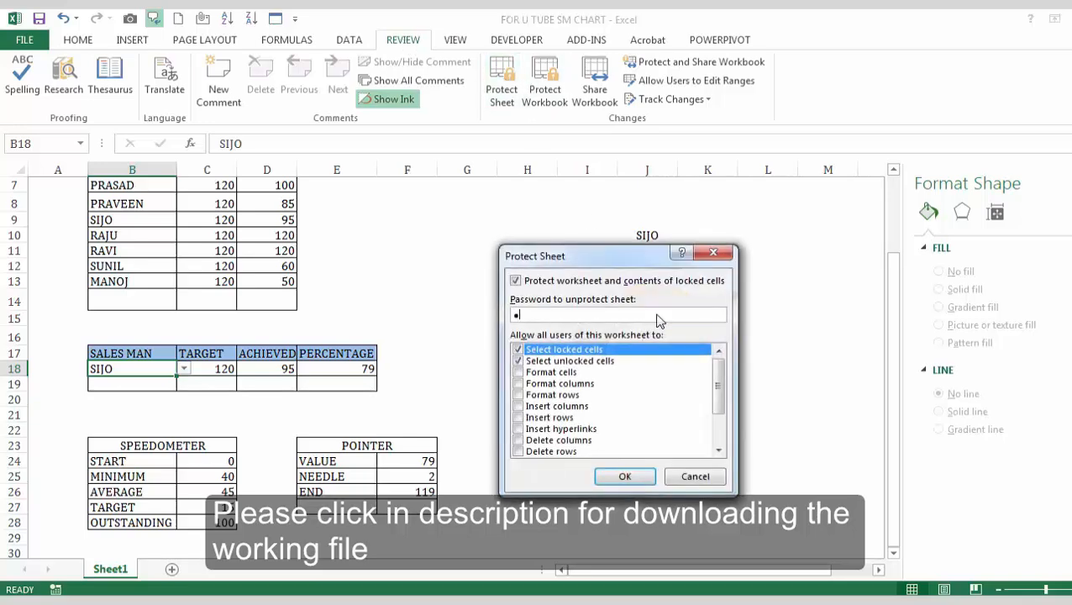
{"action": "left_click", "coordinate": [632, 478]}
{"action": "type", "text": "1"}
{"action": "left_click", "coordinate": [640, 429]}
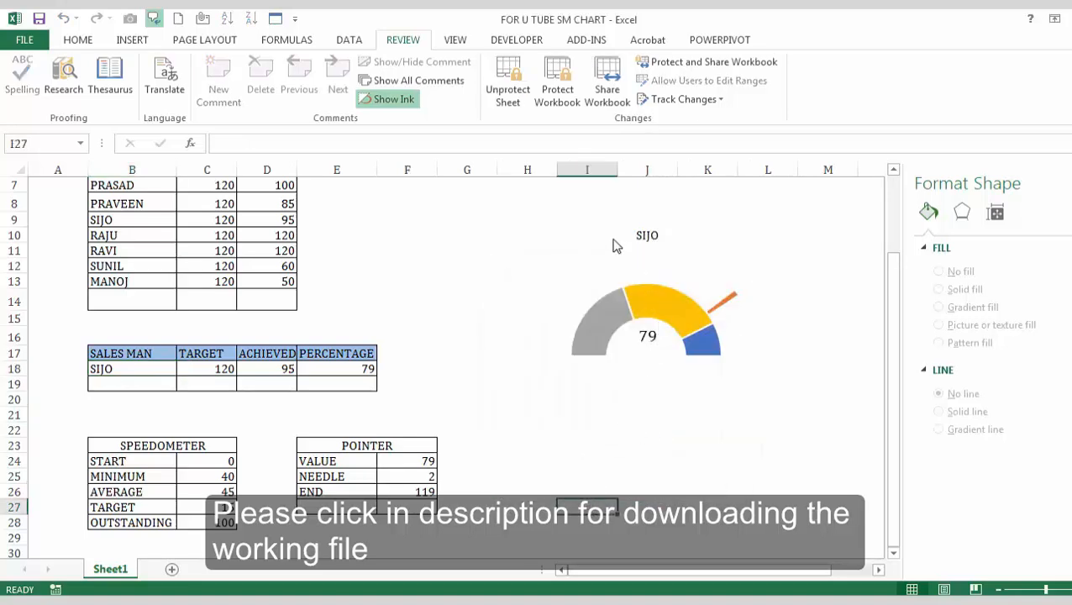
{"action": "left_click", "coordinate": [316, 368]}
{"action": "left_click", "coordinate": [379, 268]}
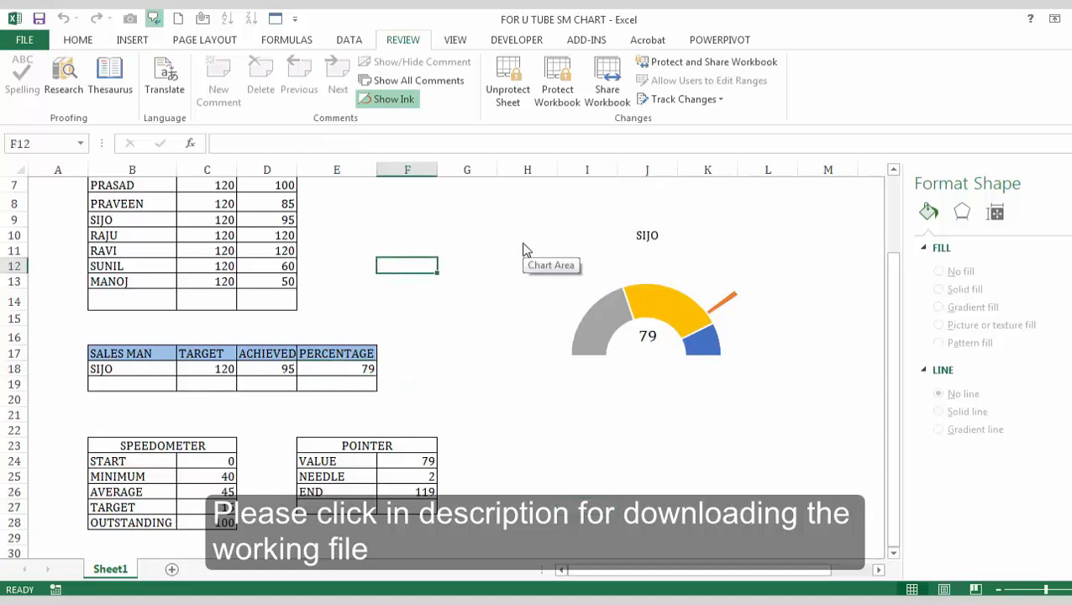
{"action": "key", "text": "Right"}
{"action": "key", "text": "Right"}
{"action": "key", "text": "Right"}
{"action": "key", "text": "Right"}
{"action": "key", "text": "Right"}
{"action": "key", "text": "Right"}
{"action": "key", "text": "Right"}
{"action": "key", "text": "Right"}
{"action": "key", "text": "Left"}
{"action": "key", "text": "Left"}
{"action": "key", "text": "Left"}
{"action": "key", "text": "Left"}
{"action": "key", "text": "Left"}
{"action": "key", "text": "Left"}
{"action": "key", "text": "Left"}
{"action": "key", "text": "Left"}
{"action": "key", "text": "Left"}
{"action": "key", "text": "Left"}
{"action": "key", "text": "Left"}
{"action": "key", "text": "Left"}
{"action": "key", "text": "Left"}
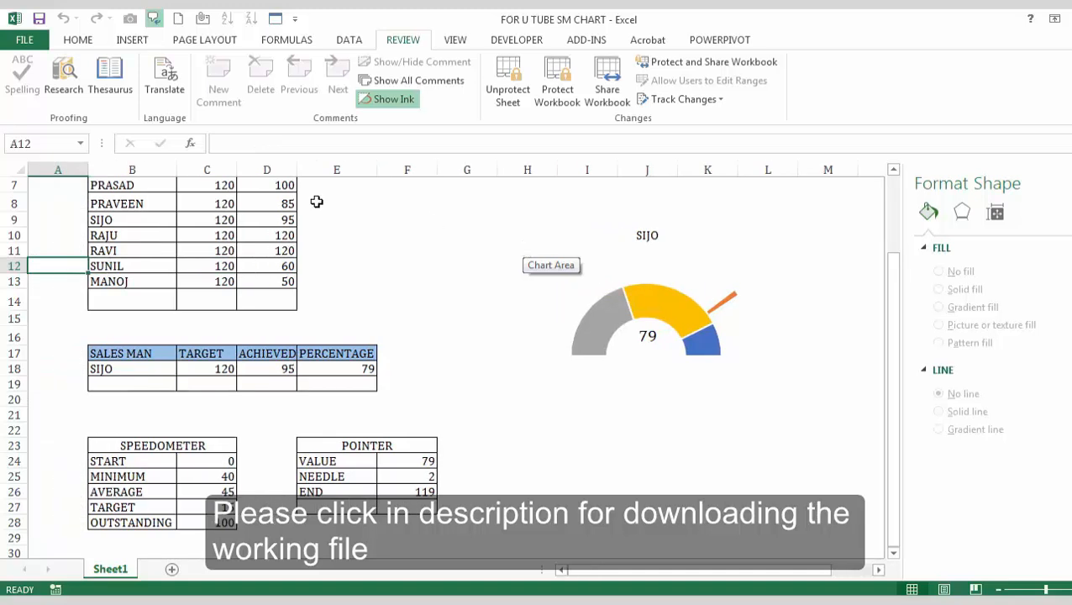
Choose the salesman from row 10 in cell B18 on the protected sheet and close the Format Shape pane.
{"action": "left_click", "coordinate": [126, 370]}
{"action": "left_click", "coordinate": [180, 370]}
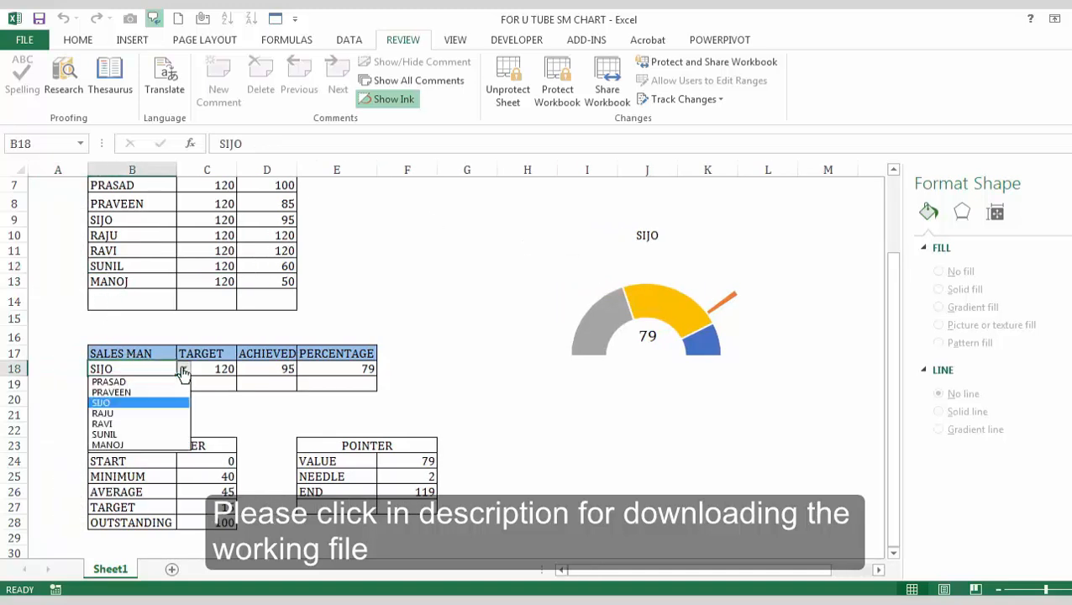
{"action": "left_click", "coordinate": [155, 417]}
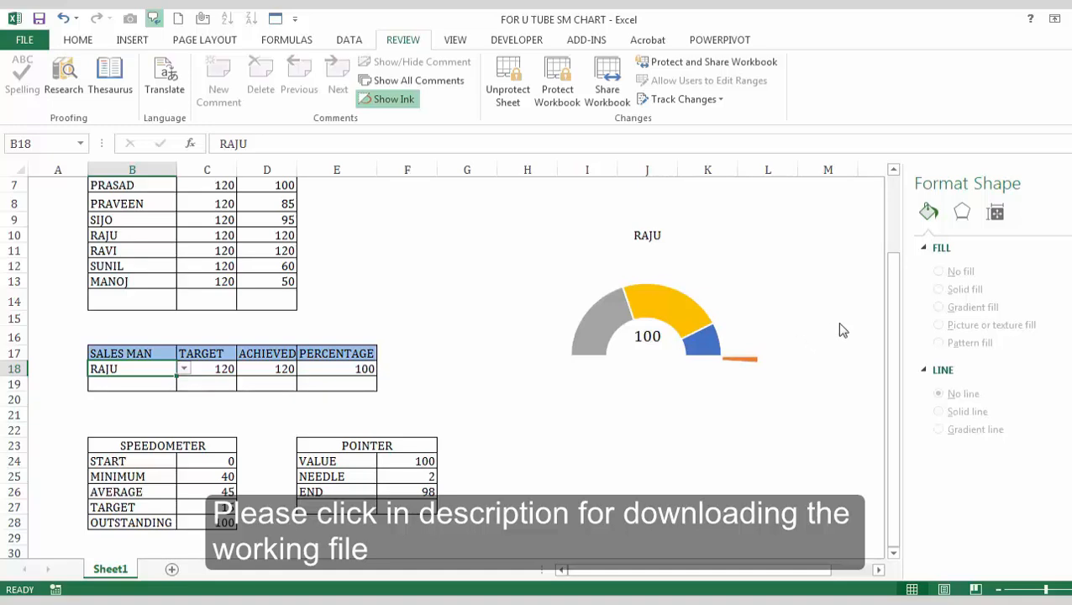
{"action": "left_click", "coordinate": [1071, 183]}
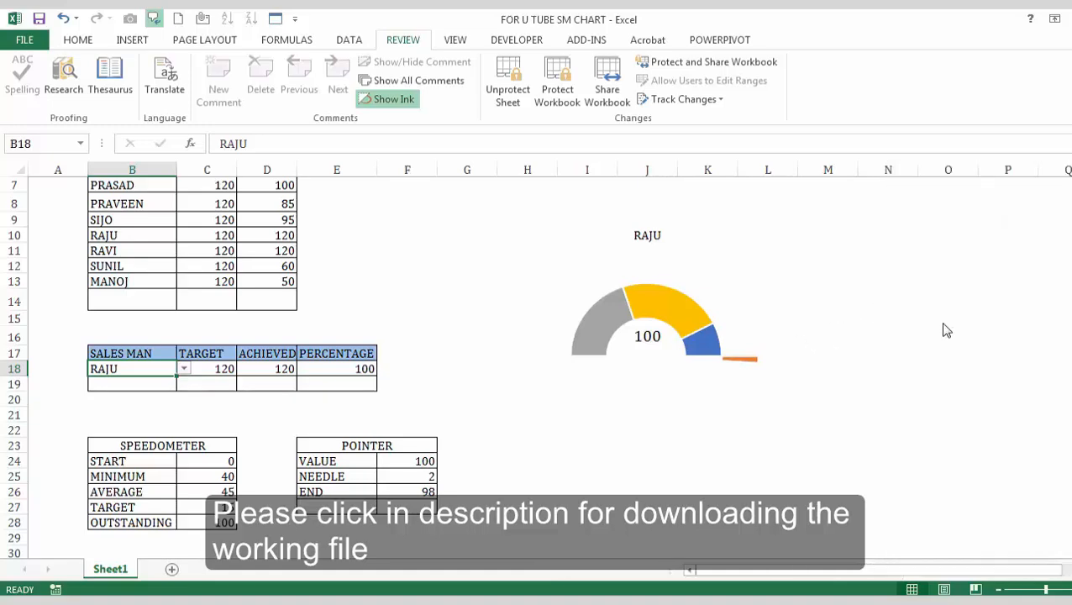
Test the dial on the protected sheet by choosing the salesmen from rows 10, 9, 7, 11 and 12 in turn in cell B18.
{"action": "scroll", "coordinate": [378, 365], "scroll_direction": "up", "scroll_amount": 2}
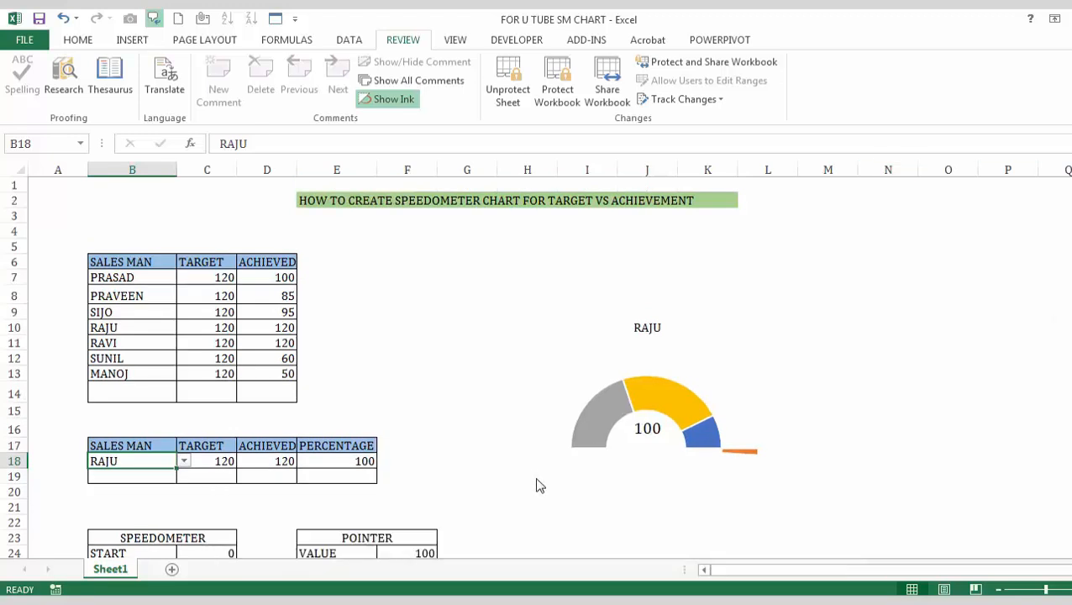
{"action": "left_click", "coordinate": [183, 462]}
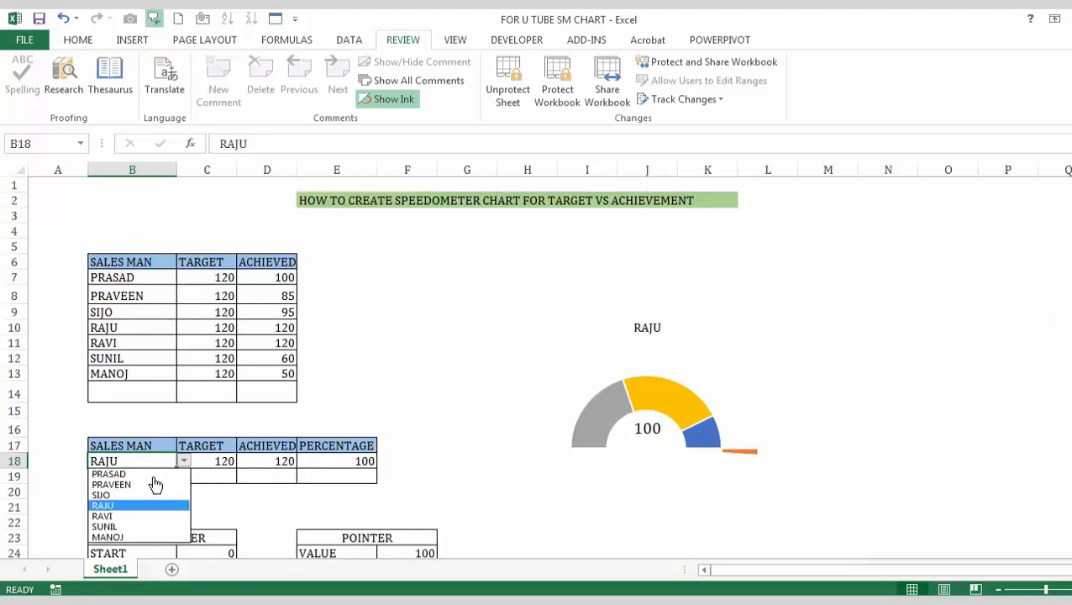
{"action": "left_click", "coordinate": [145, 509]}
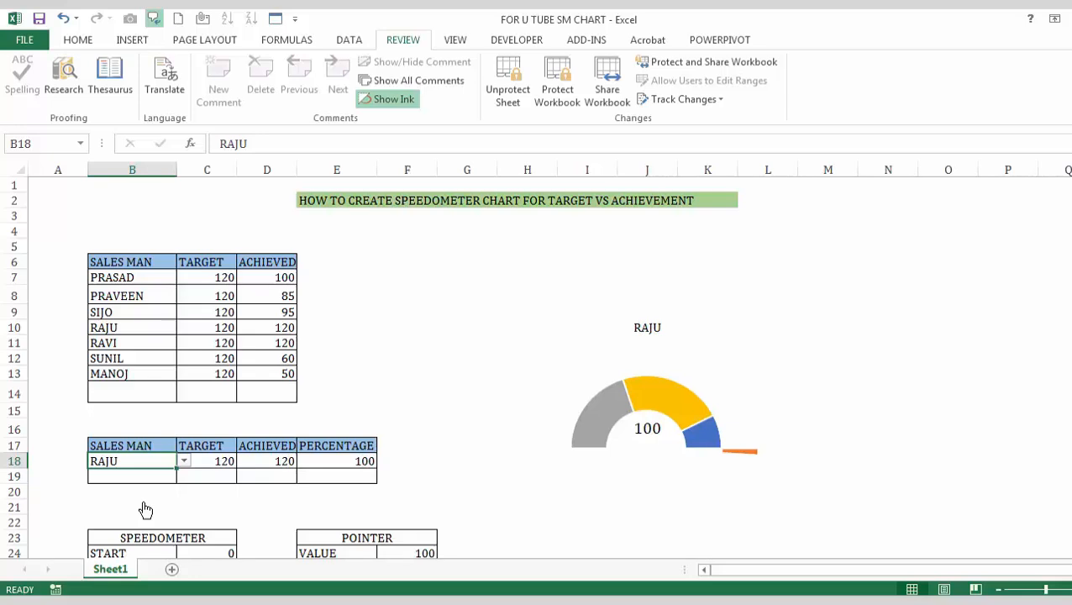
{"action": "left_click", "coordinate": [183, 461]}
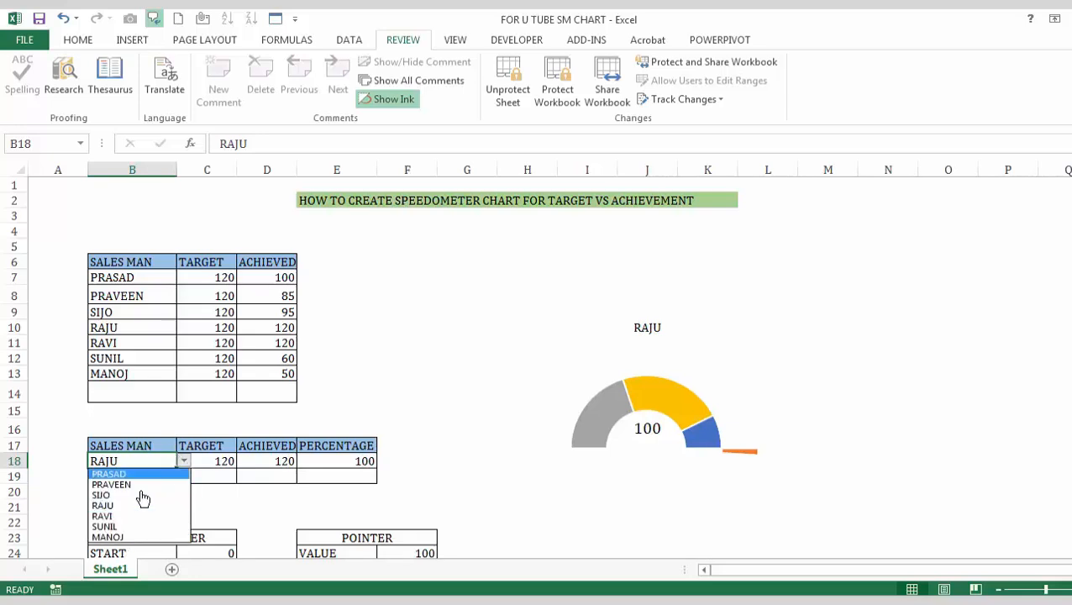
{"action": "left_click", "coordinate": [133, 498]}
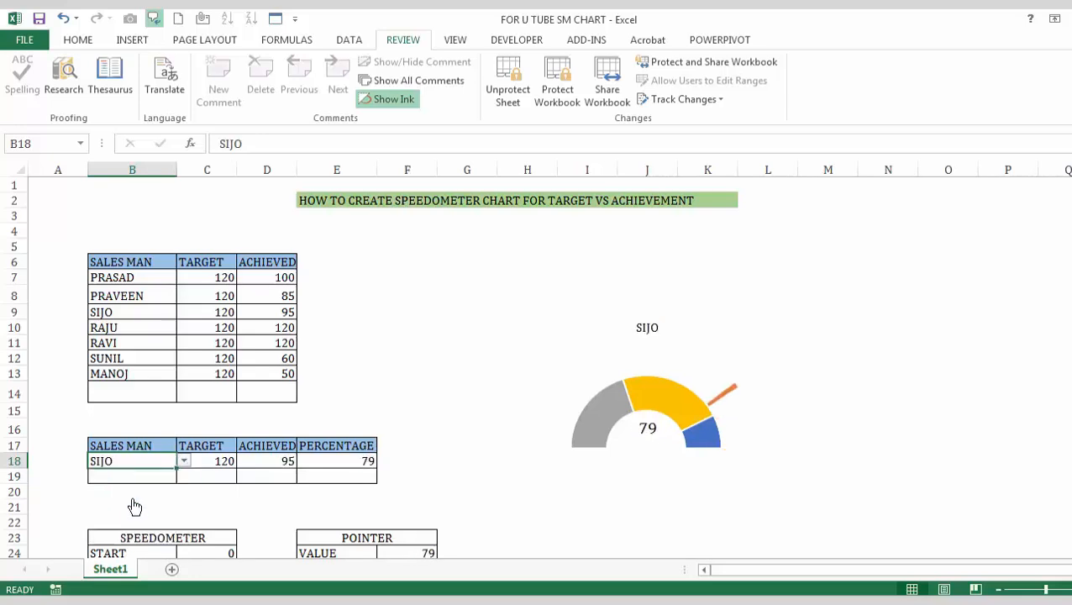
{"action": "left_click", "coordinate": [184, 462]}
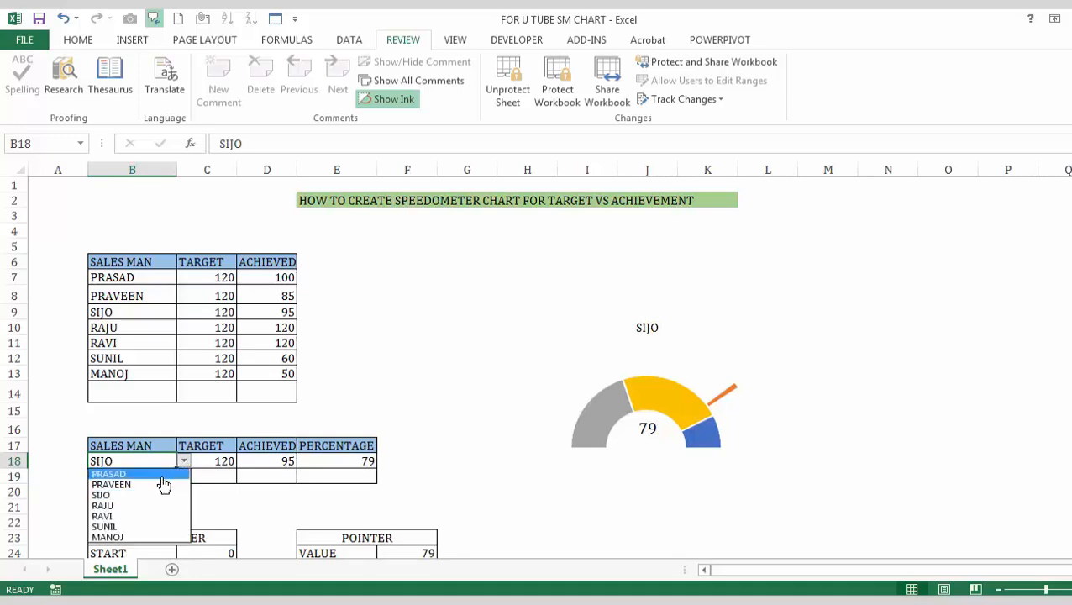
{"action": "left_click", "coordinate": [162, 476]}
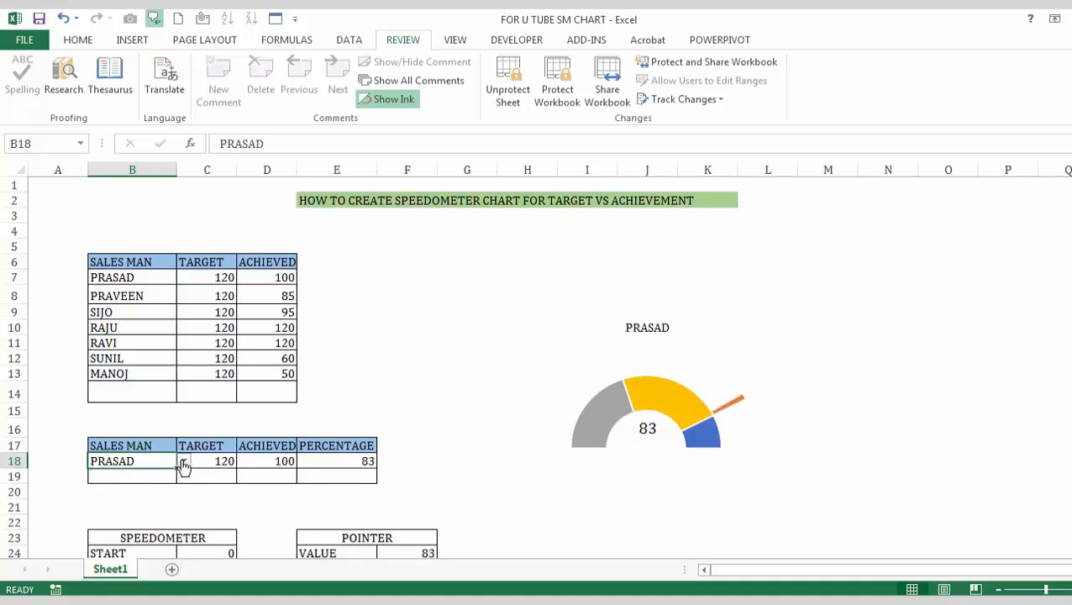
{"action": "left_click", "coordinate": [183, 462]}
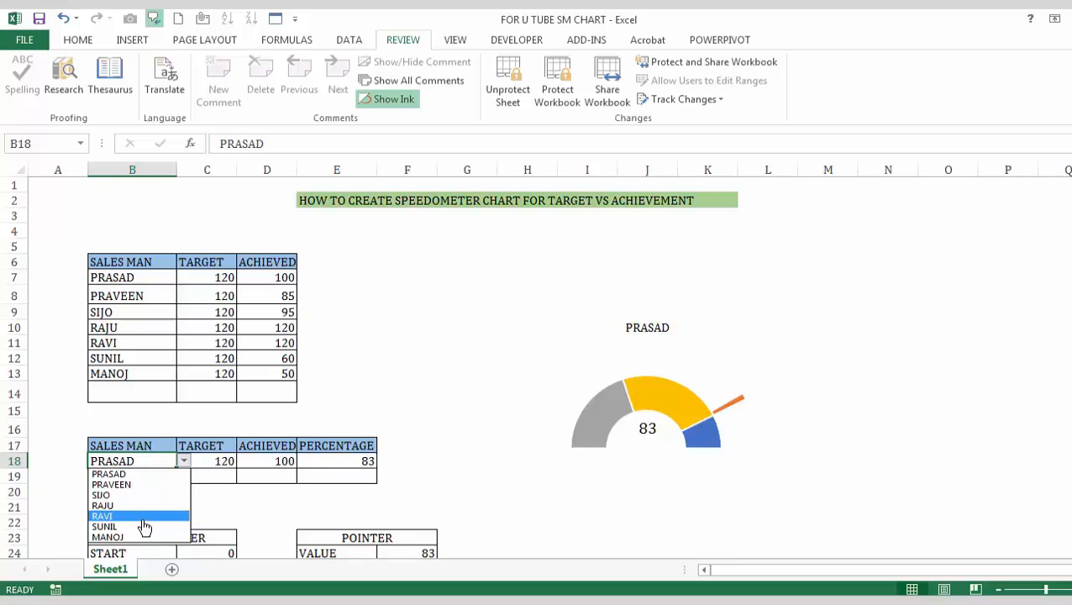
{"action": "left_click", "coordinate": [143, 516]}
{"action": "left_click", "coordinate": [184, 464]}
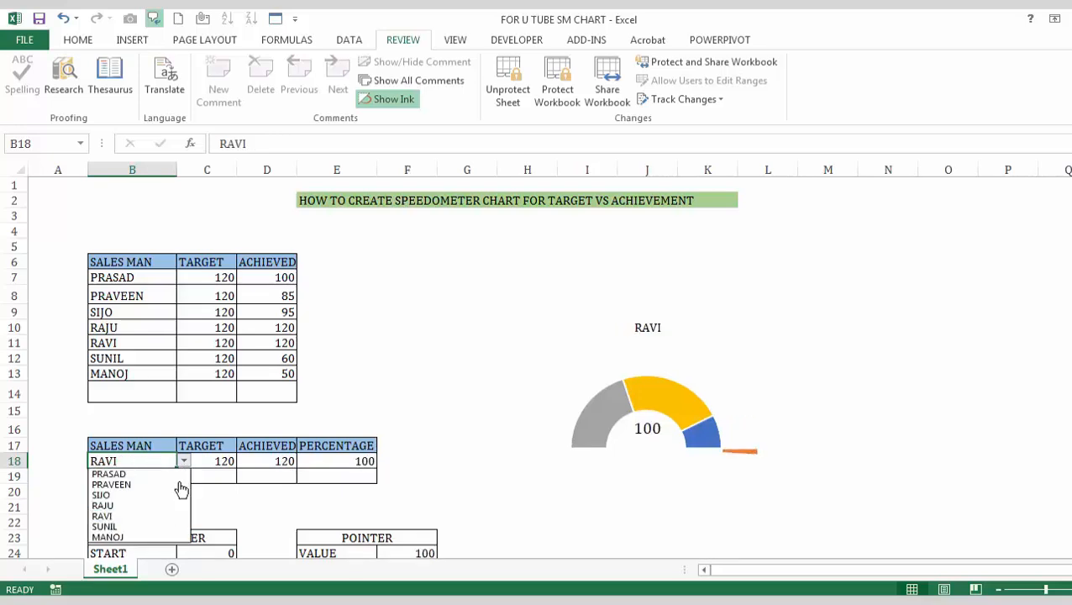
{"action": "left_click", "coordinate": [153, 527]}
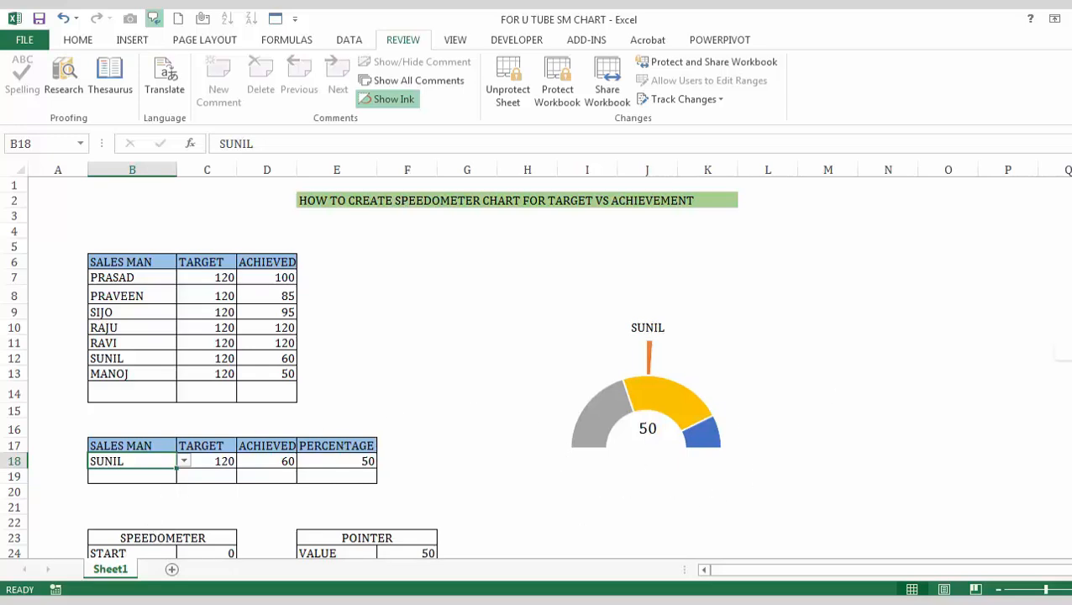
{"action": "mouse_move", "coordinate": [1071, 351]}
{"action": "left_mouse_down"}
{"action": "mouse_move", "coordinate": [1071, 370]}
{"action": "mouse_move", "coordinate": [1071, 353]}
{"action": "left_mouse_up"}
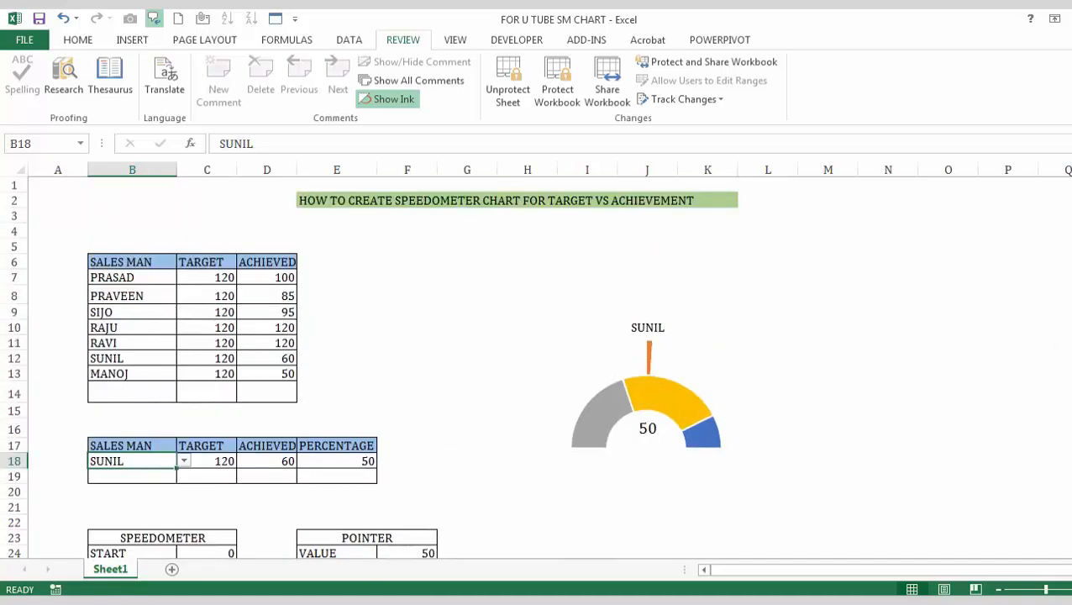